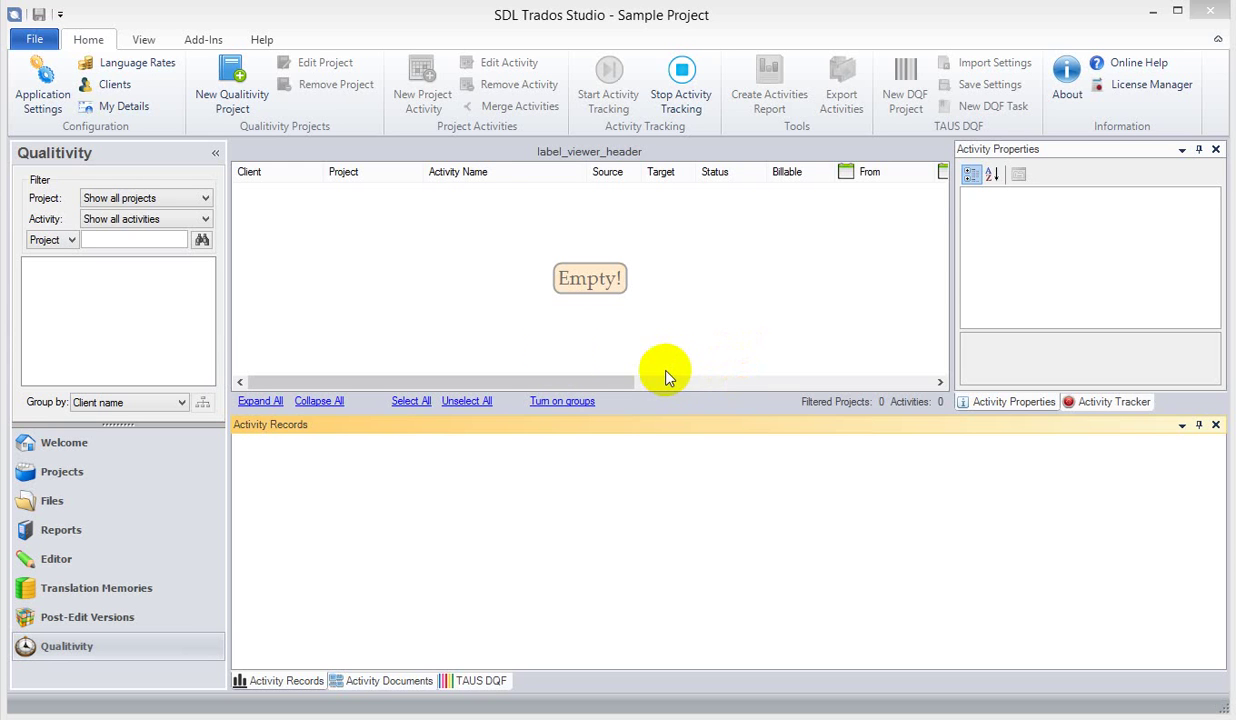
- Open Qualitivity application settings and browse Language Rates, Clients and Quality Metrics pages
left_click(38, 86)
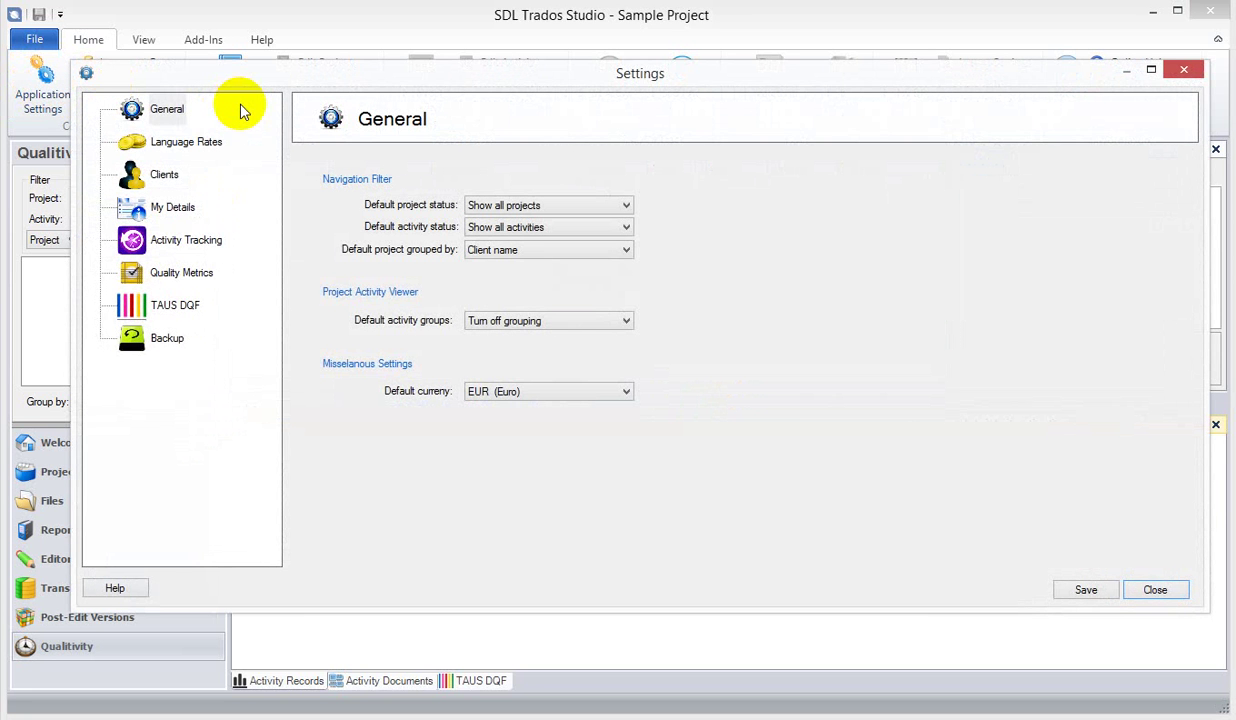
left_click(172, 143)
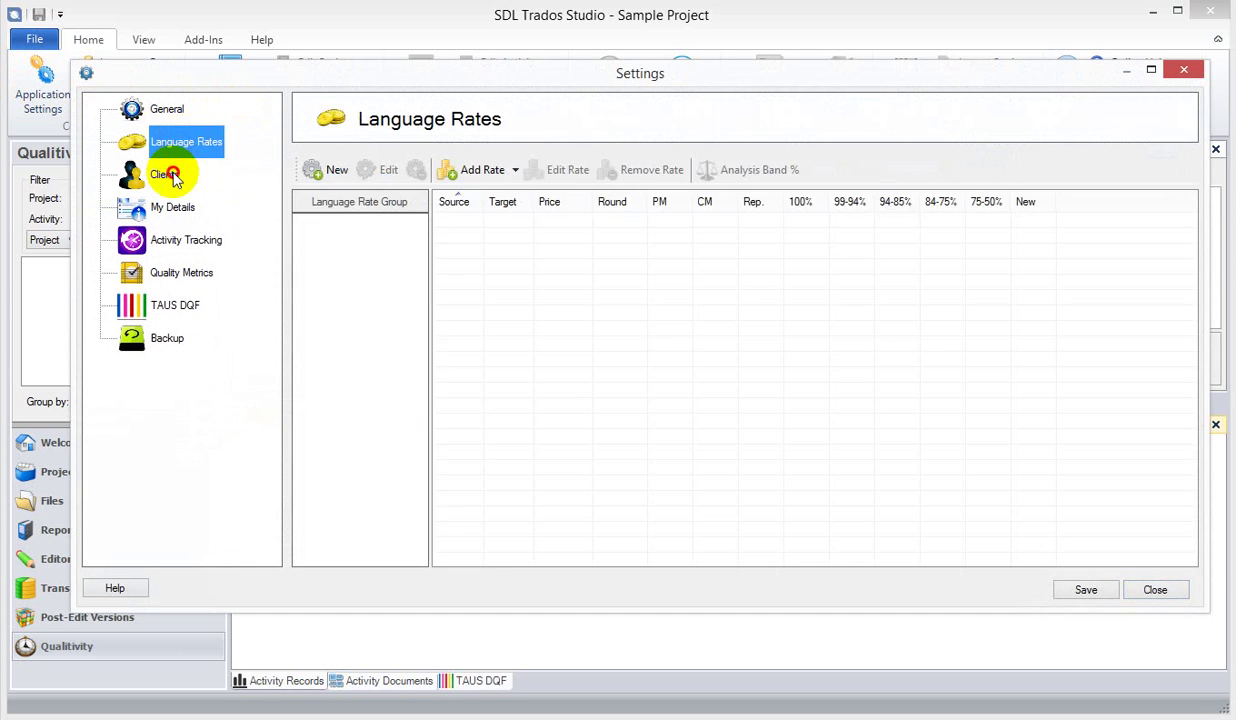
left_click(165, 177)
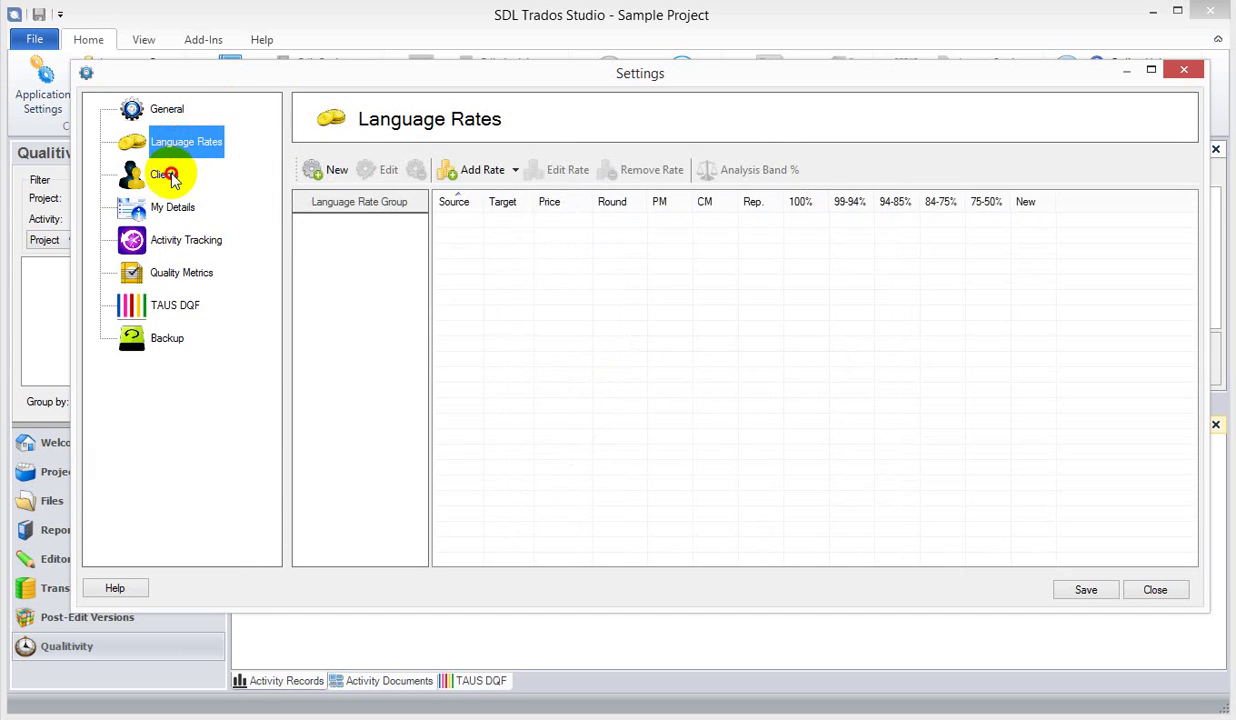
left_click(168, 176)
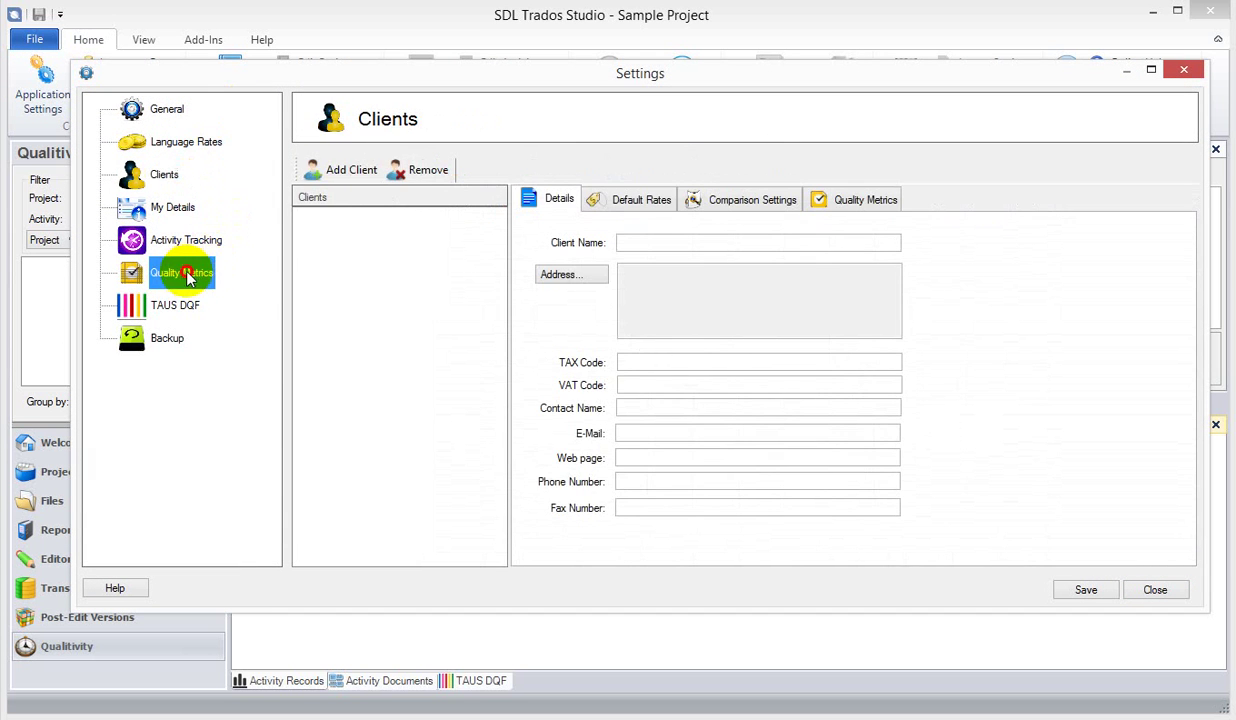
left_click(181, 273)
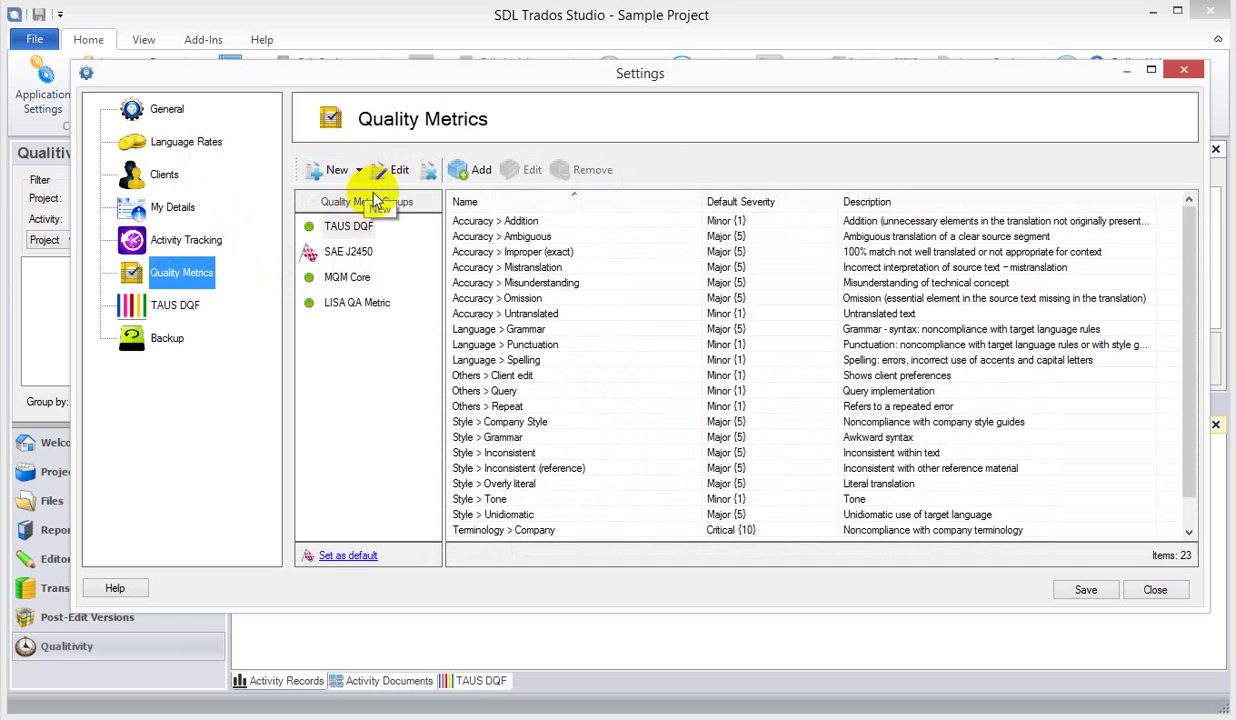
- Inspect the TAUS DQF, SAE J2450, MQM Core and LISA QA metric groups, then list new-group templates
left_click(345, 227)
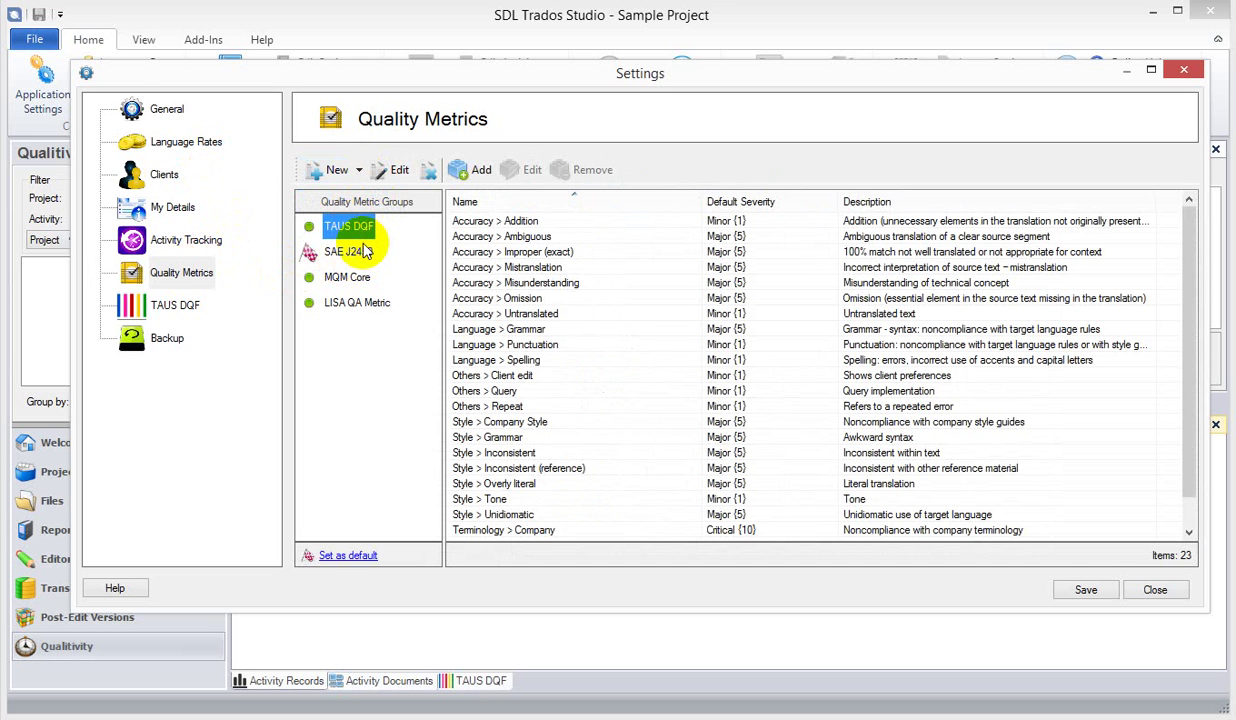
left_click(362, 251)
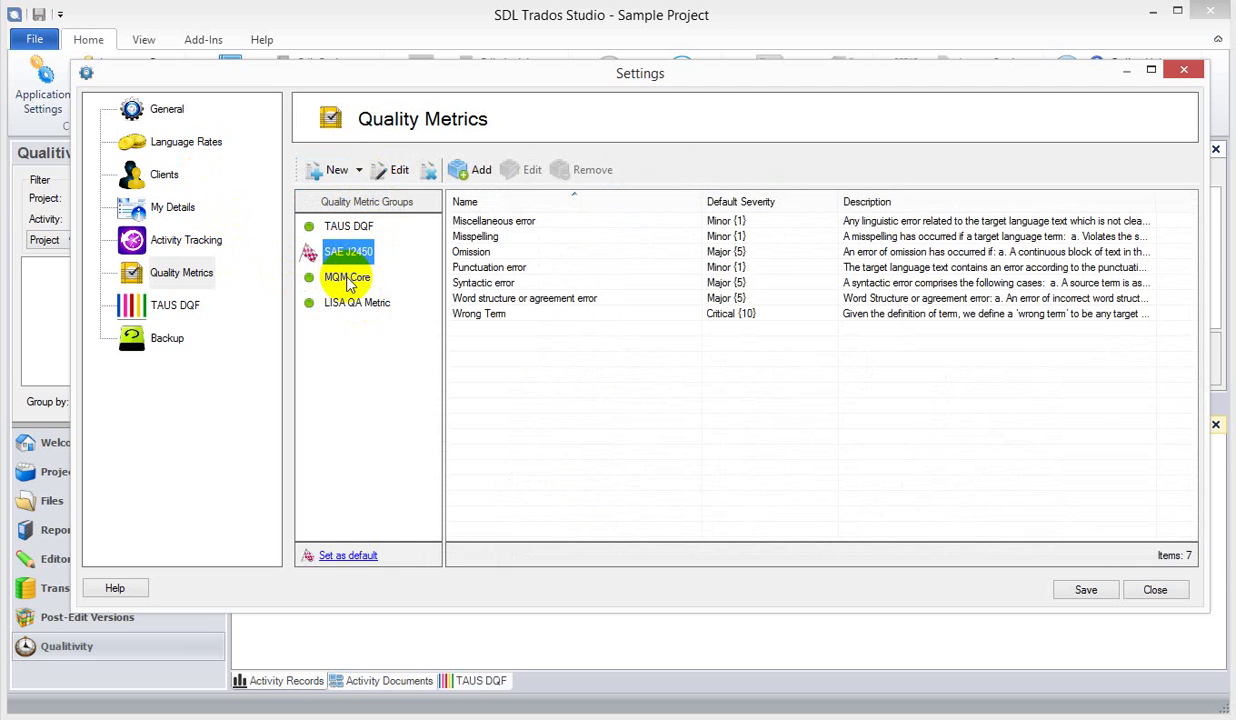
left_click(349, 282)
left_click(354, 311)
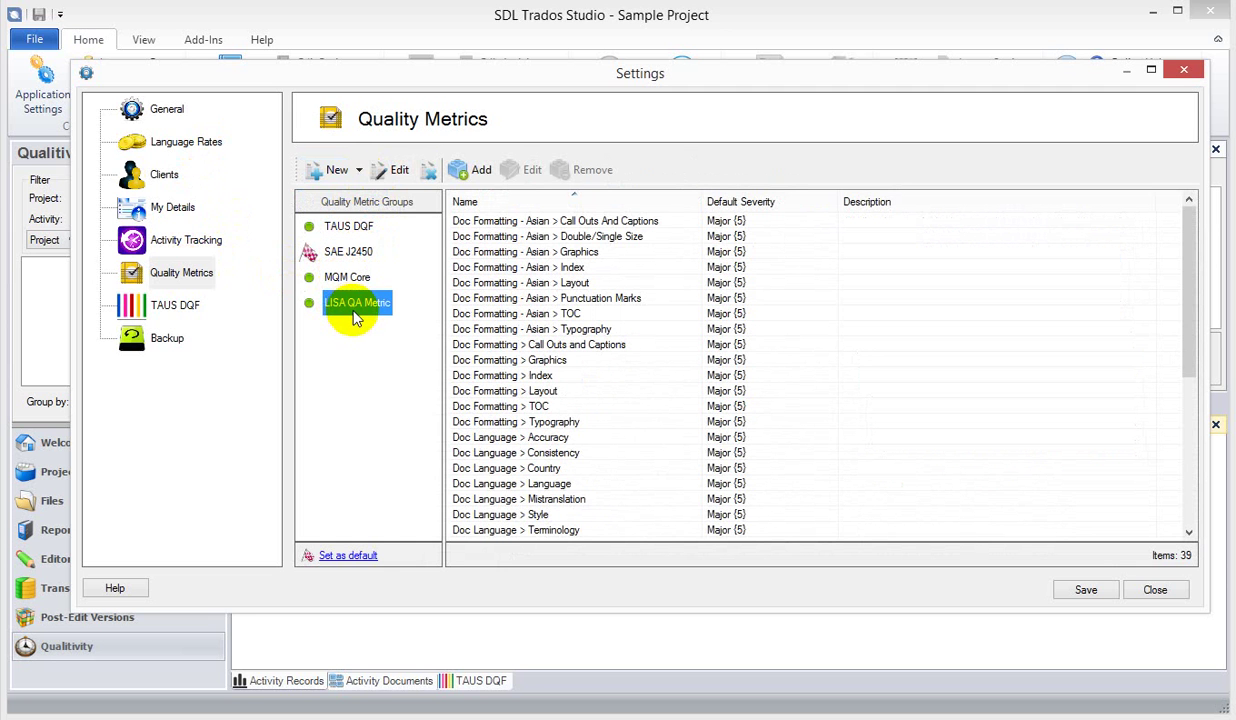
left_click(340, 226)
left_click(358, 171)
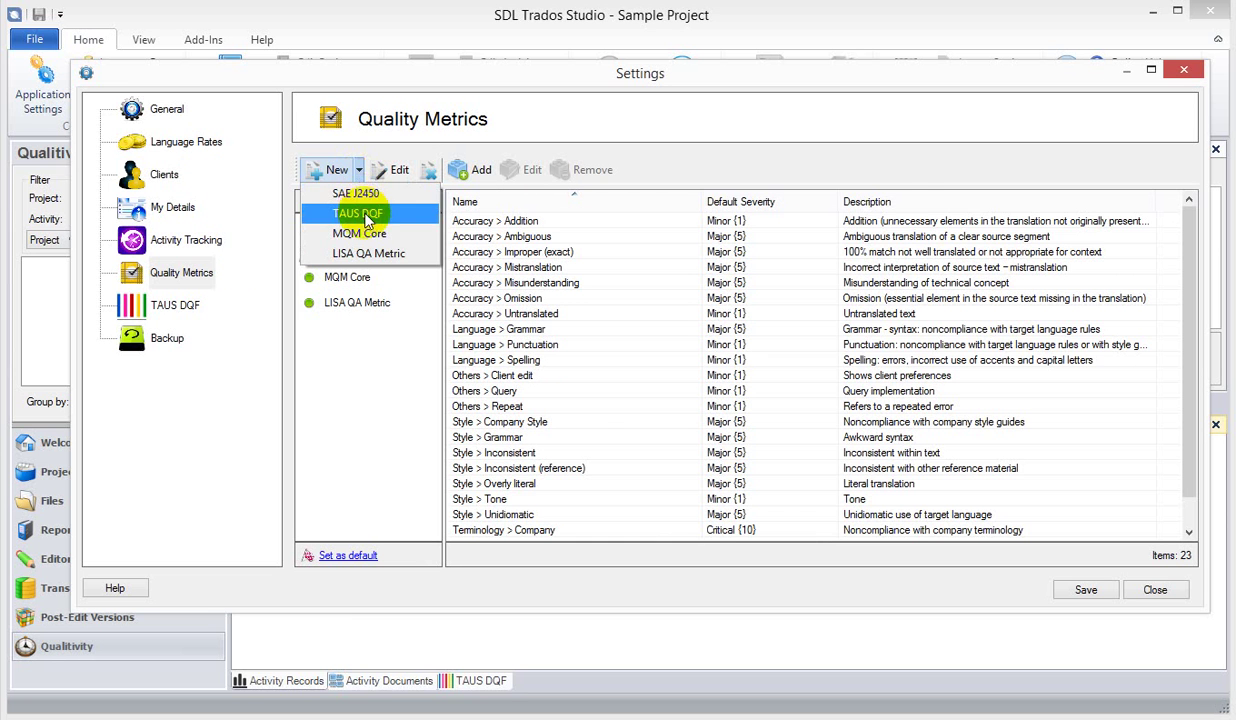
- Create group 'TAUS DQF 2' from the TAUS DQF template, keeping 50 points per 1000 words, and save
left_click(357, 213)
left_click(446, 188)
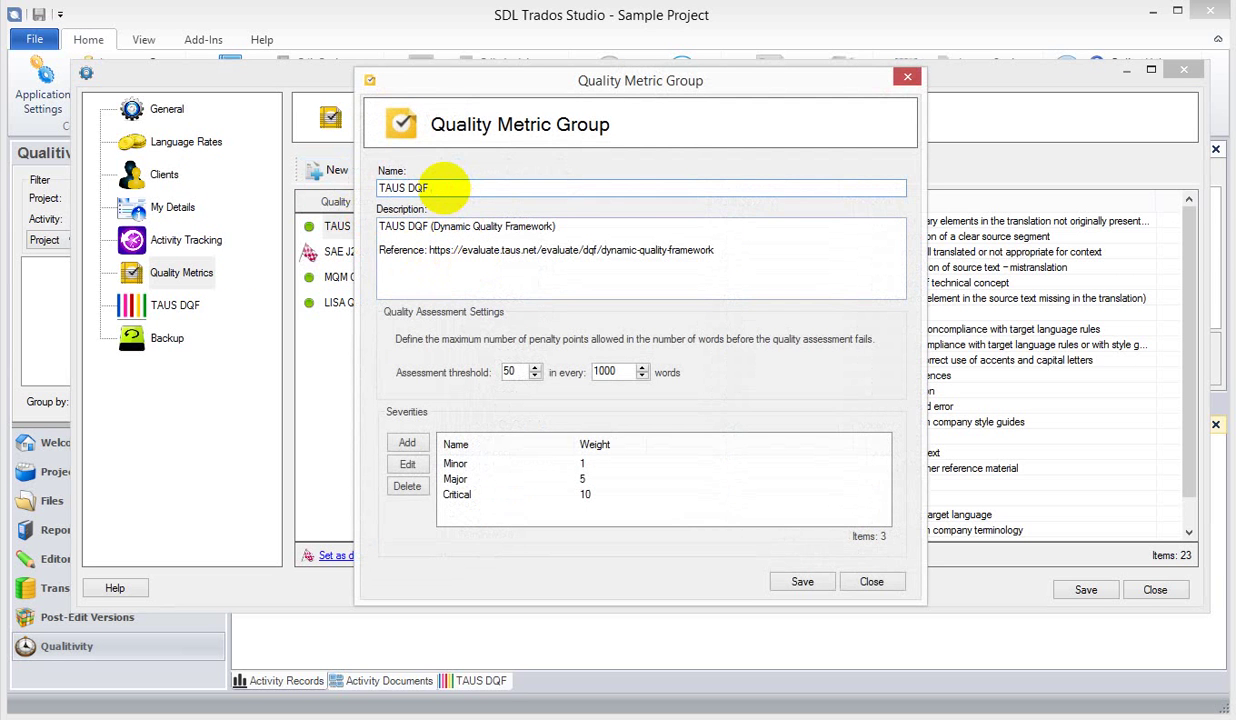
type("2")
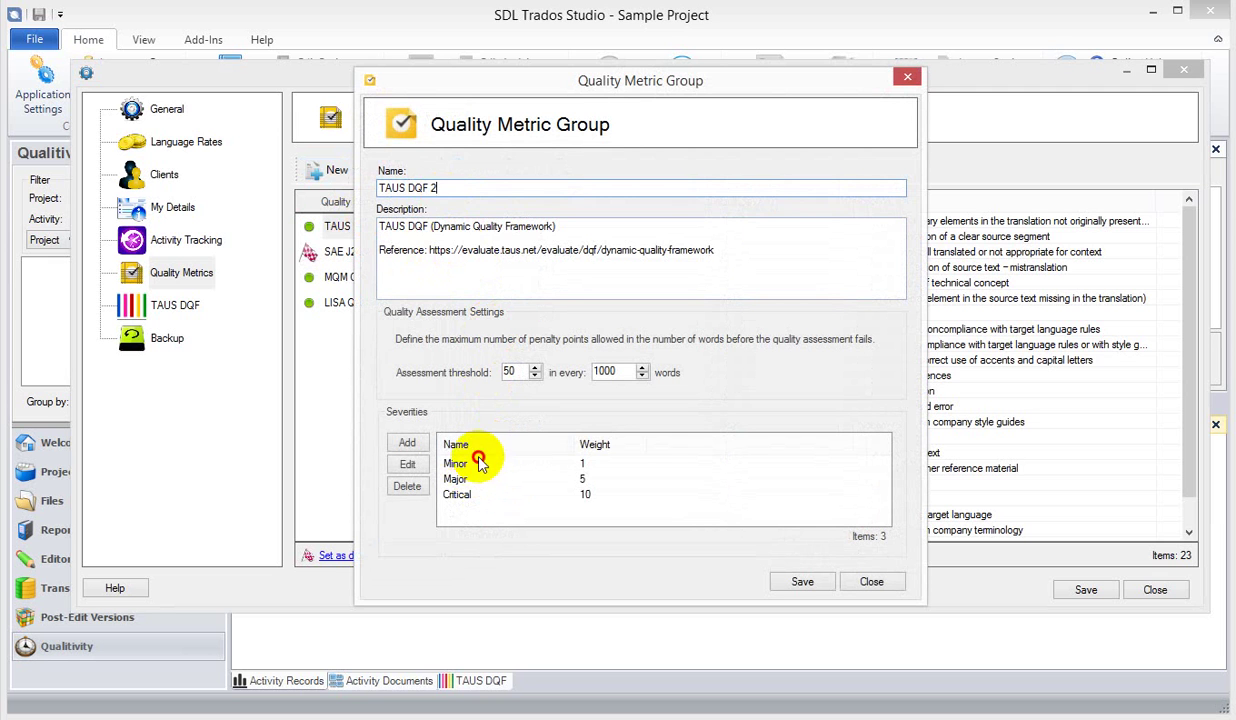
left_click(479, 463)
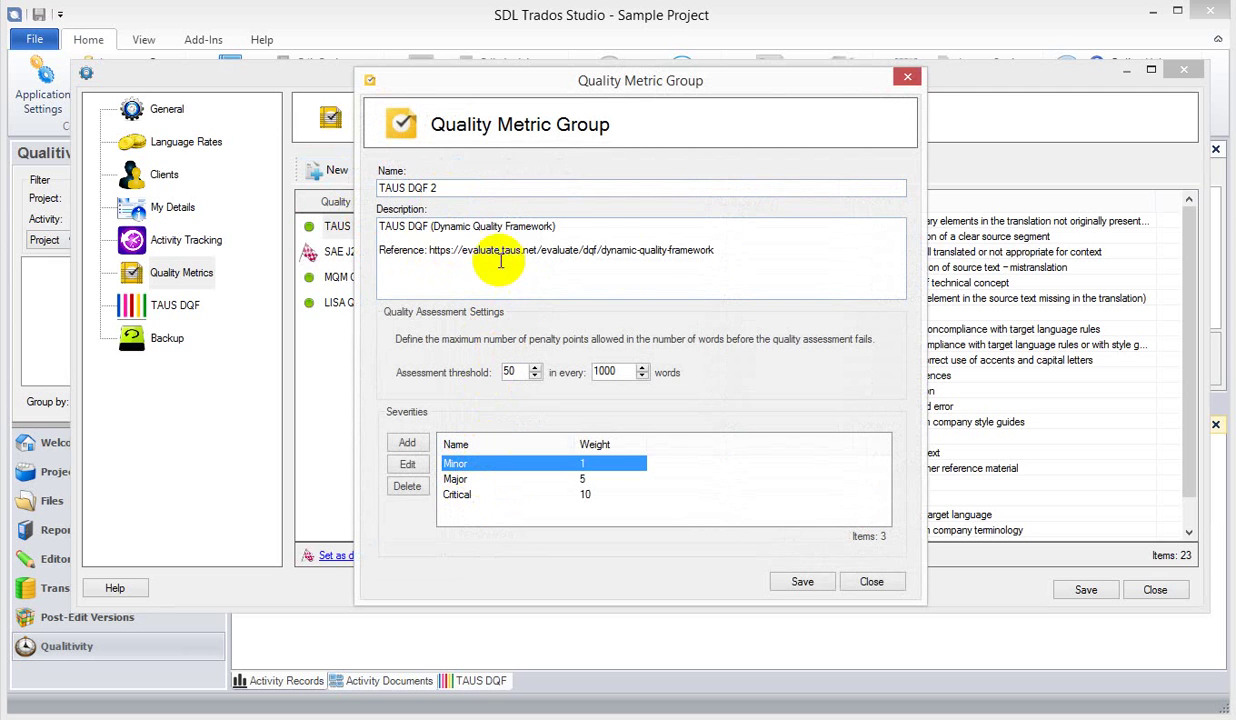
left_click(512, 372)
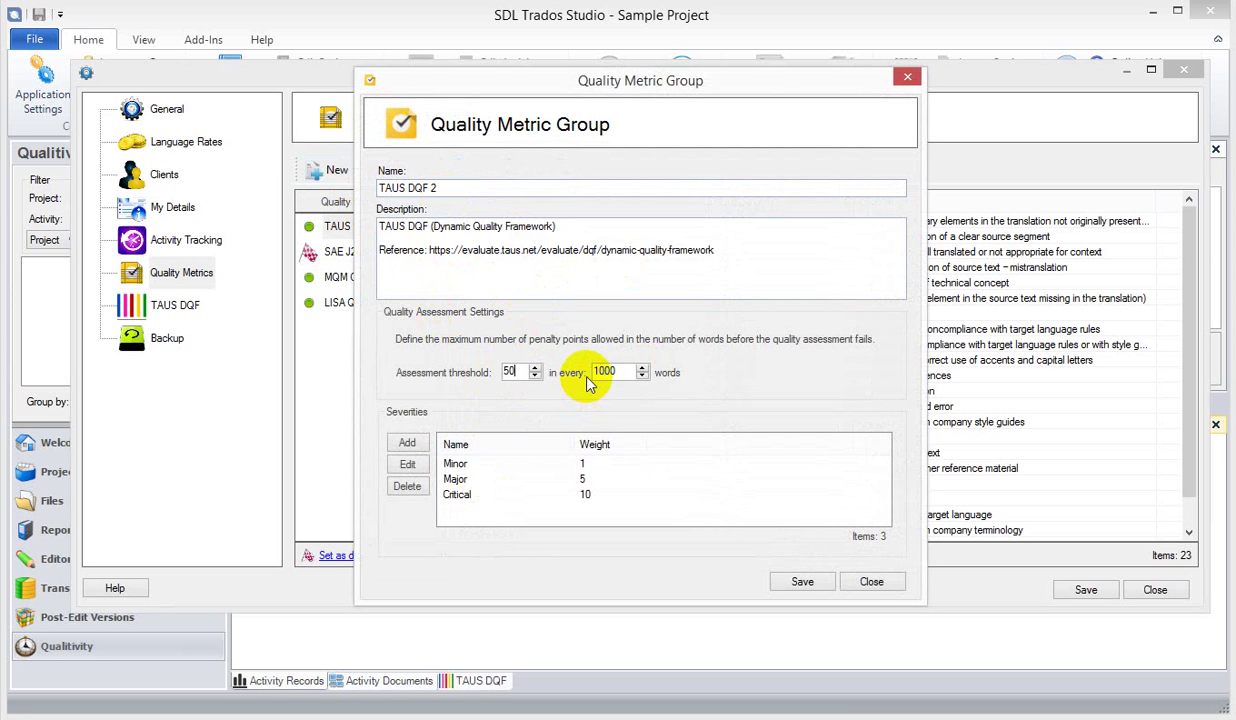
double_click(506, 378)
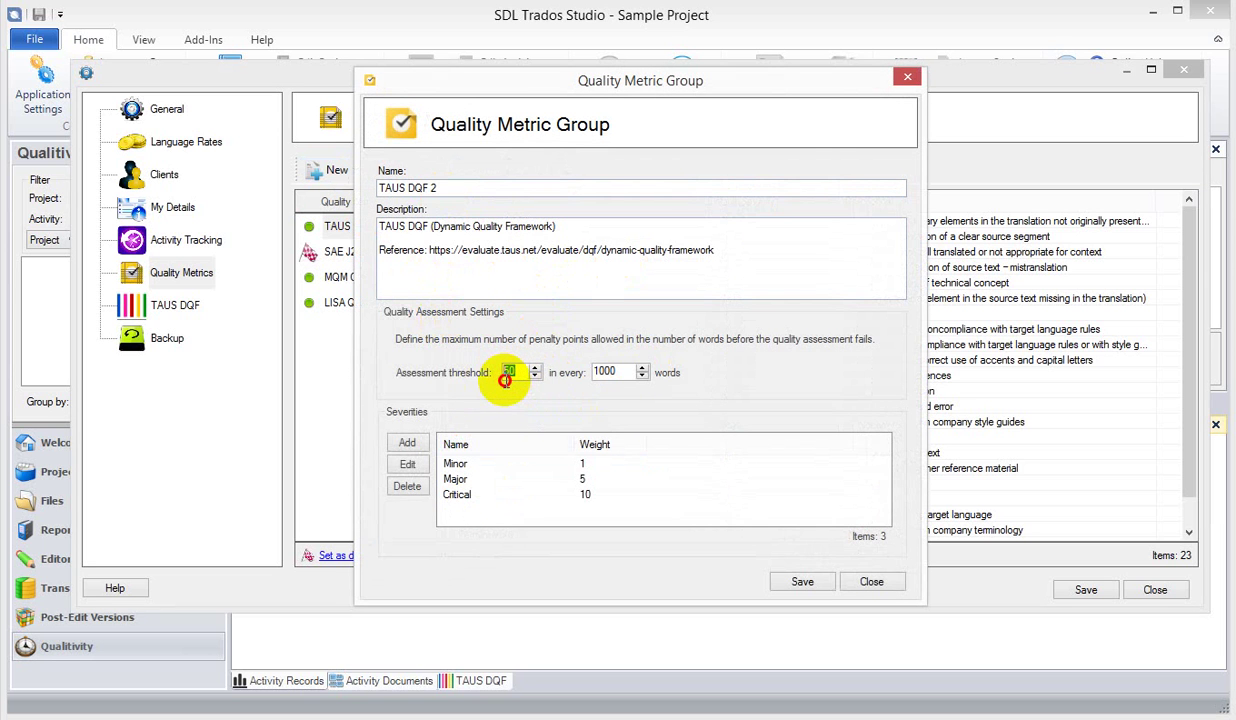
double_click(604, 372)
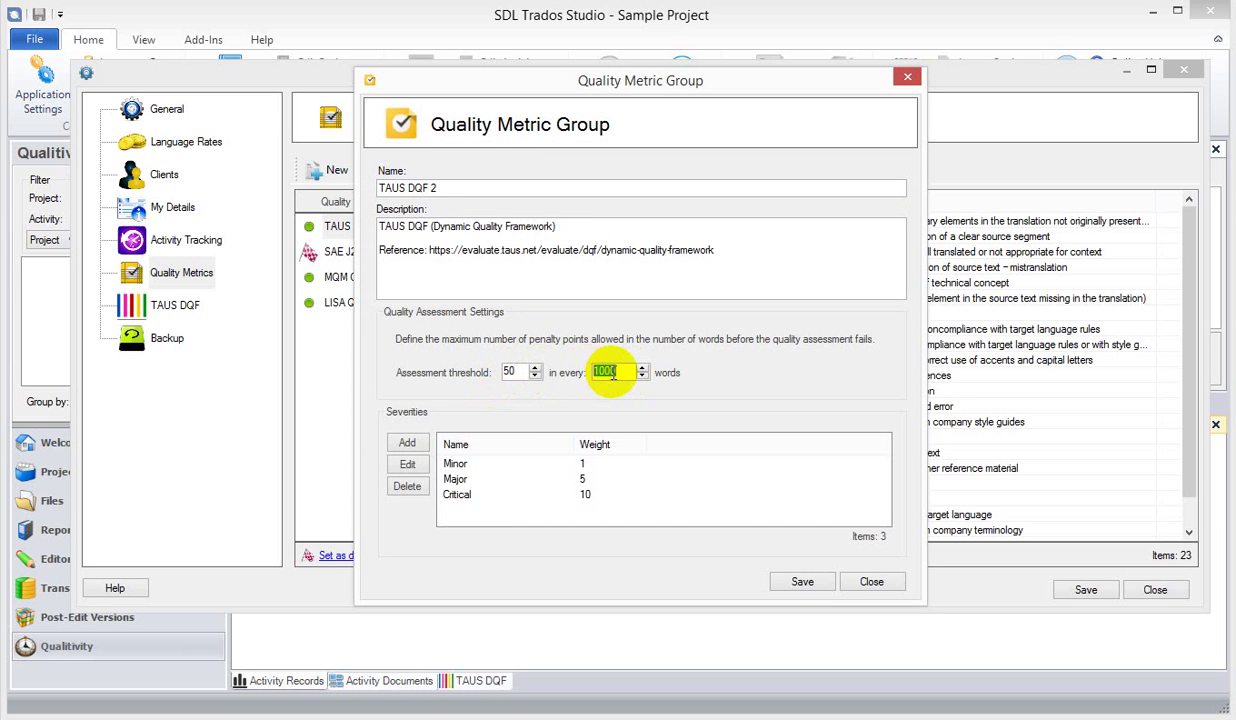
double_click(511, 372)
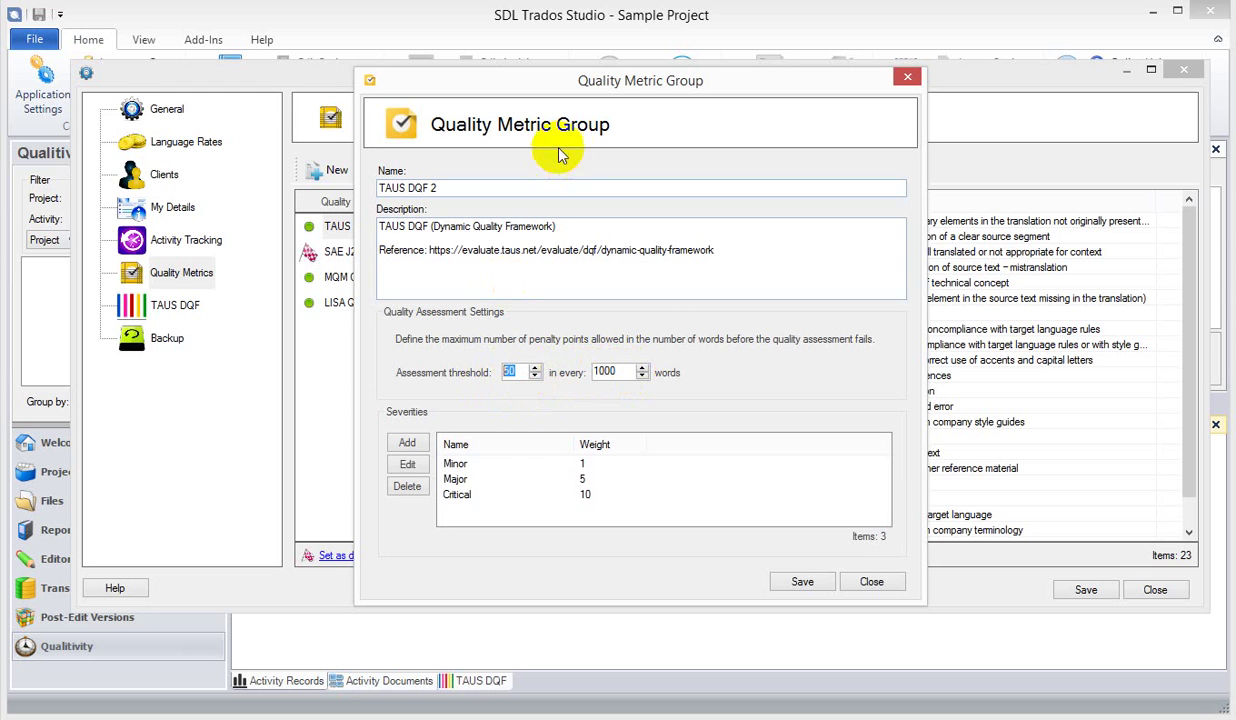
left_click_drag(608, 90, 676, 95)
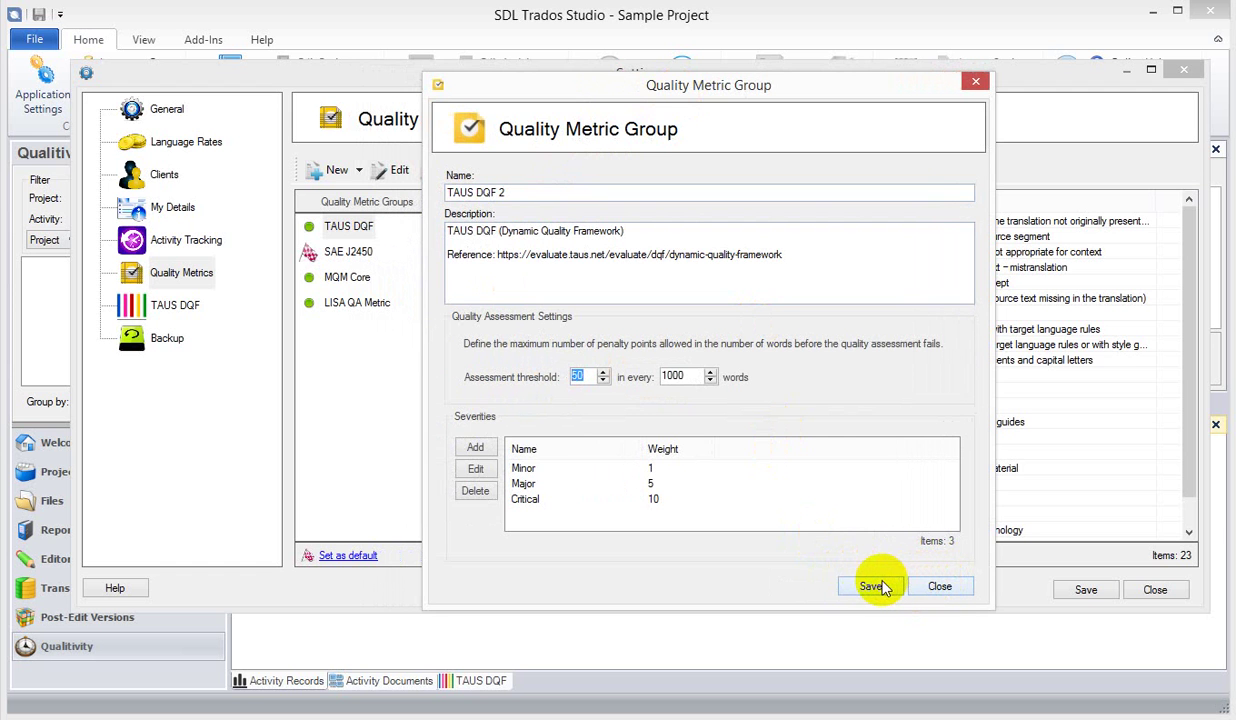
left_click(872, 590)
- Remove Misunderstanding, Punctuation, Grammar and Tone metrics from the TAUS DQF 2 group
left_click(357, 302)
left_click(352, 328)
left_click(520, 283)
left_click(545, 345, "ctrl")
left_click(530, 437, "ctrl")
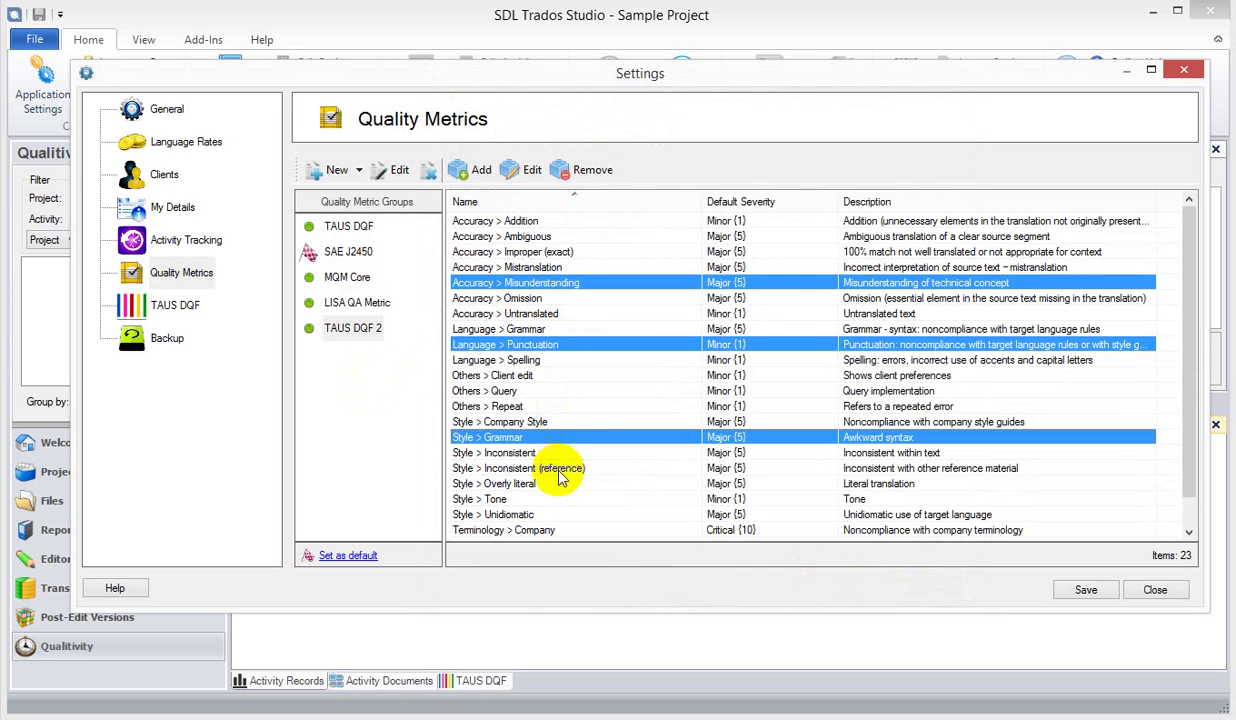
left_click(545, 499, "ctrl")
left_click(580, 172)
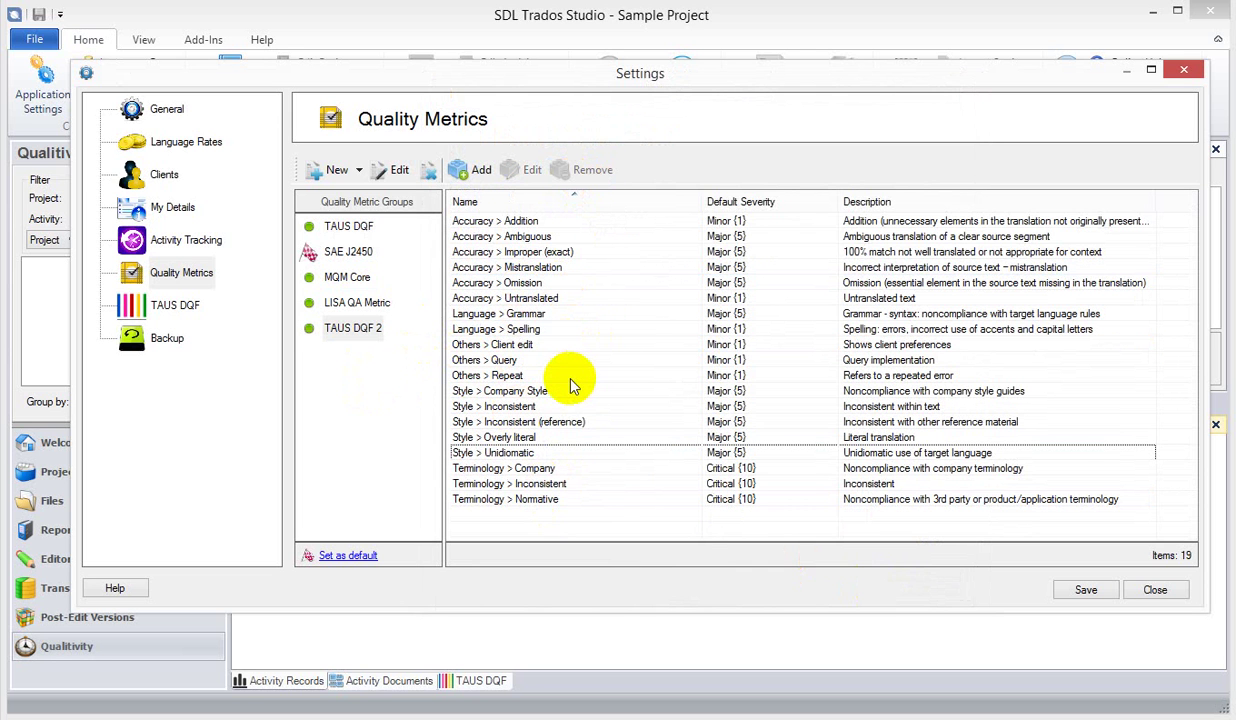
- Delete the TAUS DQF 2 metric group and confirm
left_click(362, 327)
left_click(425, 171)
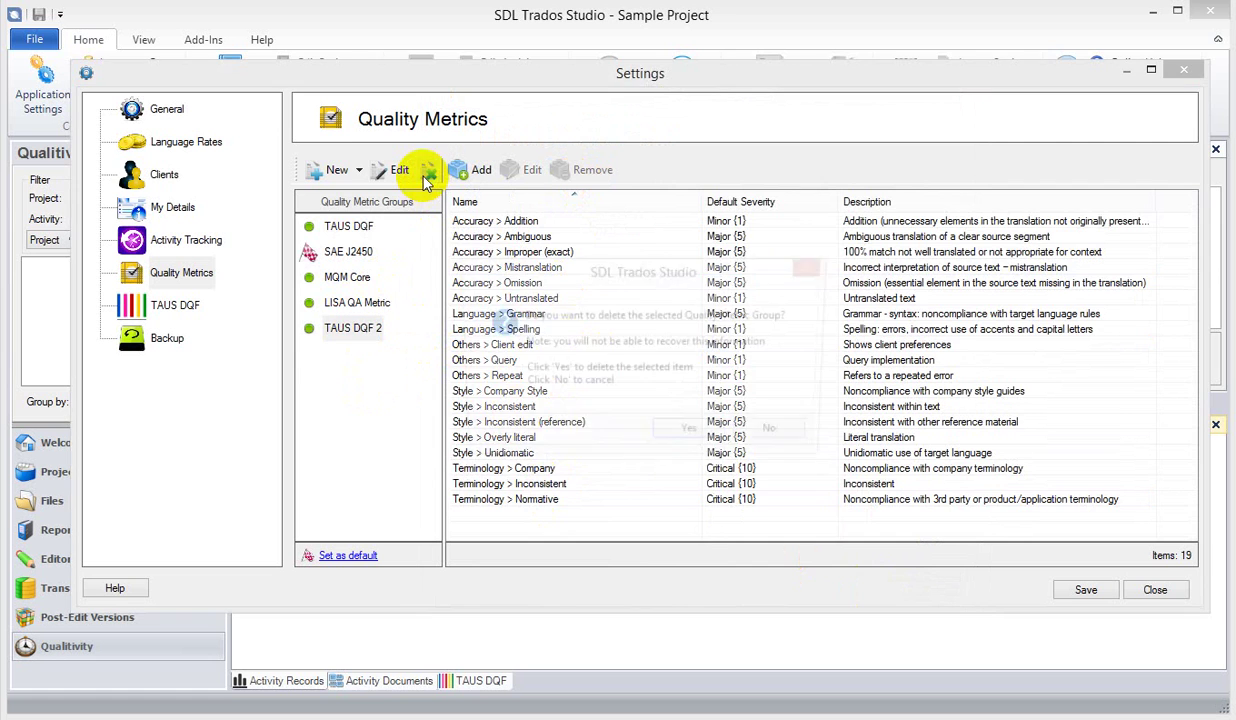
left_click(696, 436)
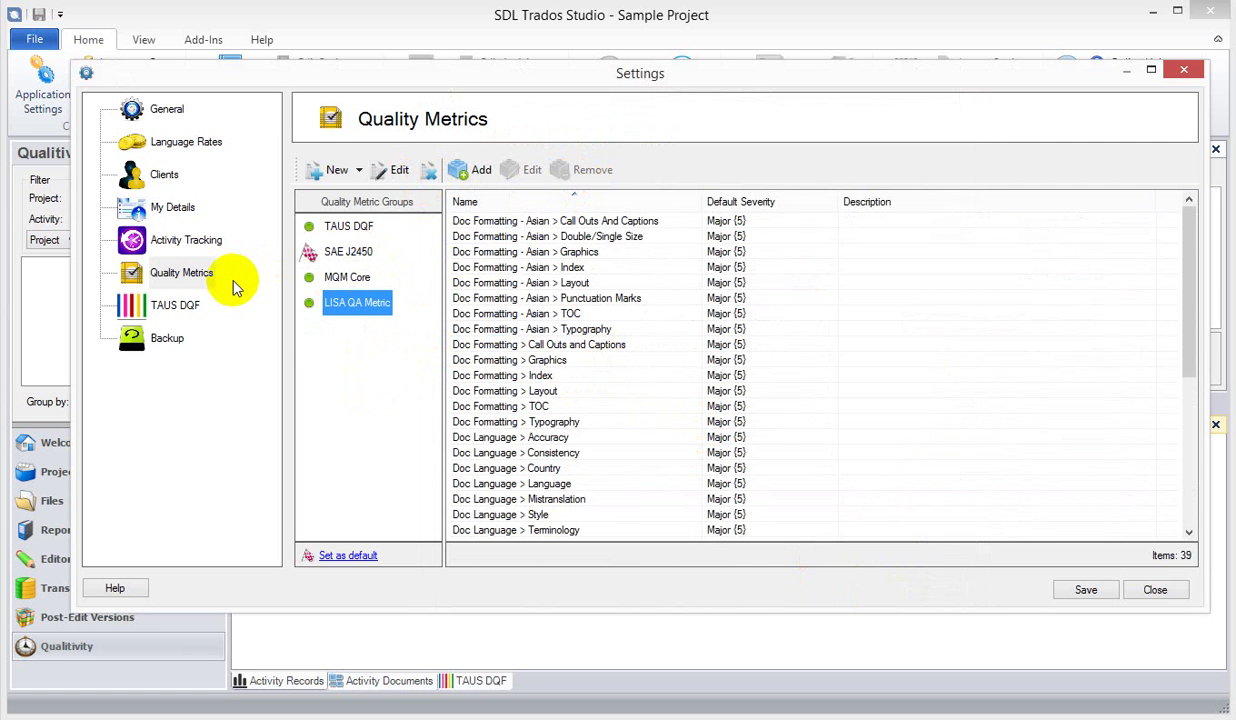
- Show Backup settings, keeping the interval in Days, and select the Backups folder path
left_click(166, 341)
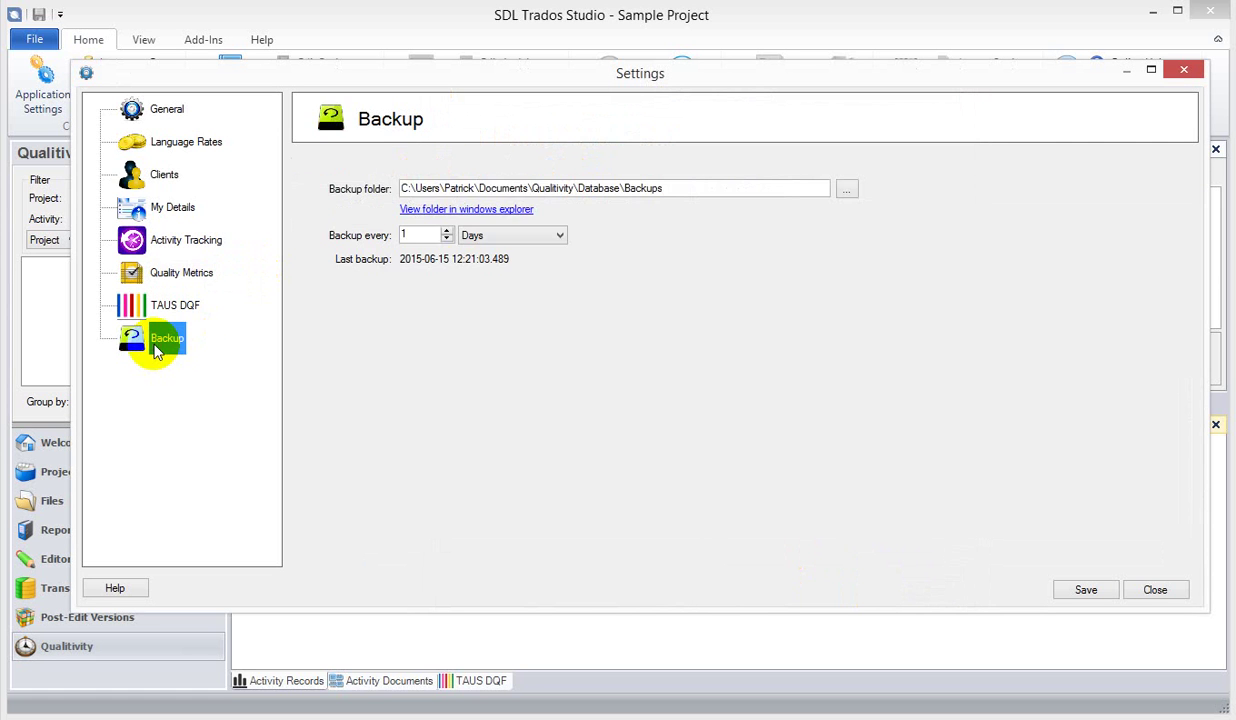
left_click(530, 236)
left_click(530, 236)
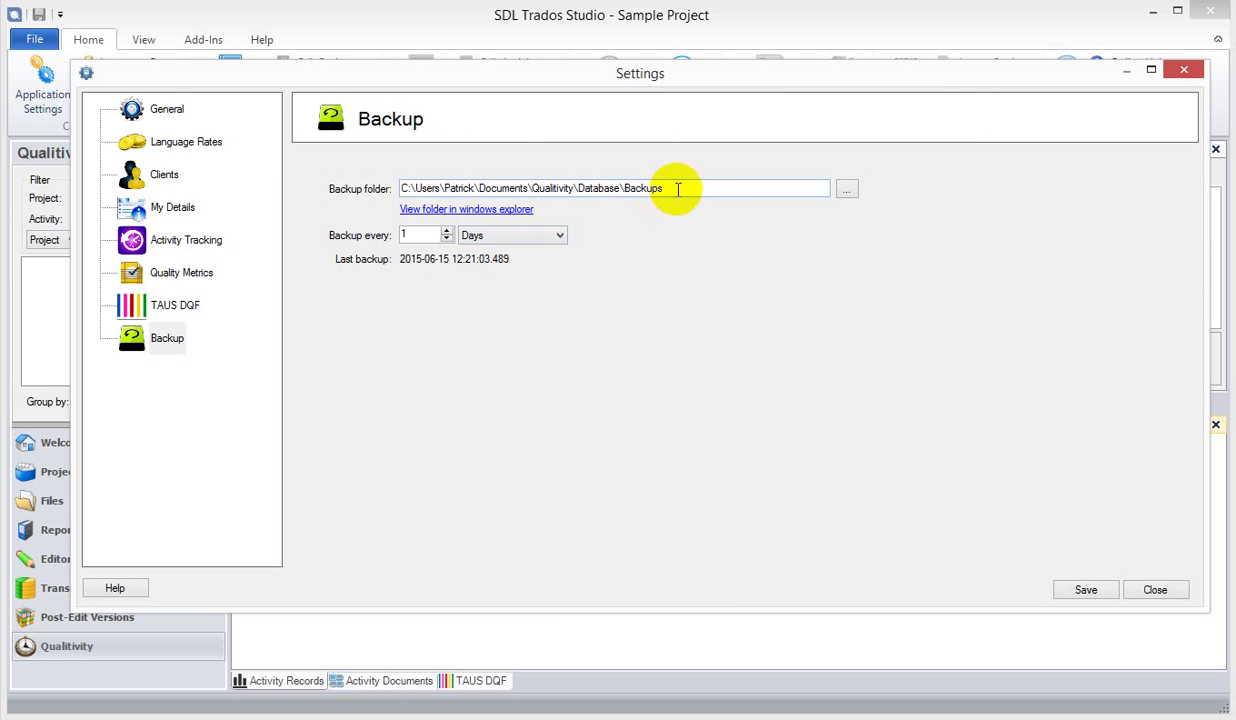
left_click_drag(678, 189, 405, 188)
- Open the Backups folder in Explorer and expand 2015\06 to reveal backup zips
left_click(480, 214)
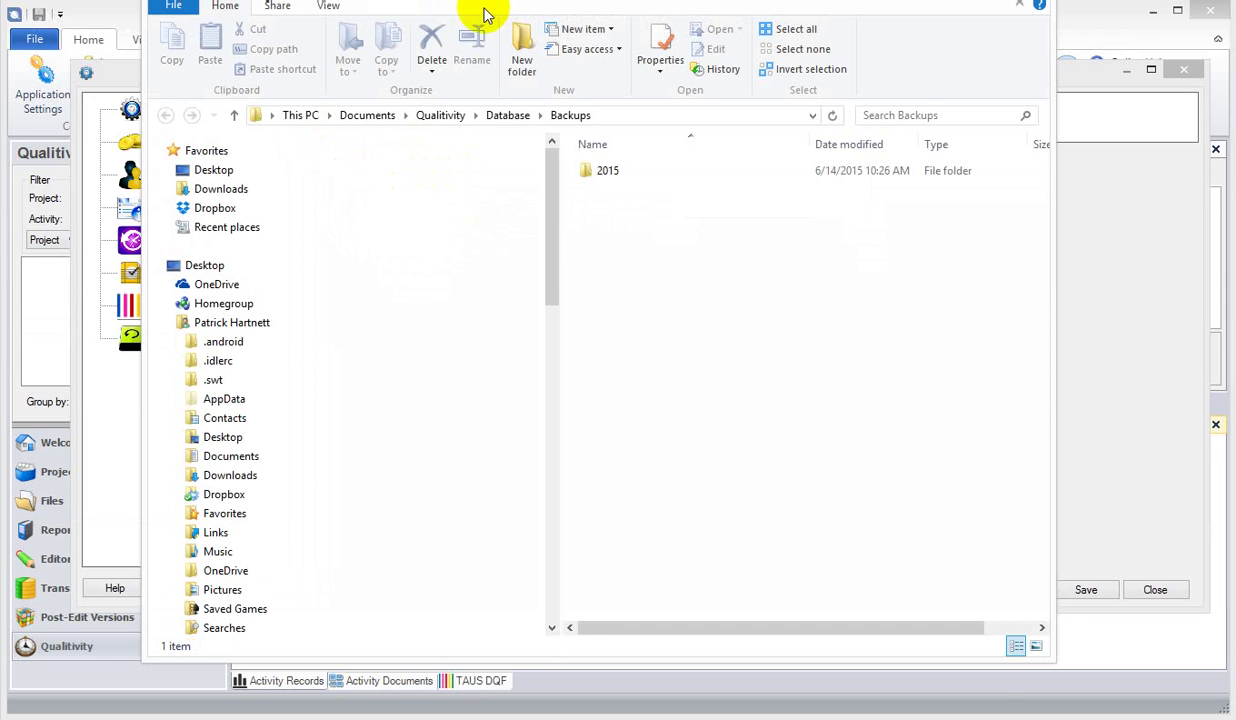
left_click_drag(476, 2, 422, 9)
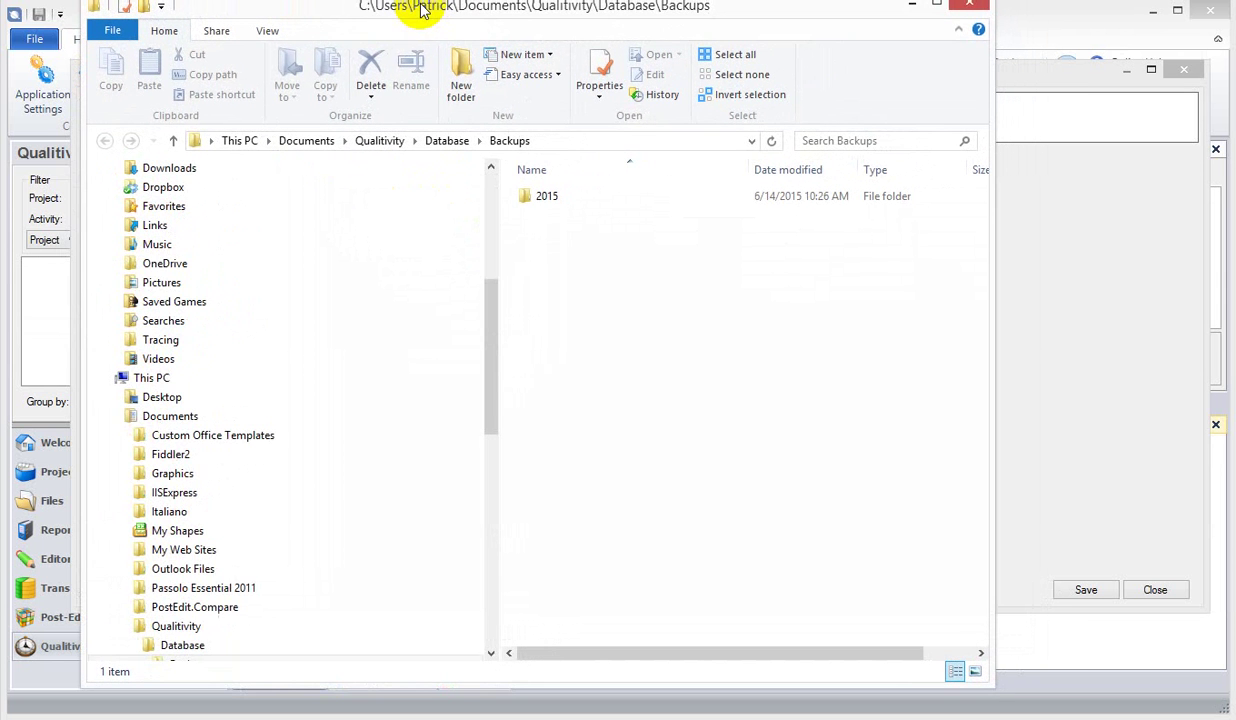
double_click(533, 194)
left_click_drag(498, 298, 495, 392)
left_click(153, 378)
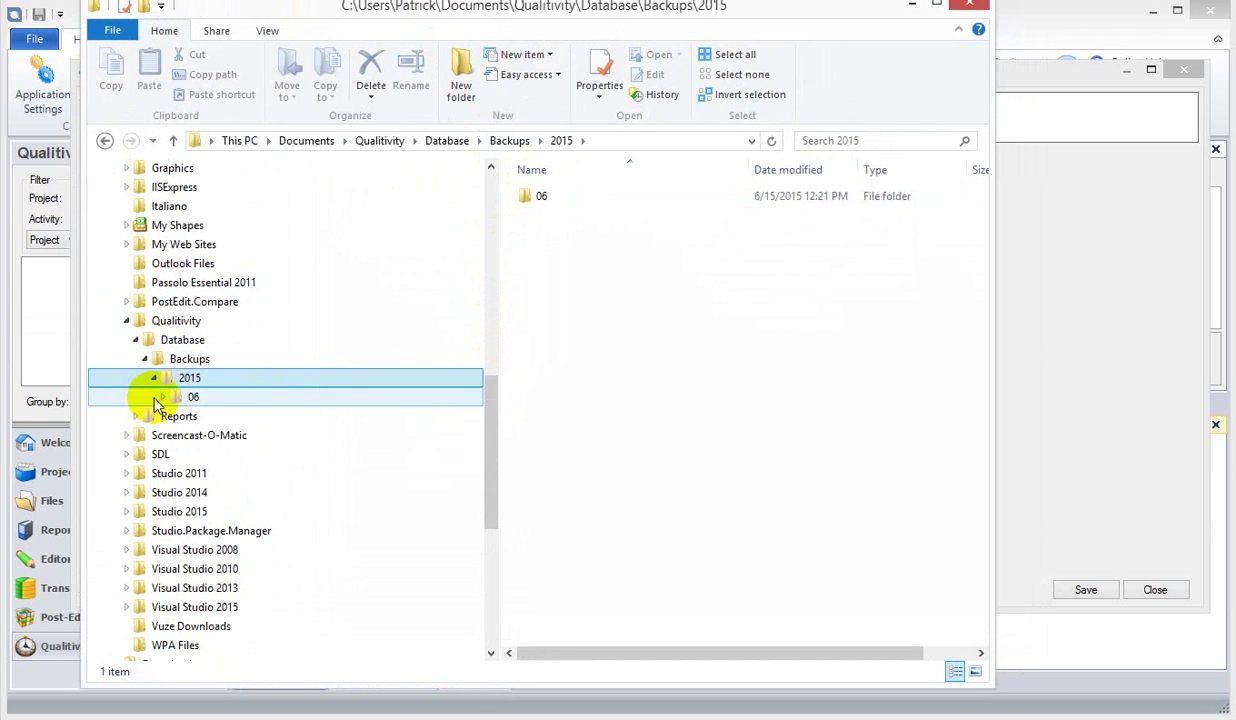
left_click(162, 397)
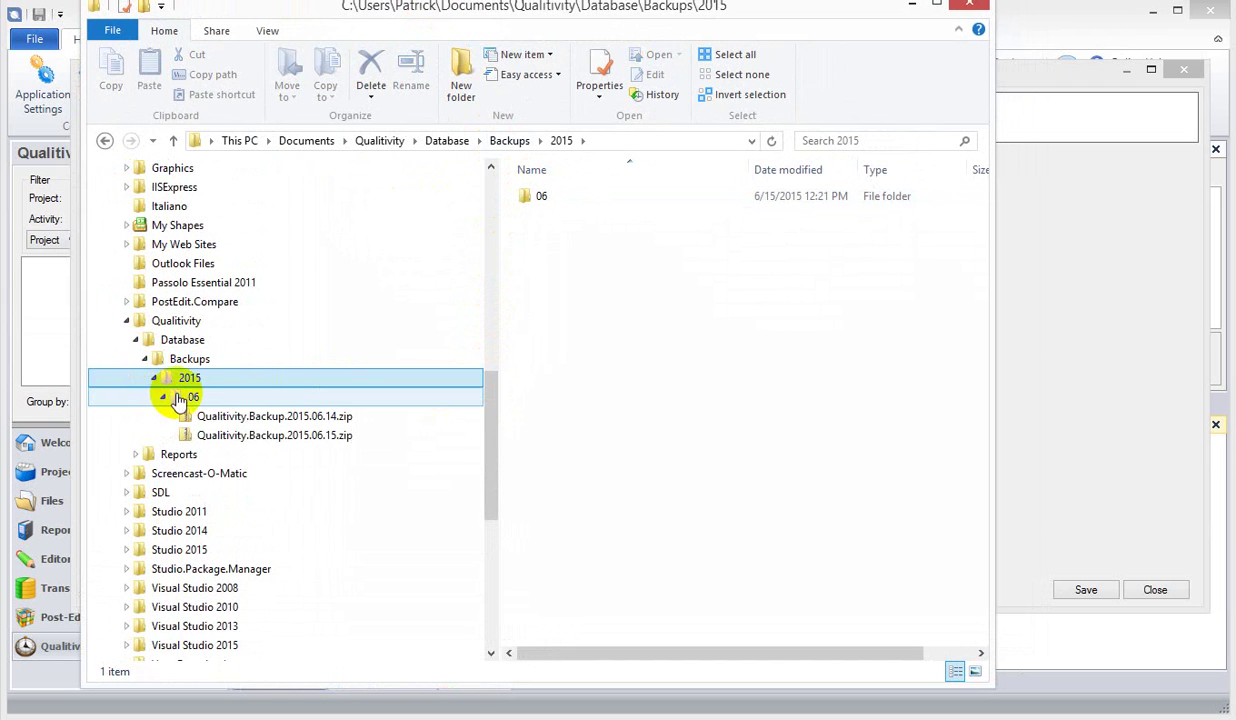
- View the Database folder and select the Projects and Settings database files
left_click(157, 341)
left_click(145, 359)
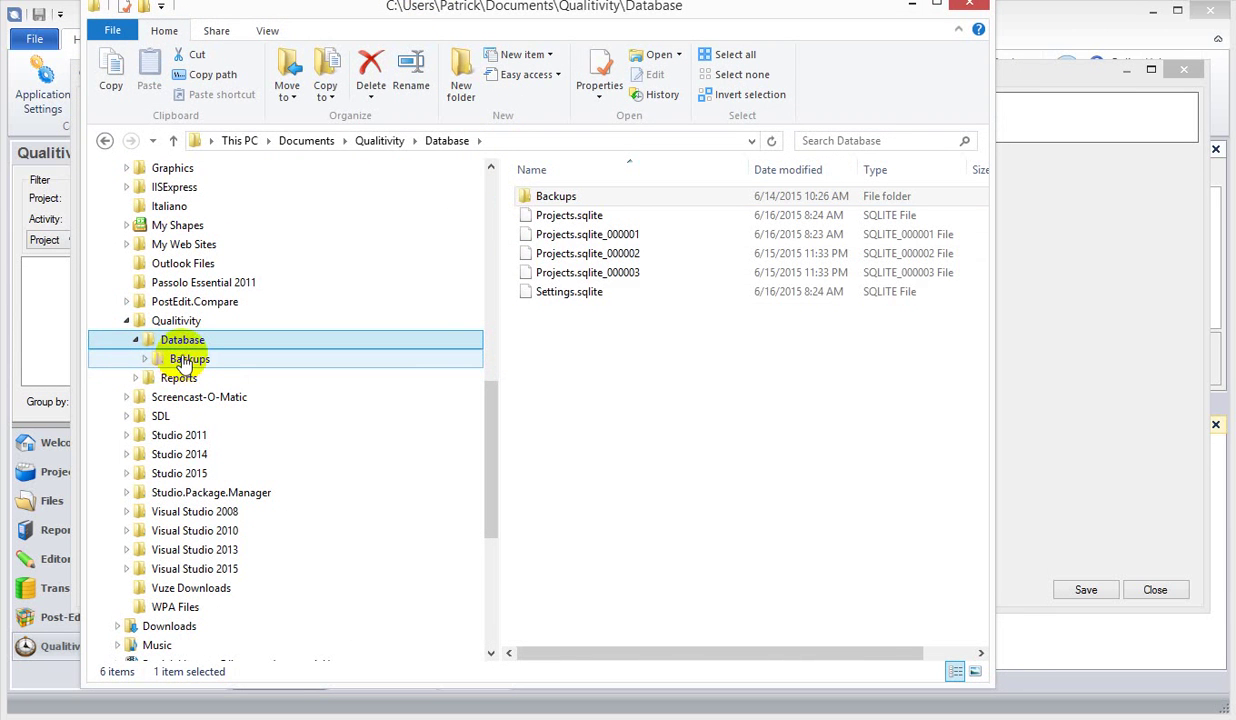
left_click_drag(615, 323, 568, 218)
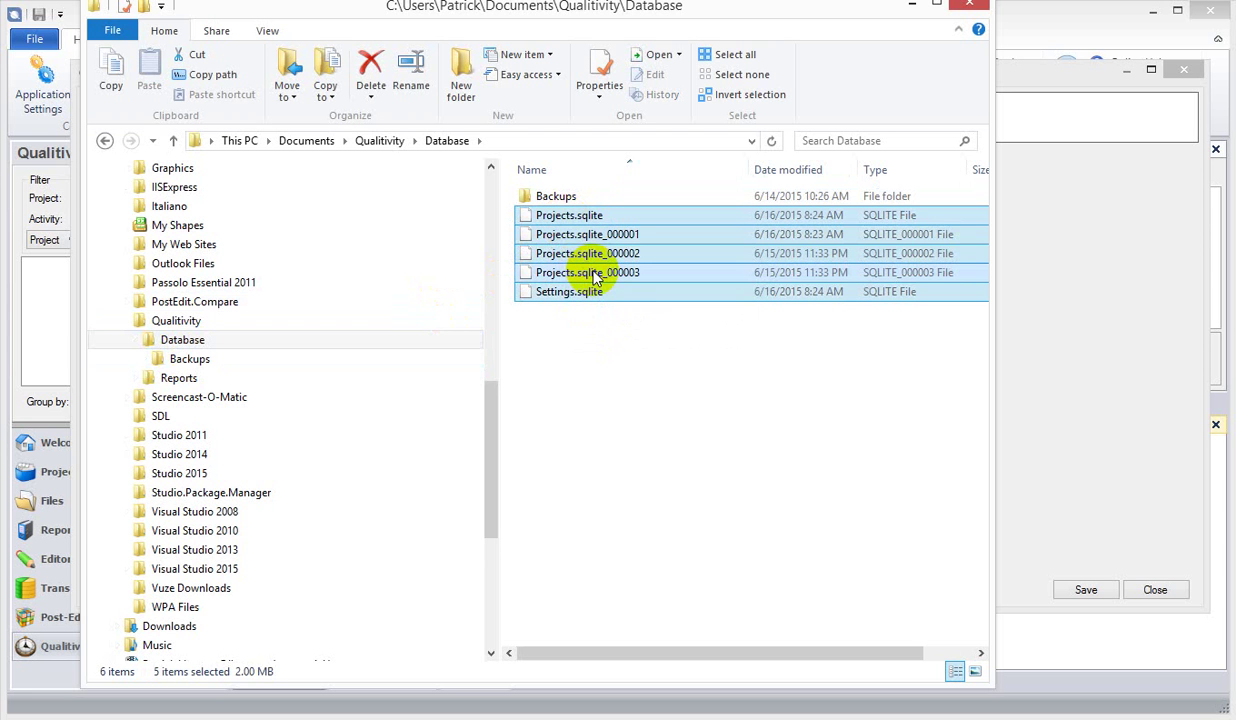
left_click(572, 217)
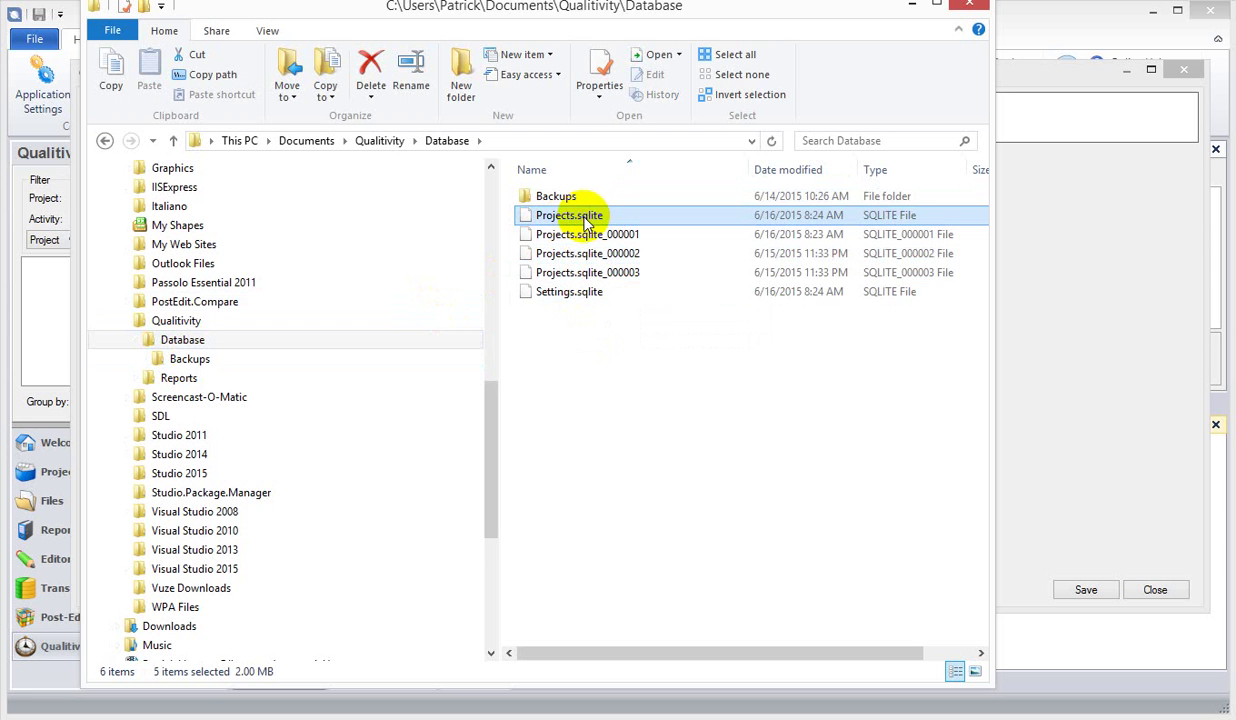
left_click(576, 296, "ctrl")
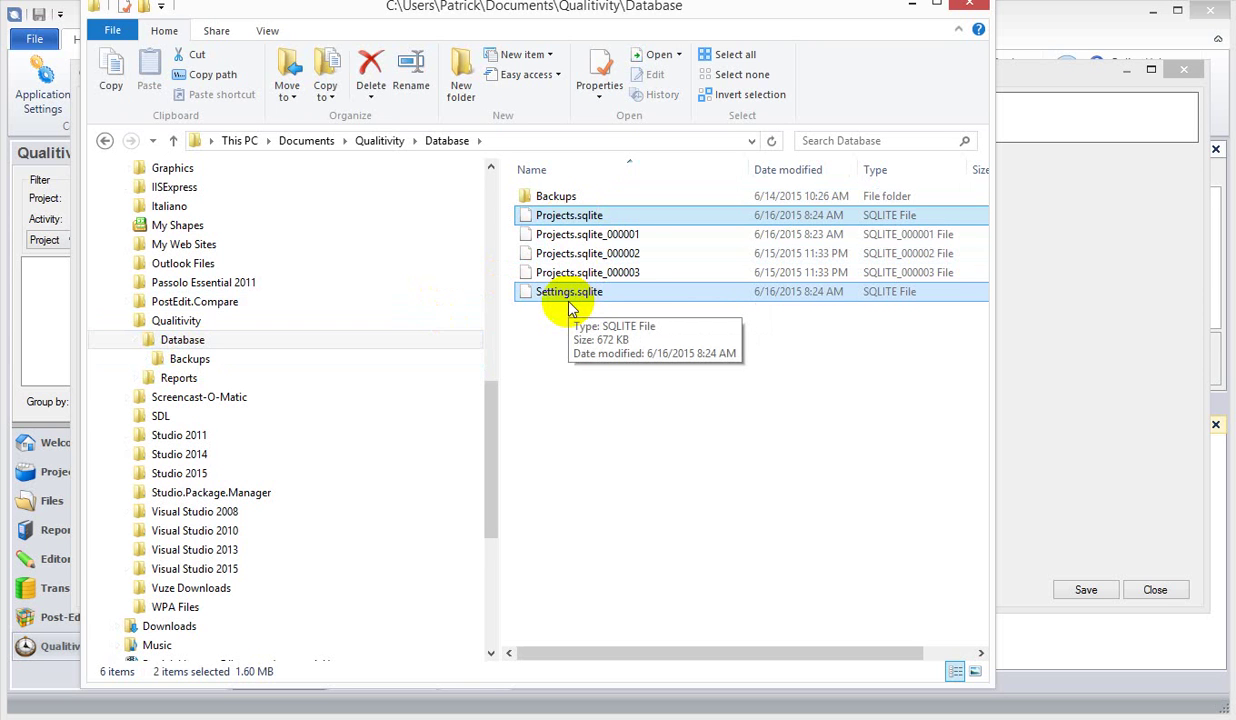
- Open Backups\2015\06 and look inside Qualitivity.Backup.2015.06.14.zip
left_click(549, 196)
double_click(549, 196)
double_click(549, 196)
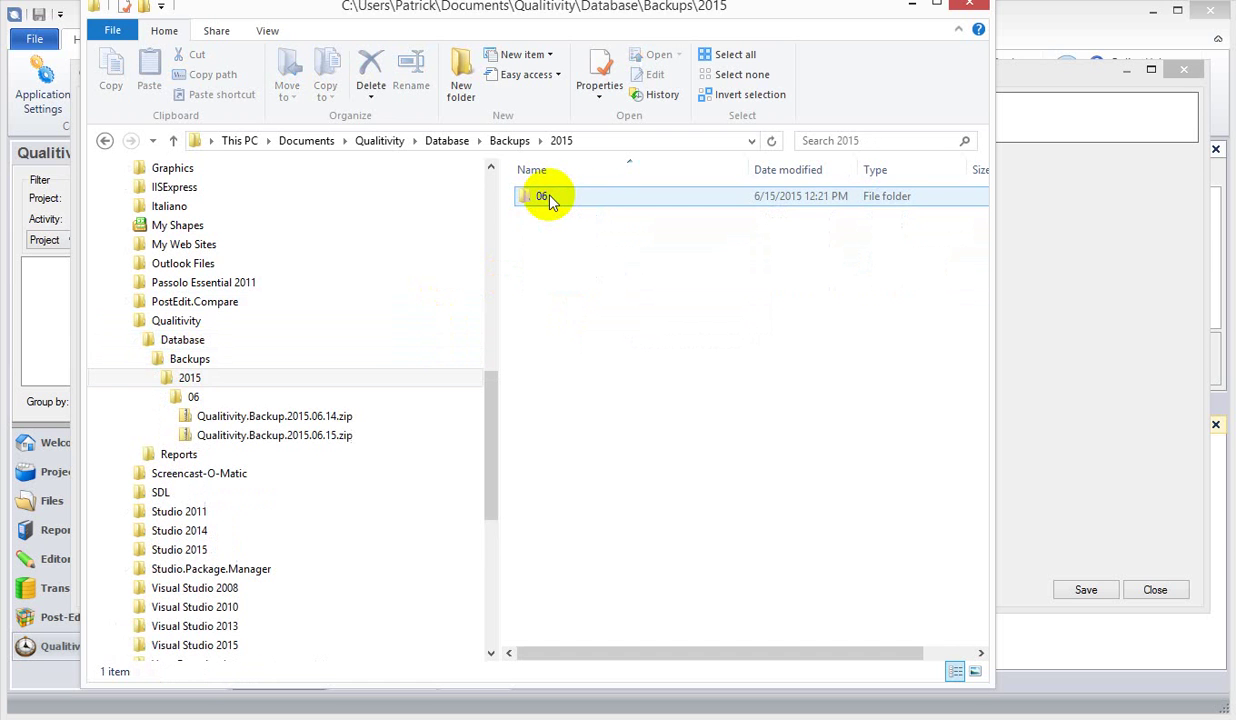
double_click(549, 198)
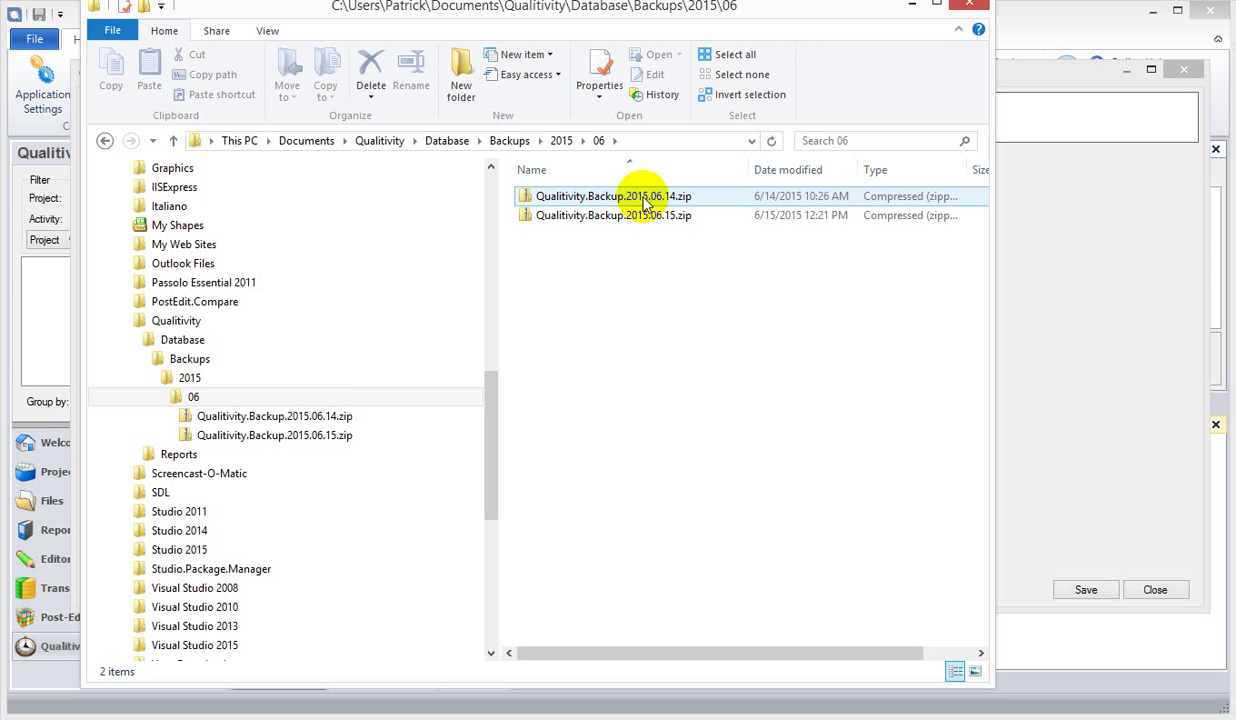
double_click(645, 200)
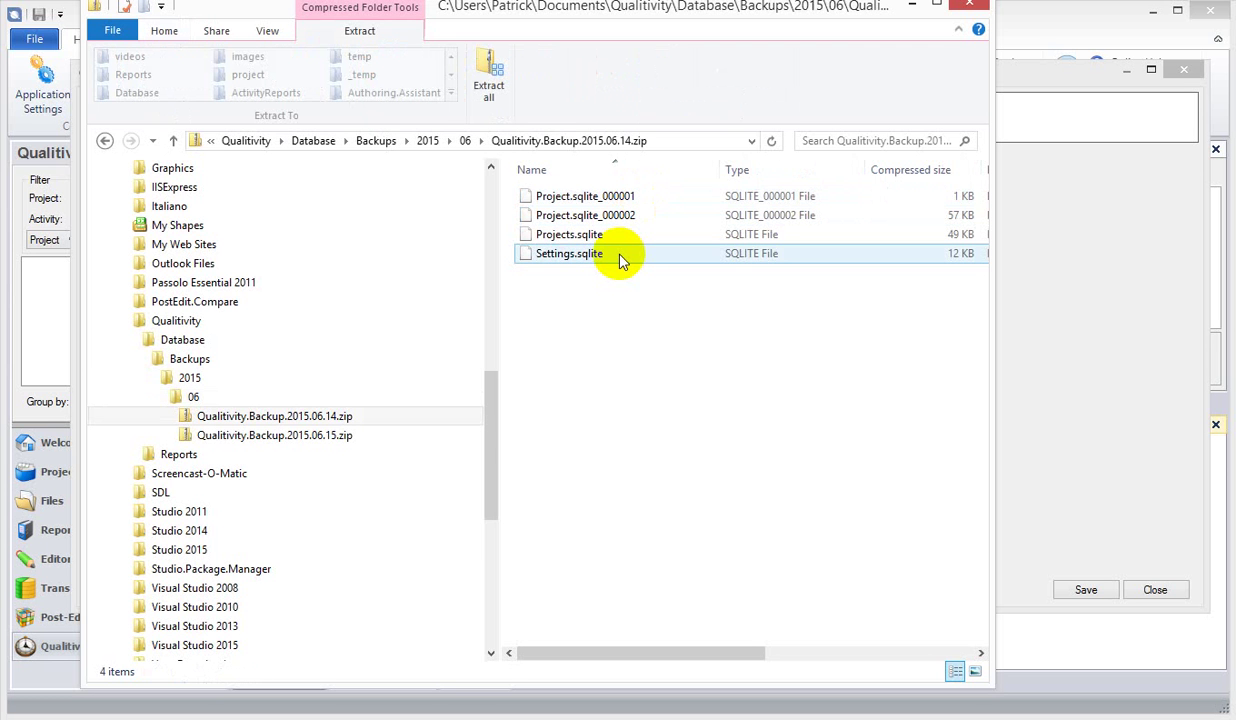
- Return to the Database folder and minimize Explorer to reveal Trados's Backup settings
left_click(192, 380)
left_click(184, 359)
left_click(145, 340)
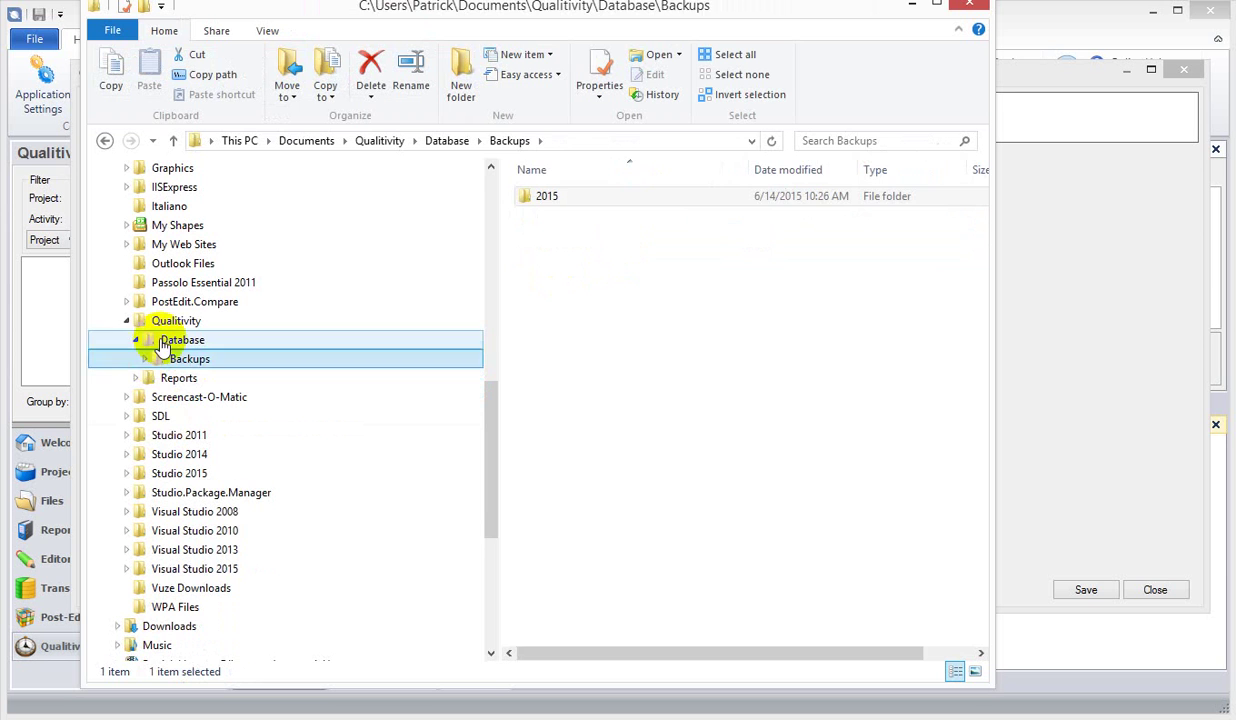
left_click(137, 340)
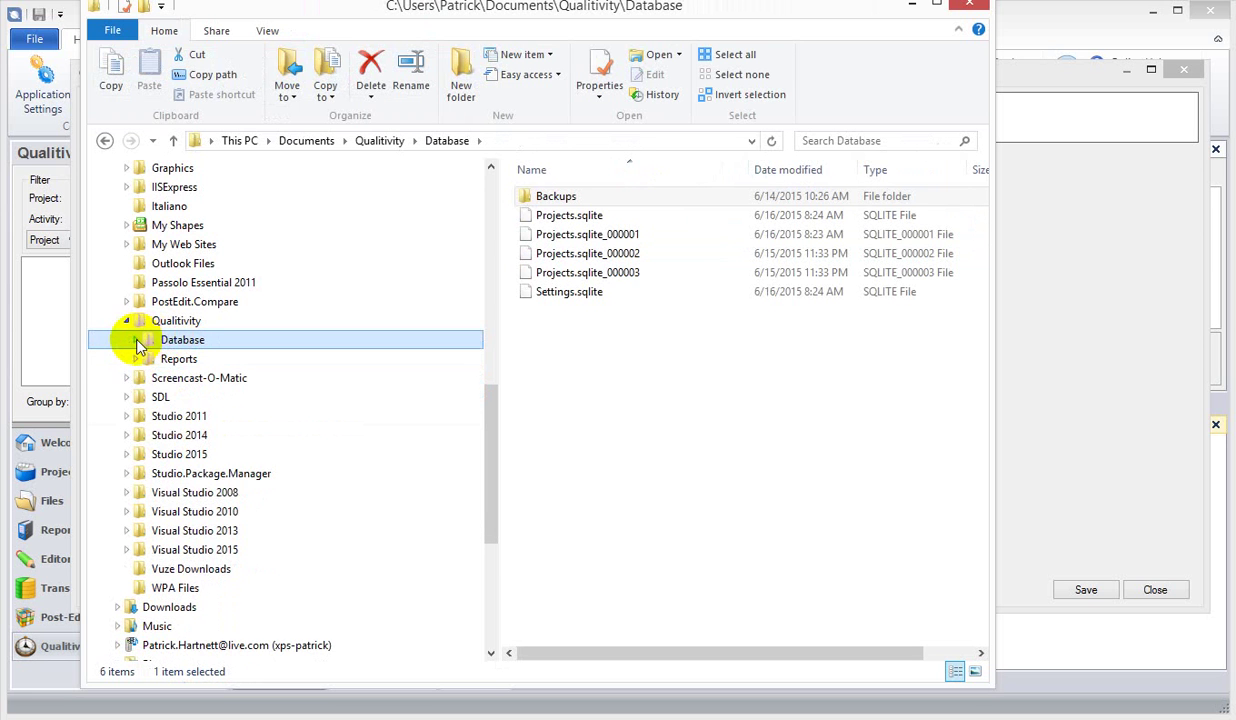
left_click(137, 340)
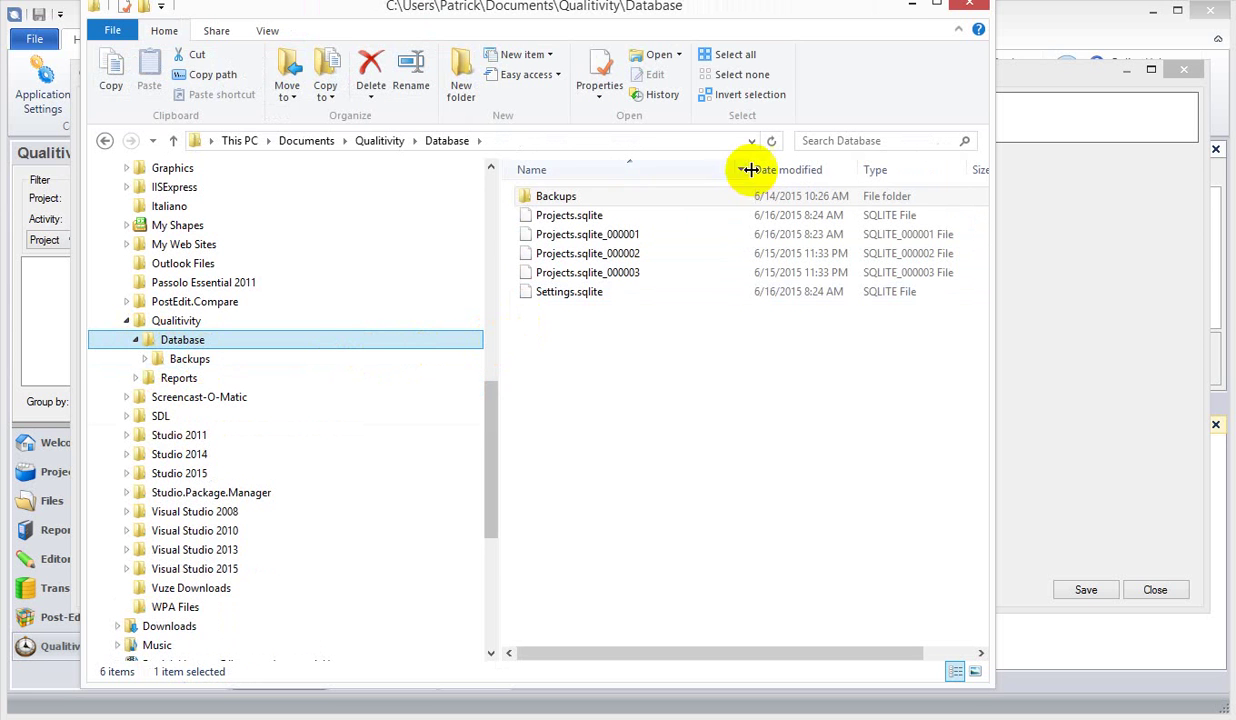
left_click(890, 12)
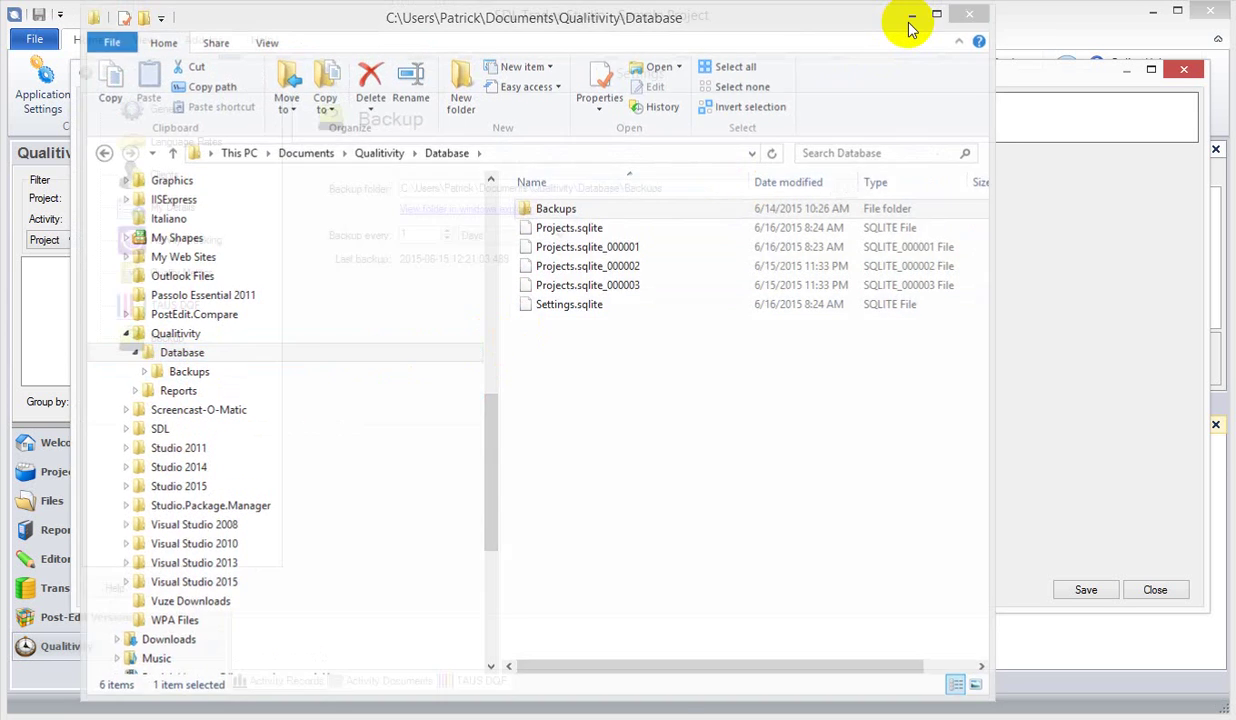
left_click(910, 16)
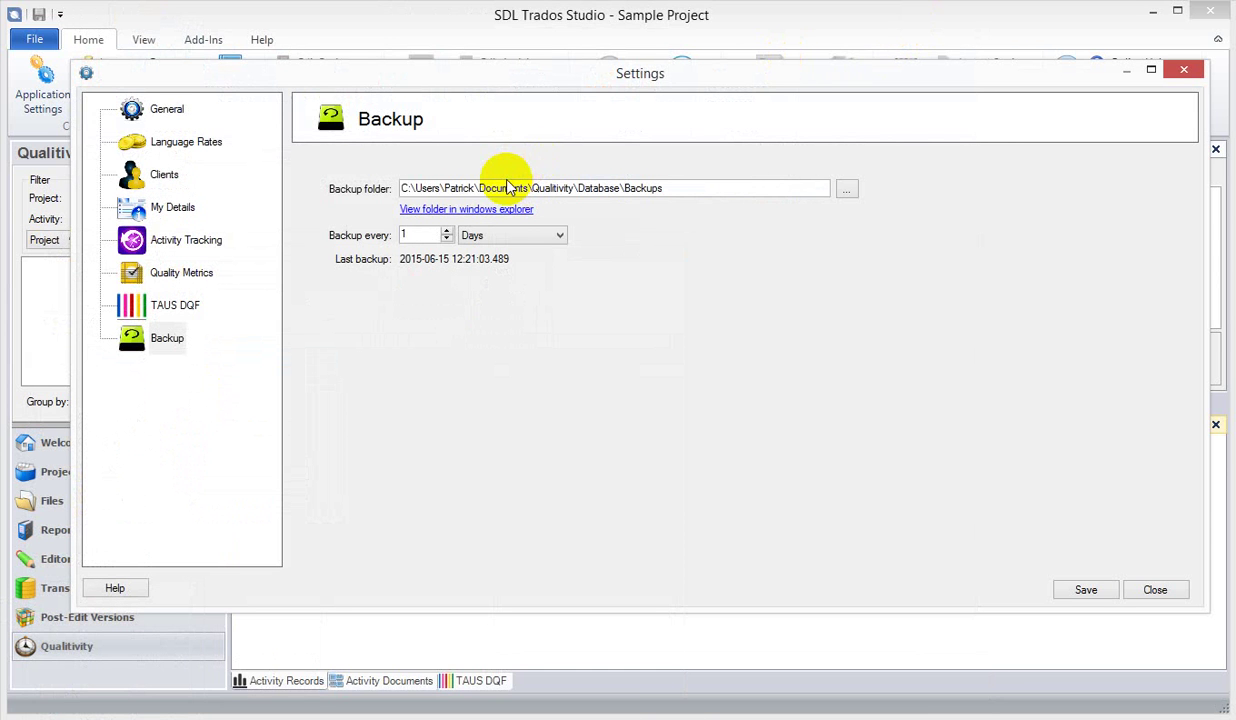
- Set the backup interval to every 2 days, leaving the unit on Days after trying Weeks
left_click(495, 240)
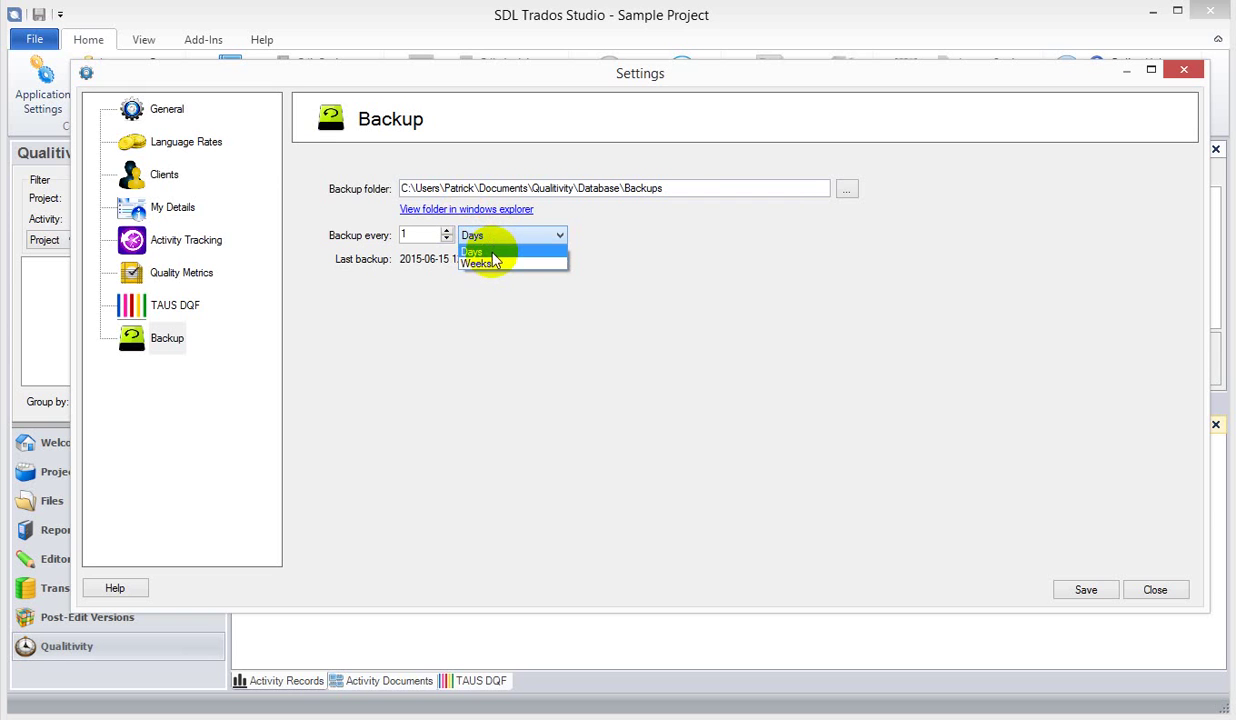
left_click(489, 265)
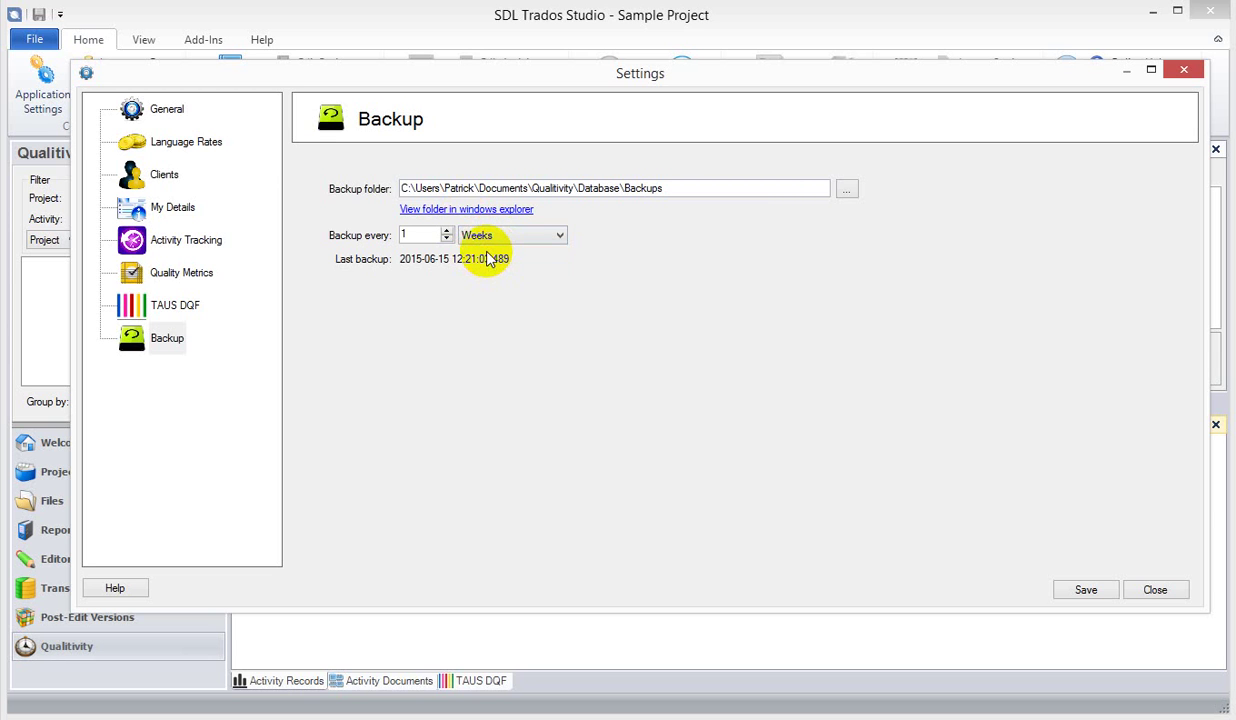
left_click(491, 240)
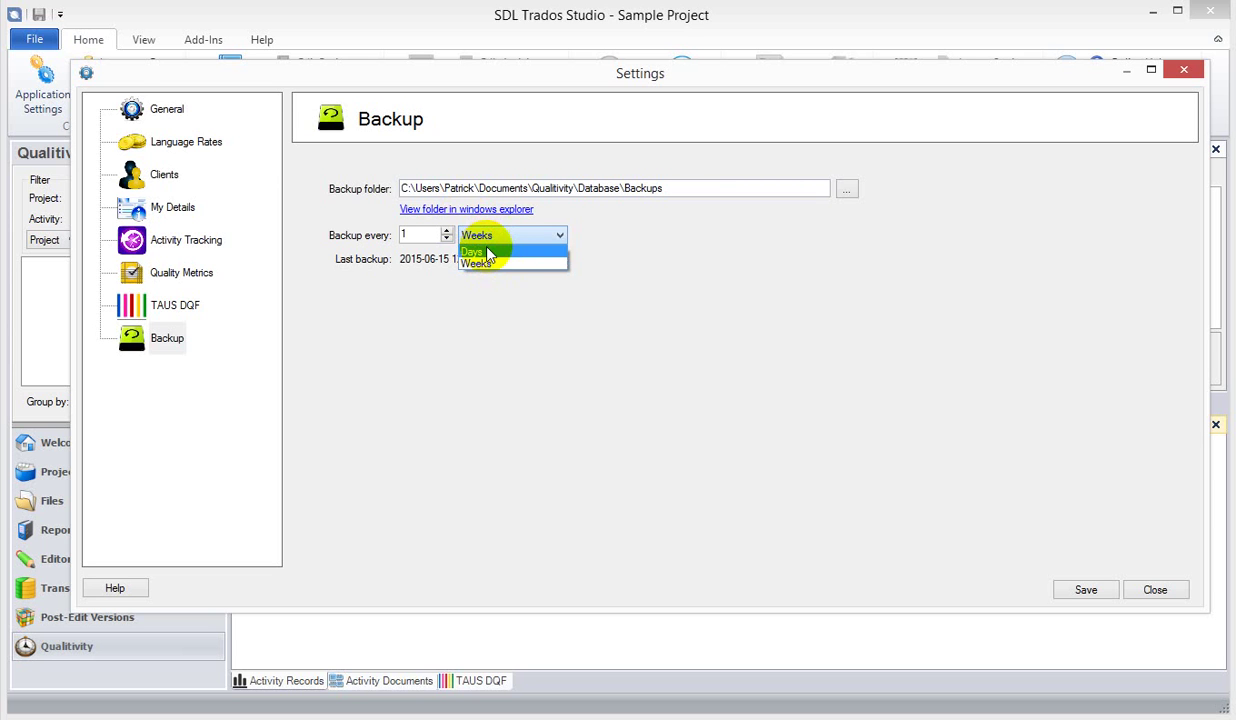
left_click(488, 251)
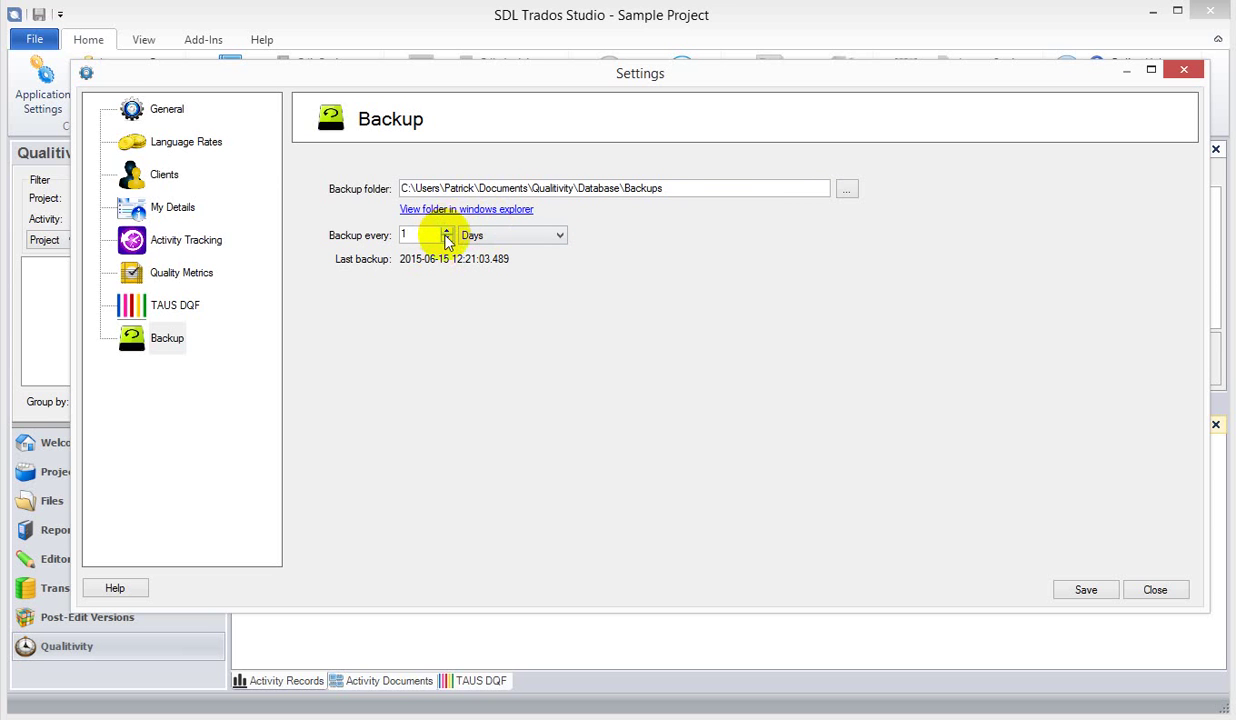
left_click(447, 231)
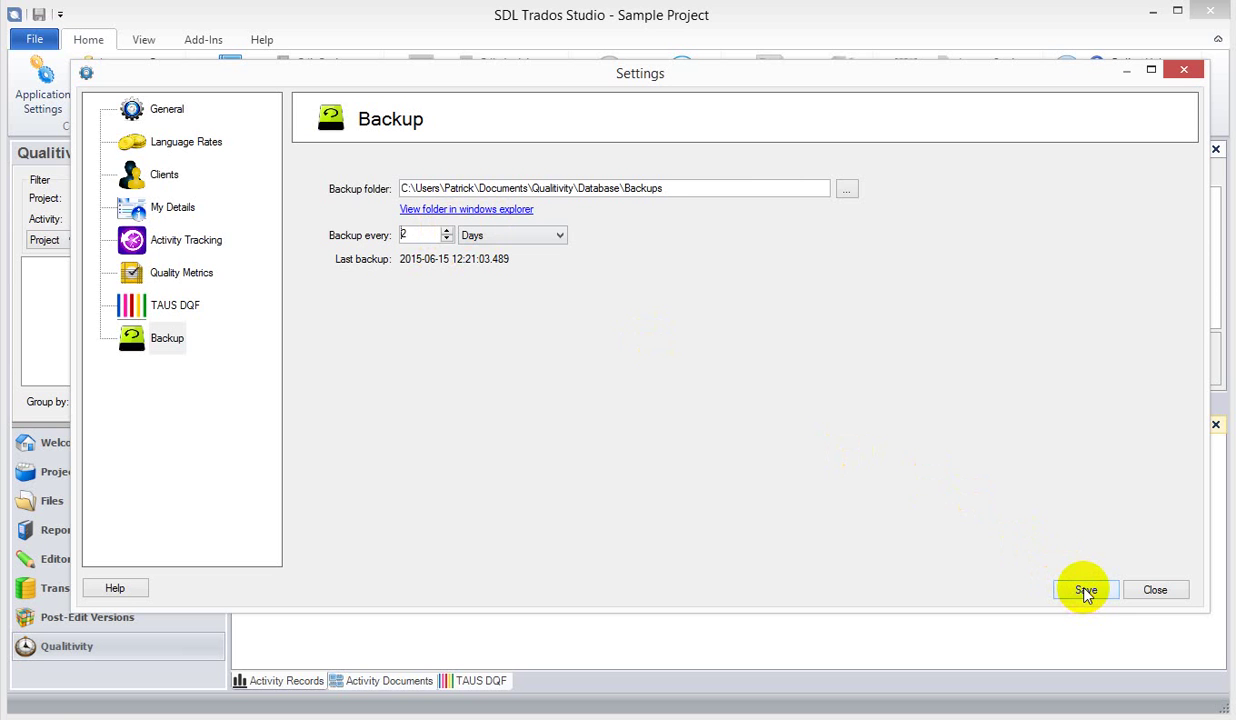
- Show the Activity Tracking page with its tracker auto-start options
left_click(186, 250)
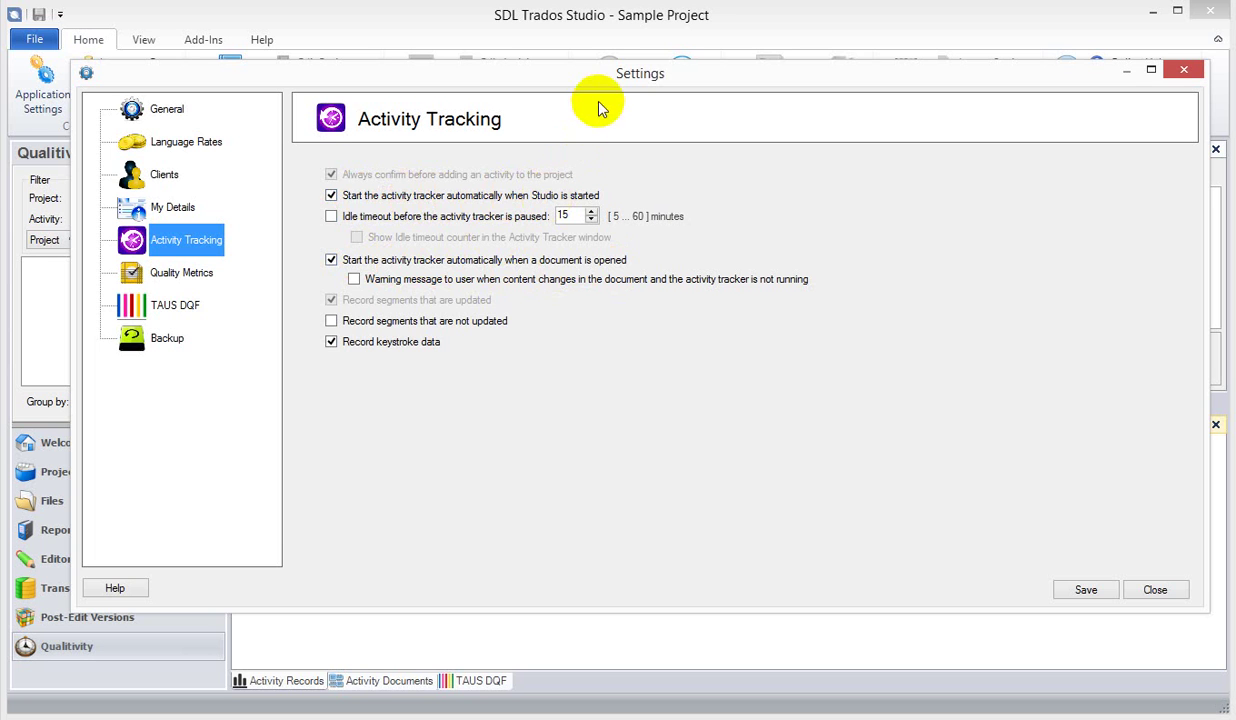
- Drag the Settings dialog lower to uncover the Qualitivity ribbon commands
left_click_drag(605, 75, 618, 133)
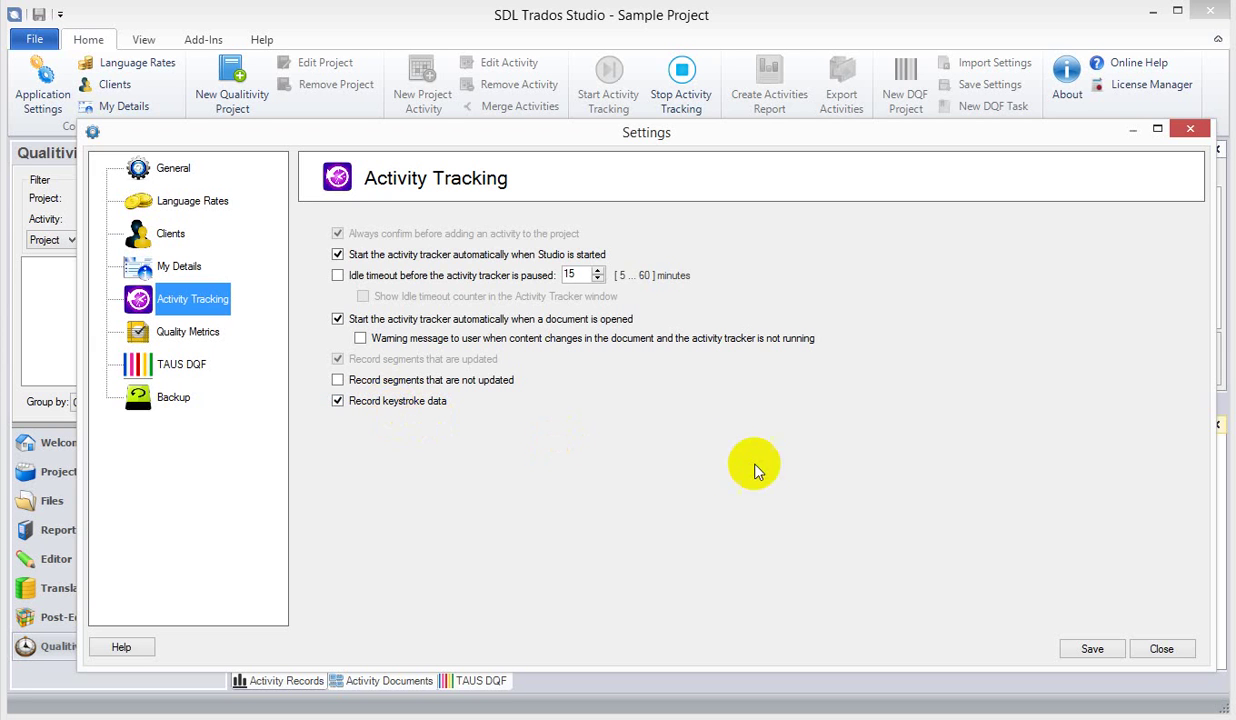
- Browse Language Rates, Clients and My Details, ending on the TAUS DQF API key page
left_click(178, 207)
left_click(168, 235)
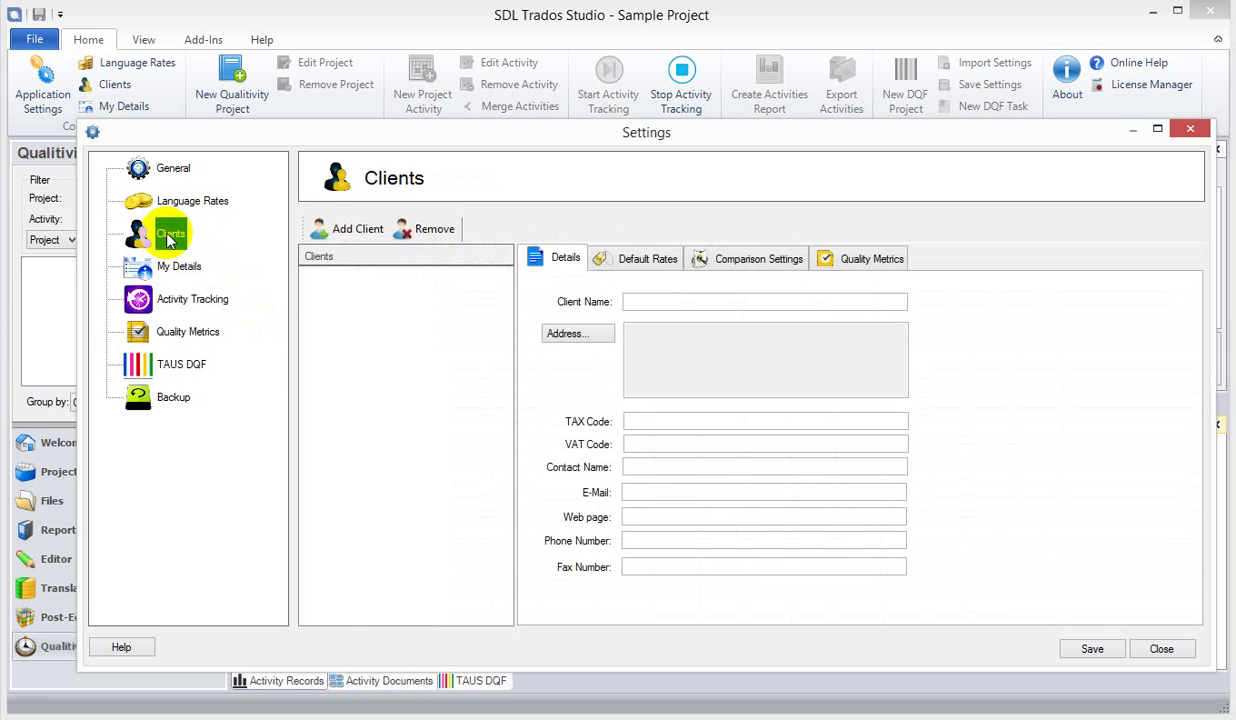
left_click(174, 267)
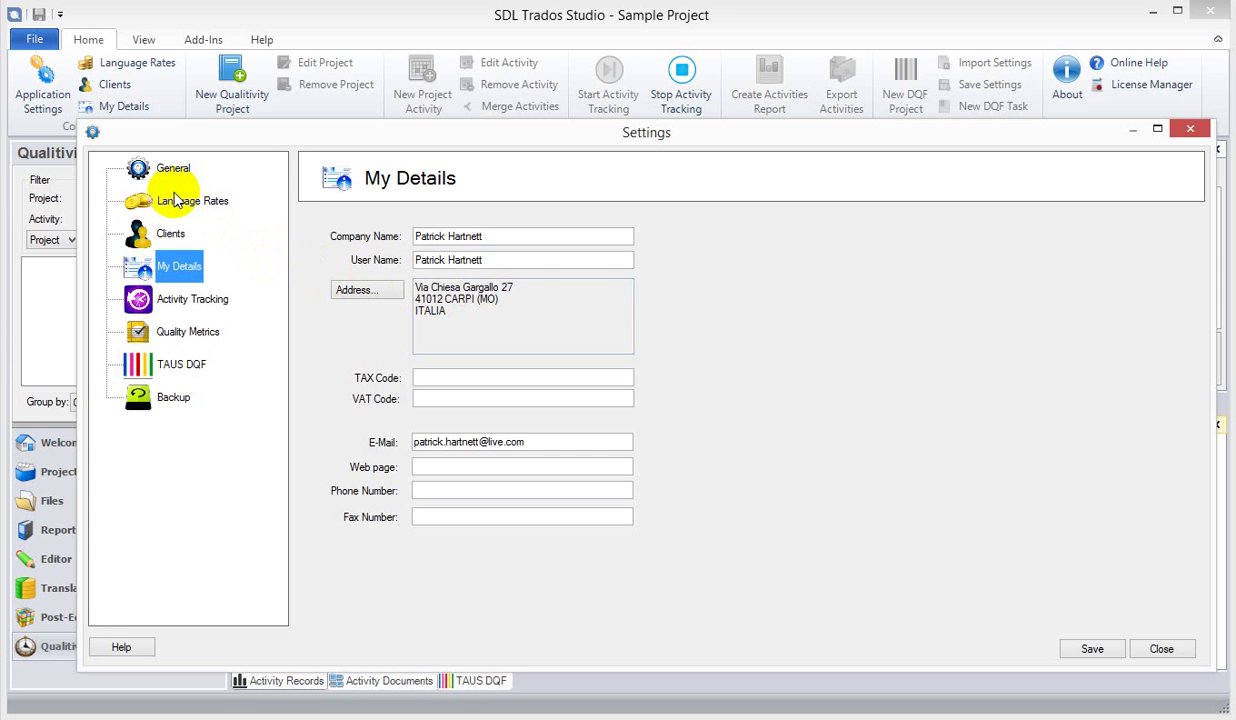
left_click(172, 365)
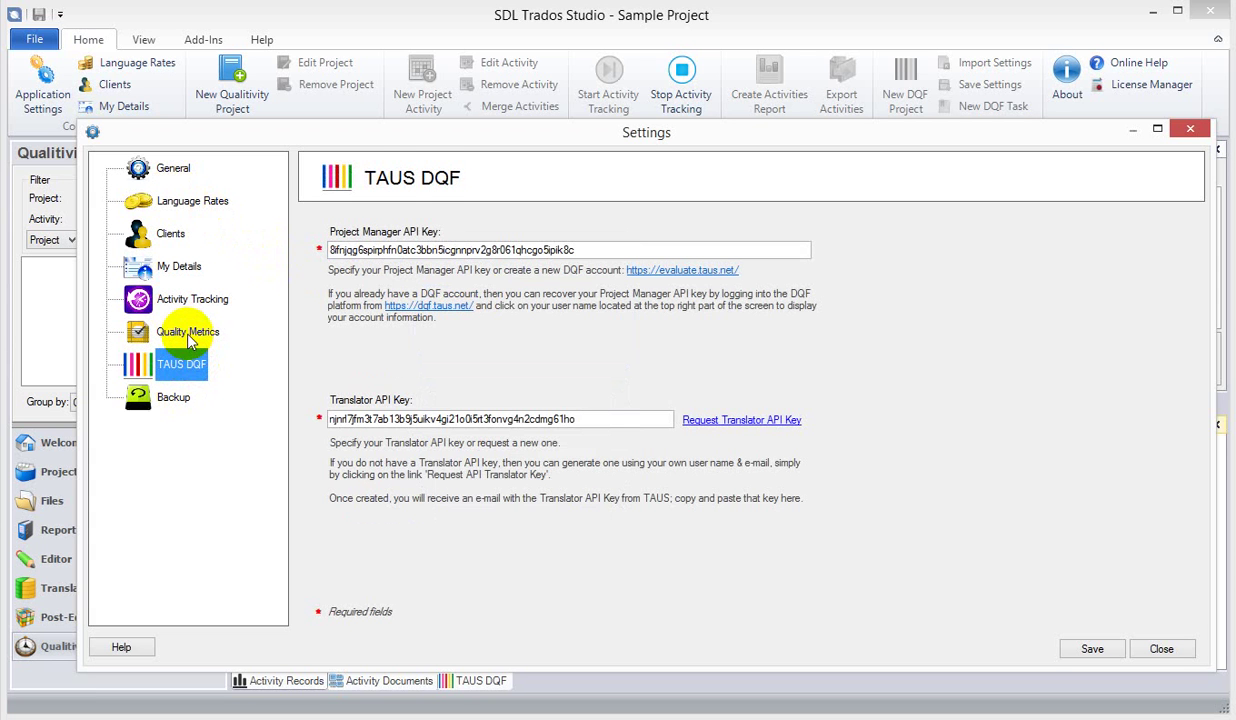
- Browse Quality Metrics, TAUS DQF and Clients pages, ending on General settings
left_click(188, 336)
left_click(185, 362)
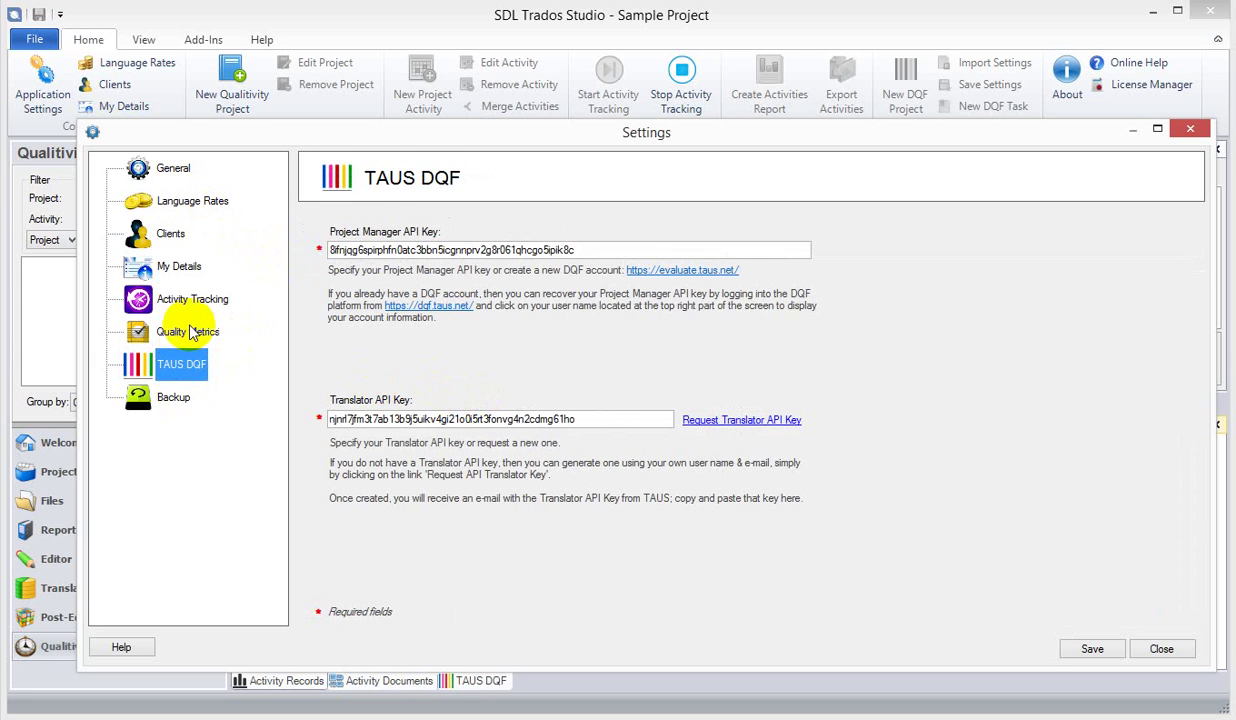
left_click(178, 330)
left_click(163, 236)
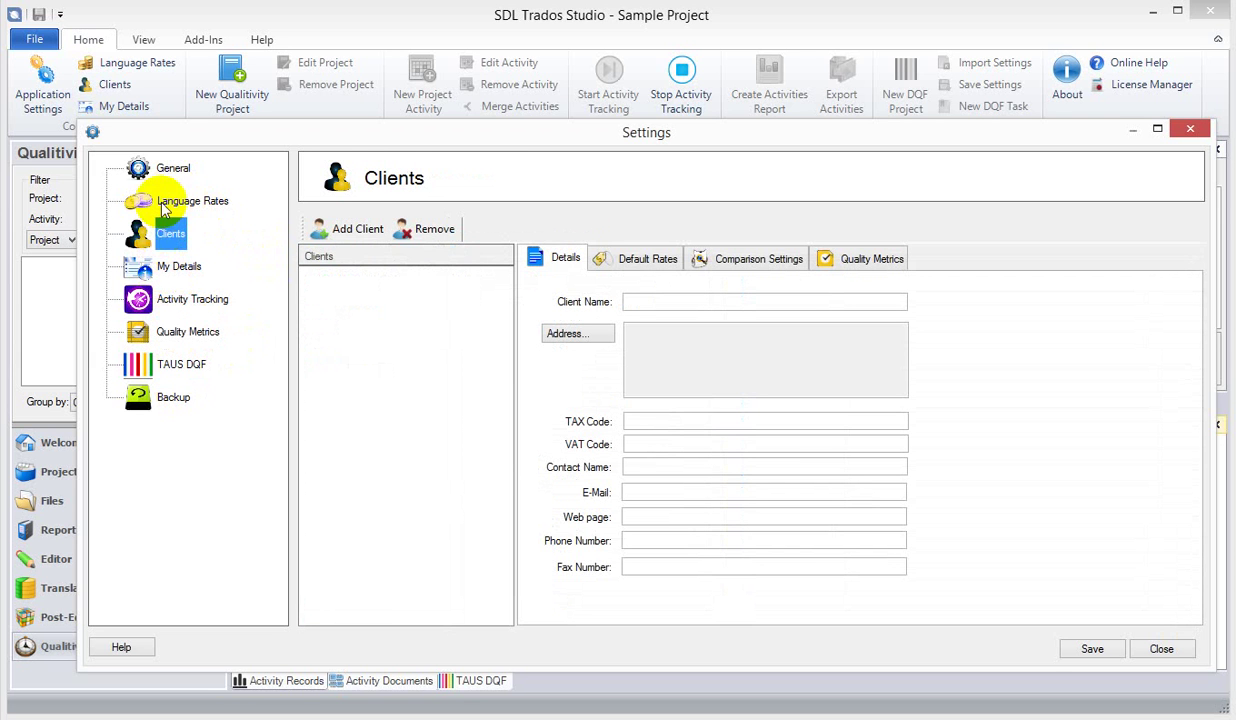
left_click(162, 167)
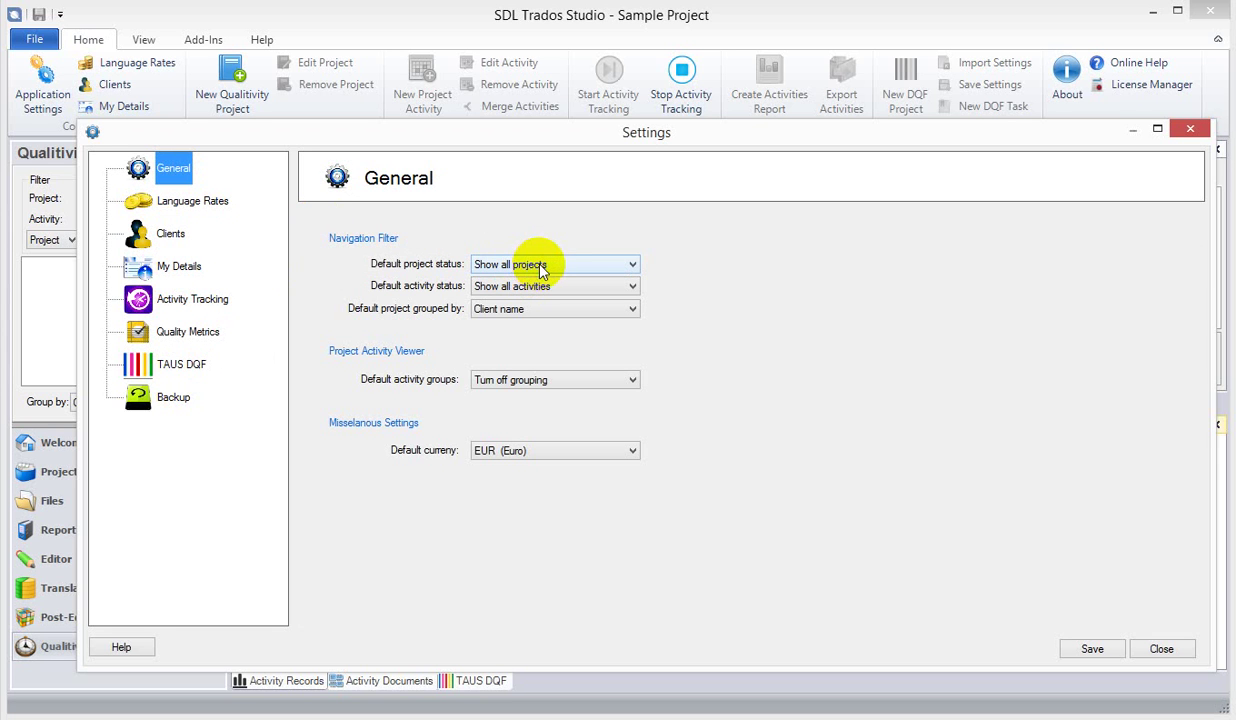
- Check default project status and keep EUR as default currency, then view empty Language Rates
left_click(527, 265)
left_click(535, 265)
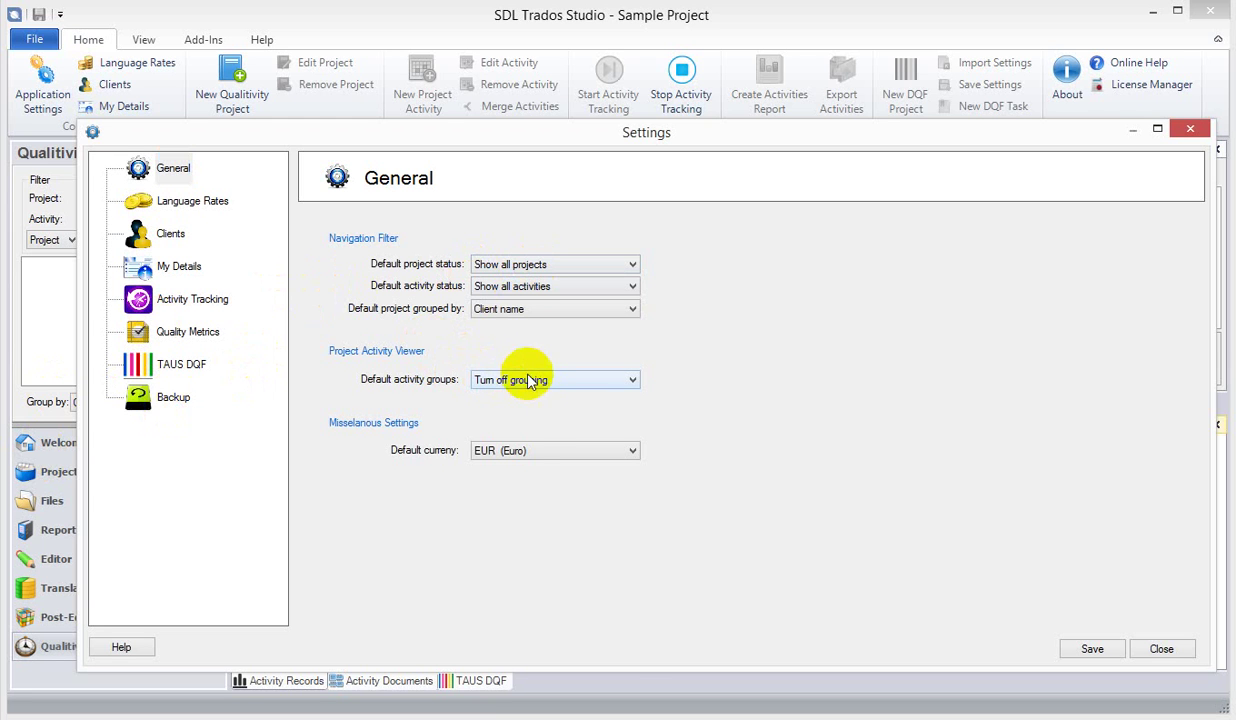
left_click(530, 452)
left_click(530, 456)
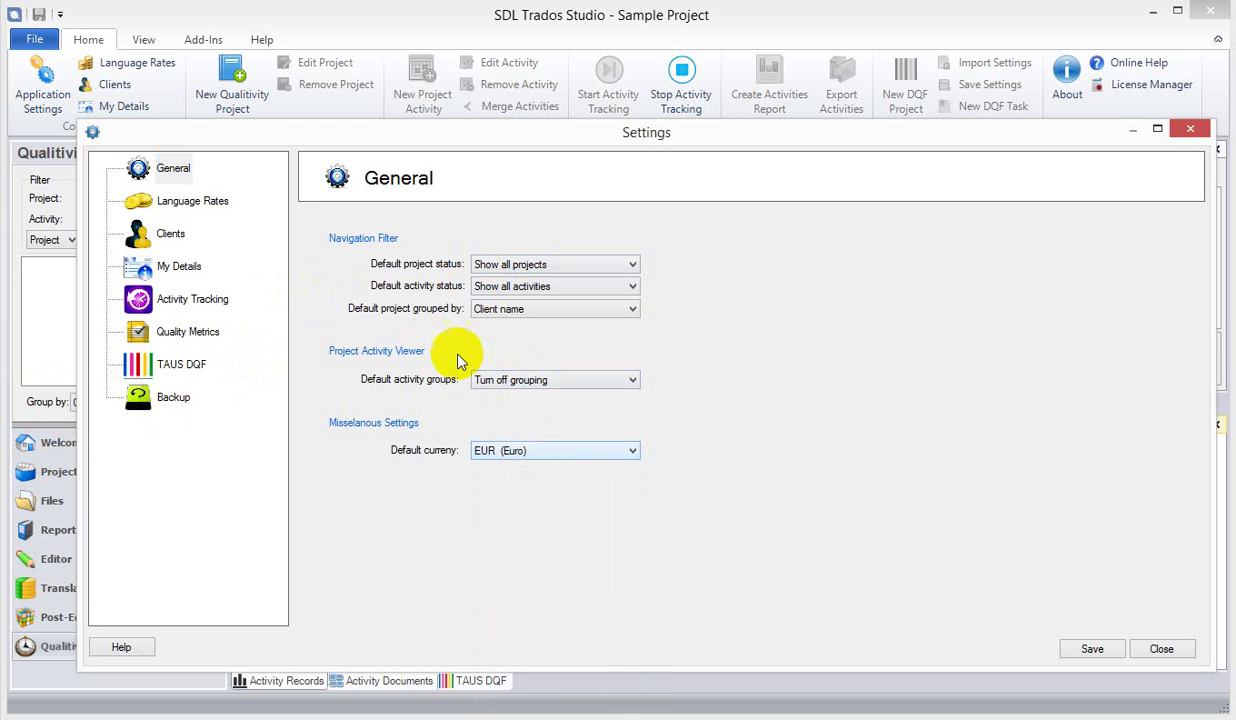
left_click(195, 211)
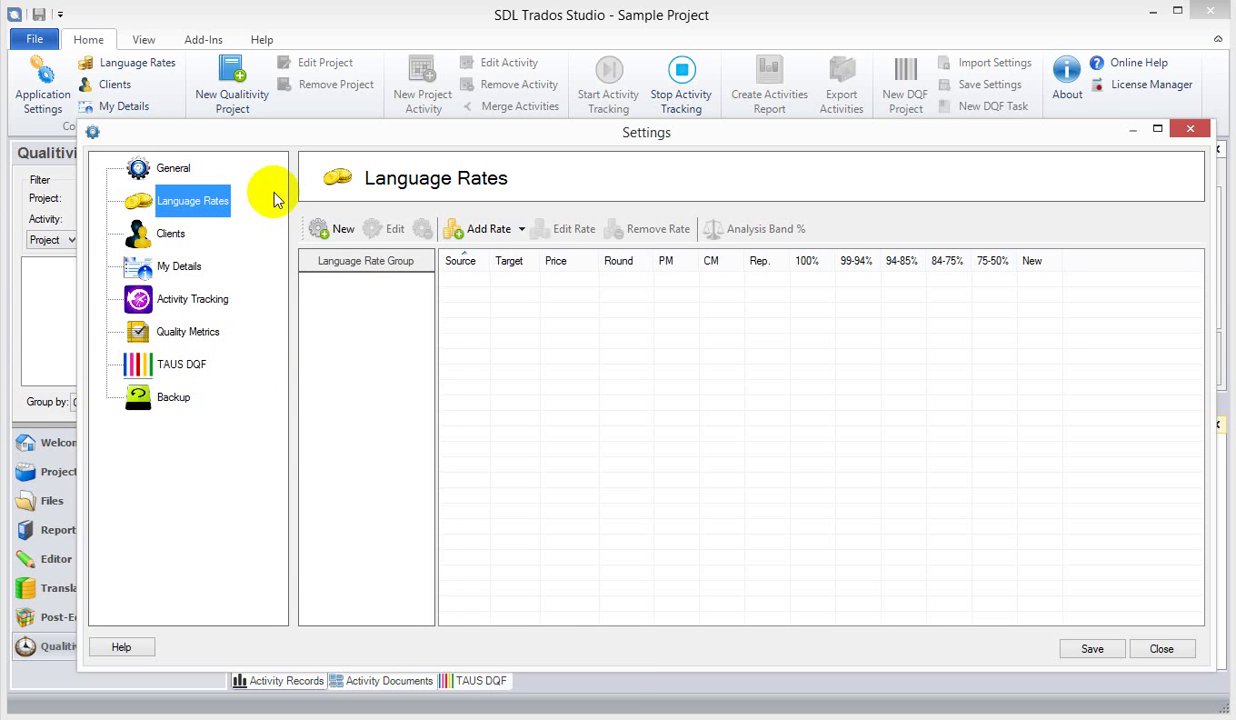
- Create a new language rate group and name it 'Standard EUR'
left_click(337, 236)
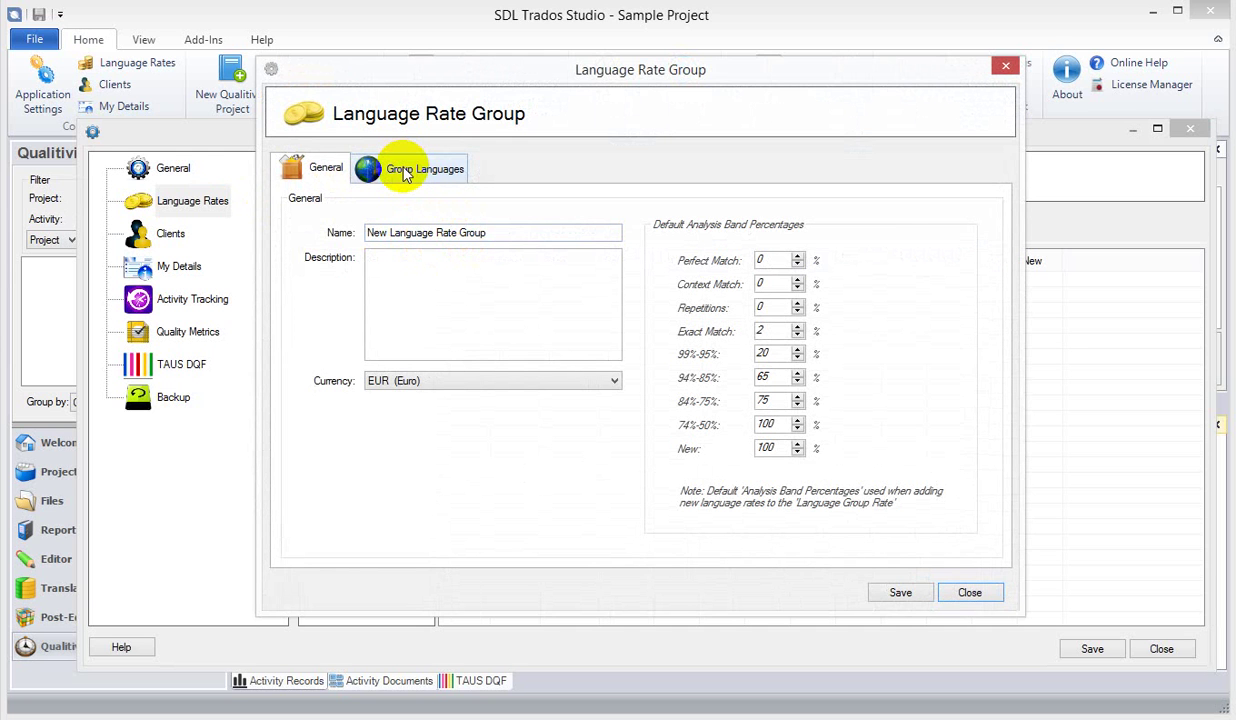
left_click(405, 172)
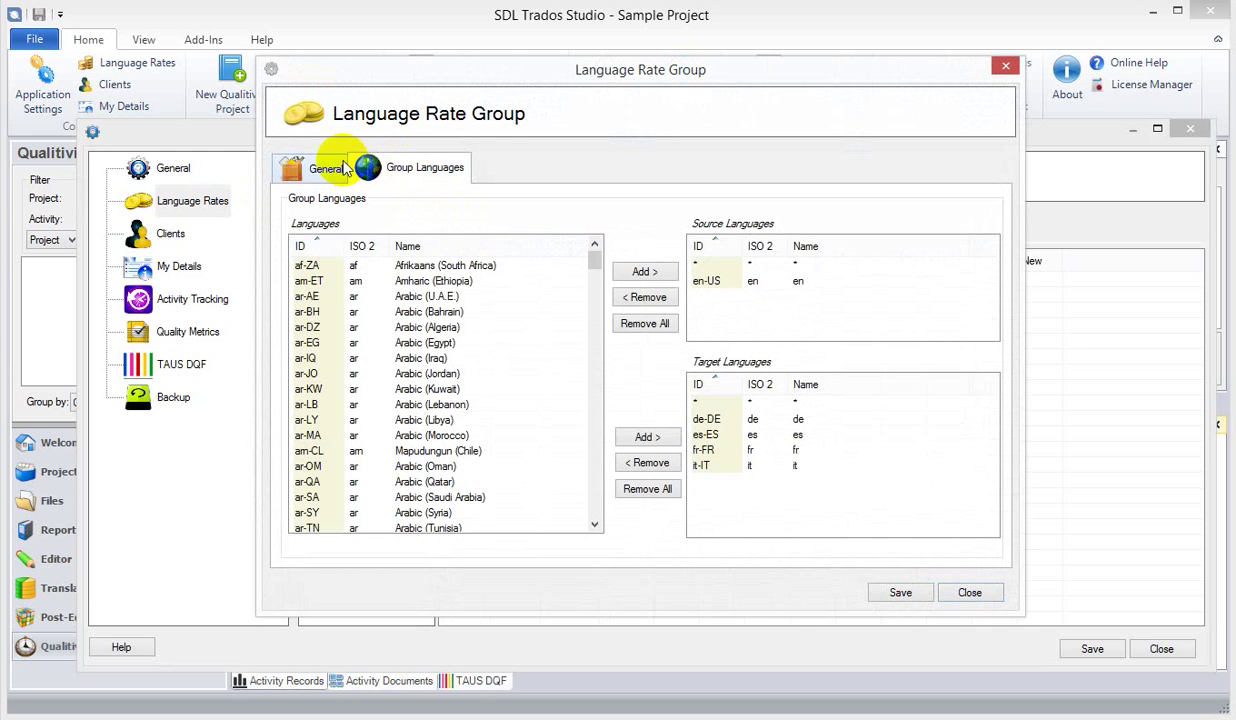
left_click(330, 168)
left_click_drag(487, 232, 320, 240)
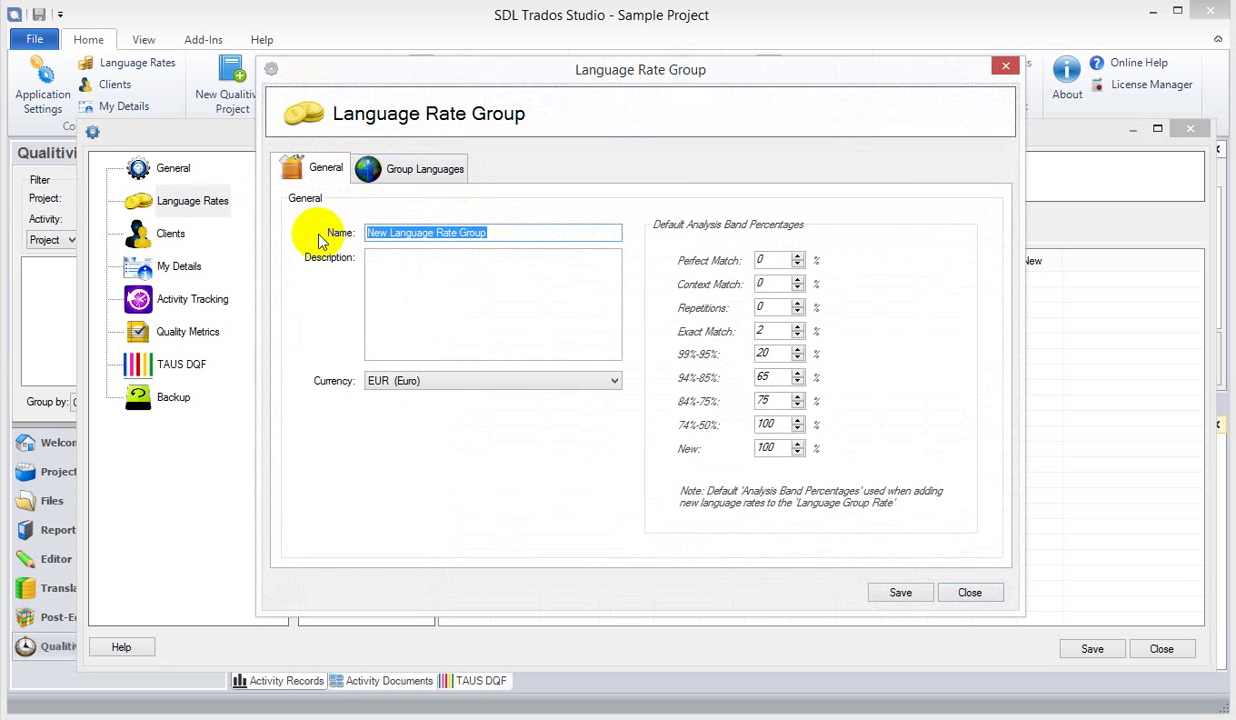
type("St")
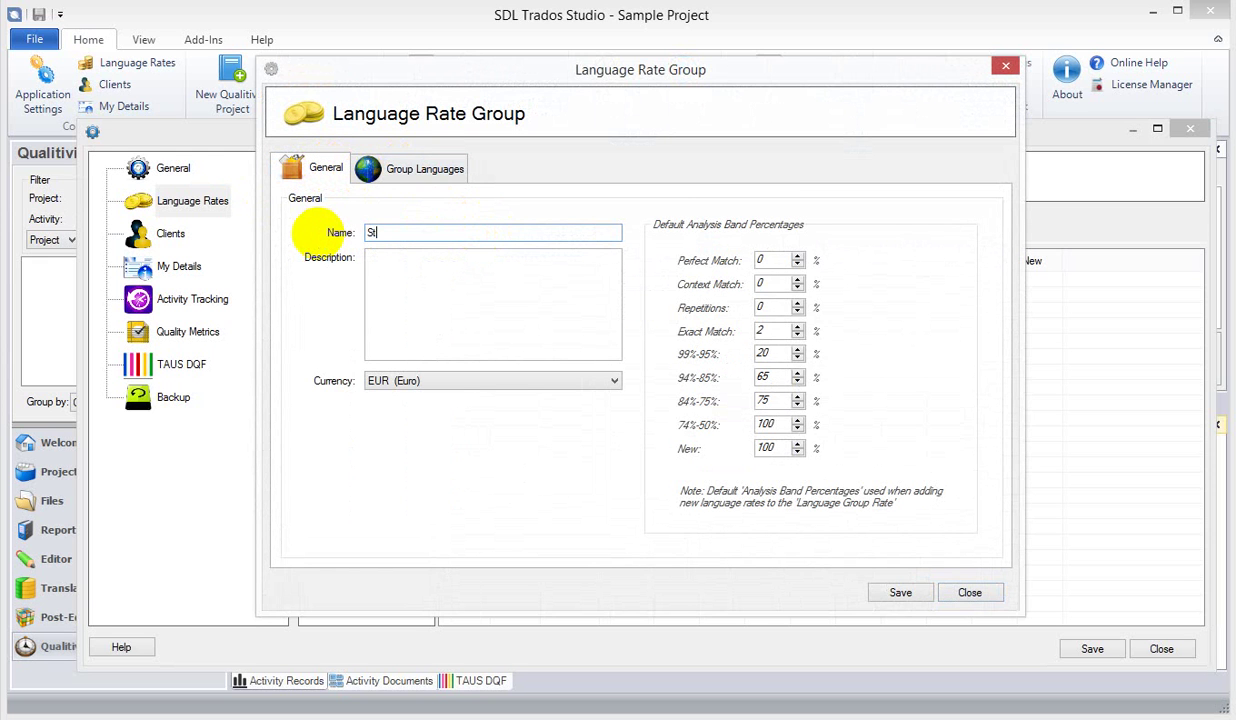
type("andard EUR")
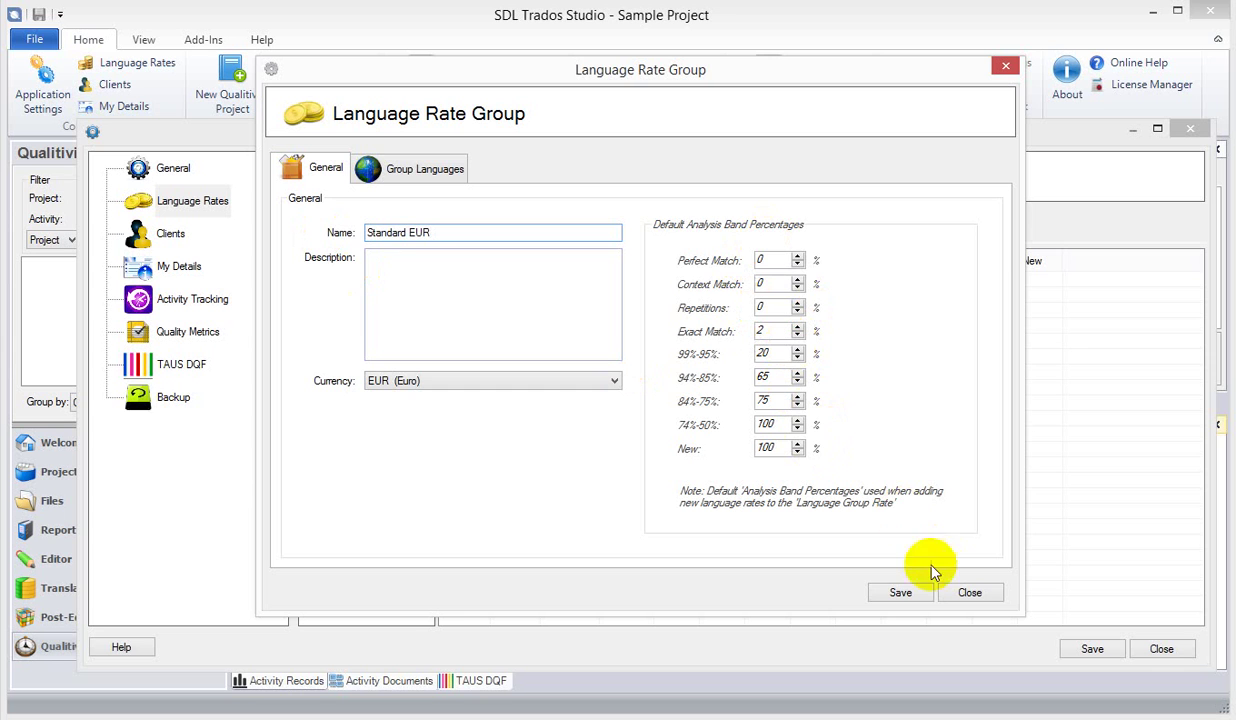
- Check the group's en-US source and de-DE, es-ES targets, then save Standard EUR
left_click(372, 170)
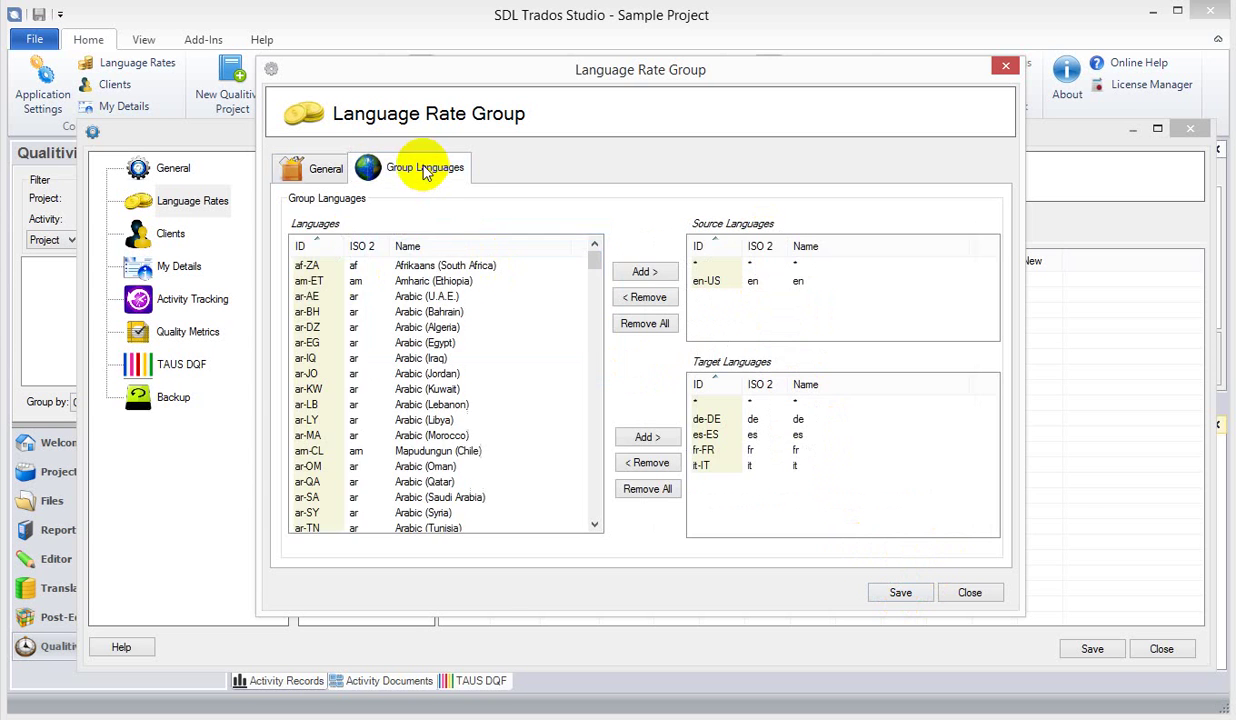
left_click(300, 168)
left_click(400, 170)
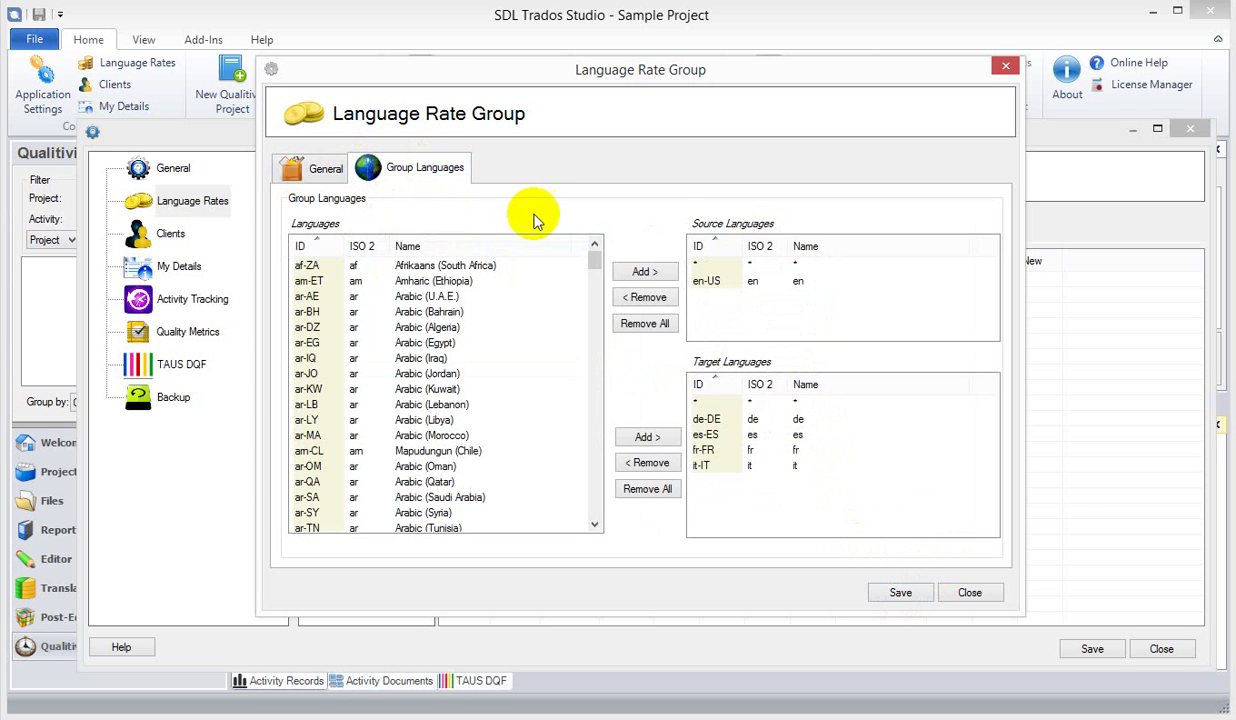
left_click(706, 265)
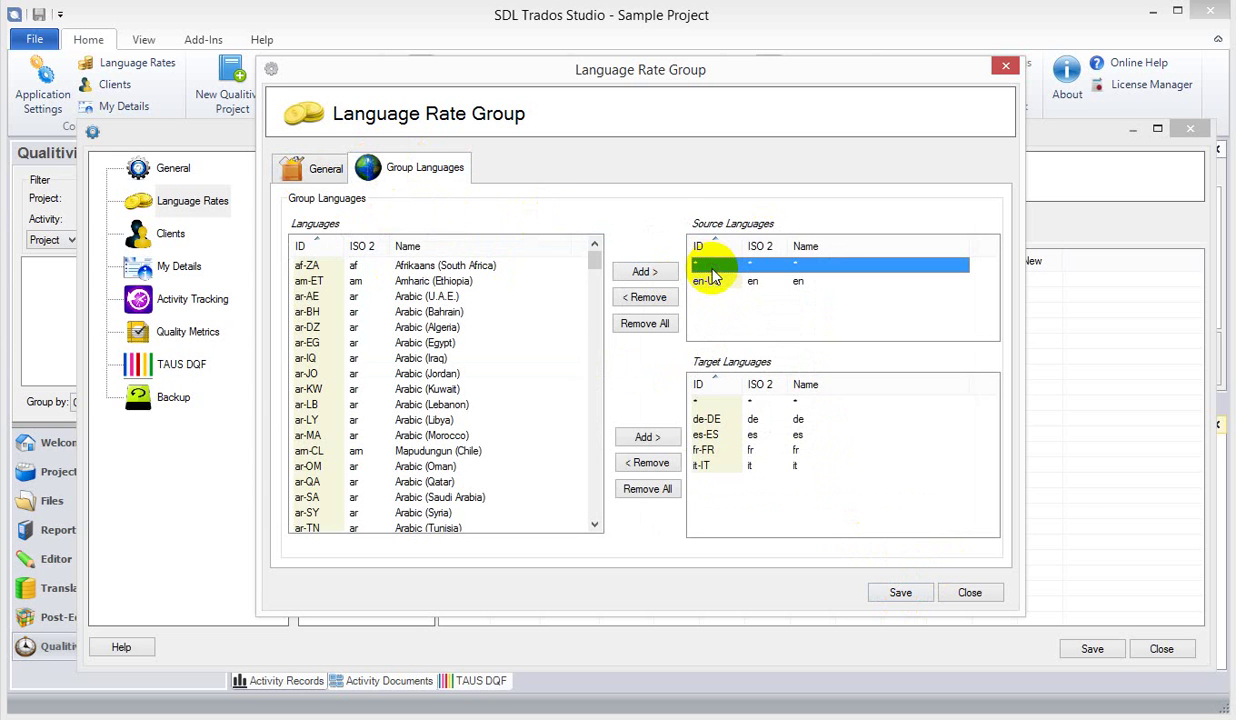
left_click(750, 402)
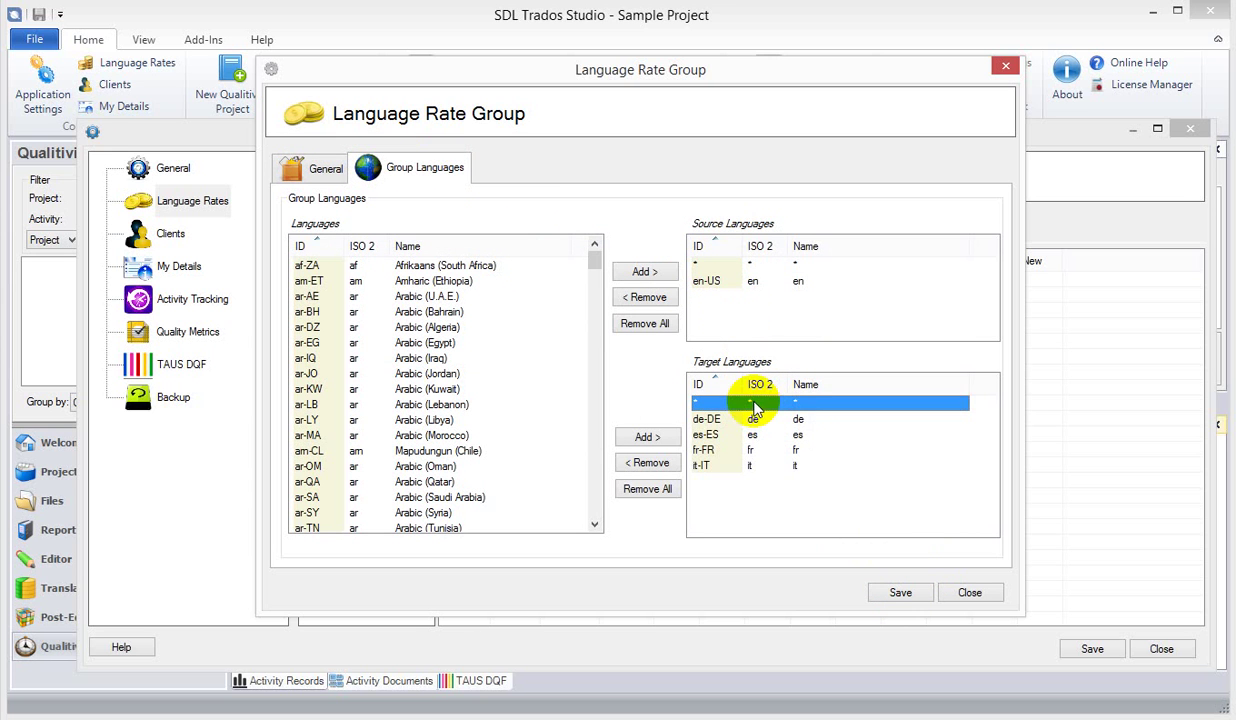
left_click(722, 284)
left_click(712, 418)
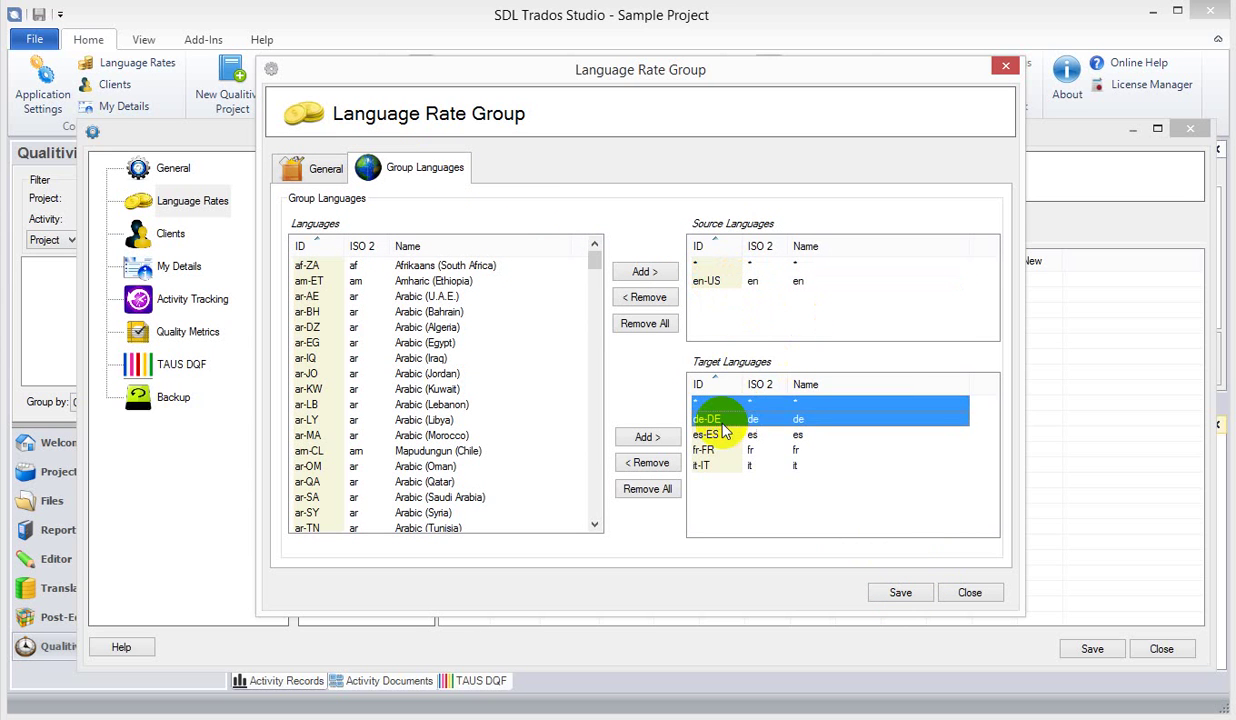
left_click(712, 283)
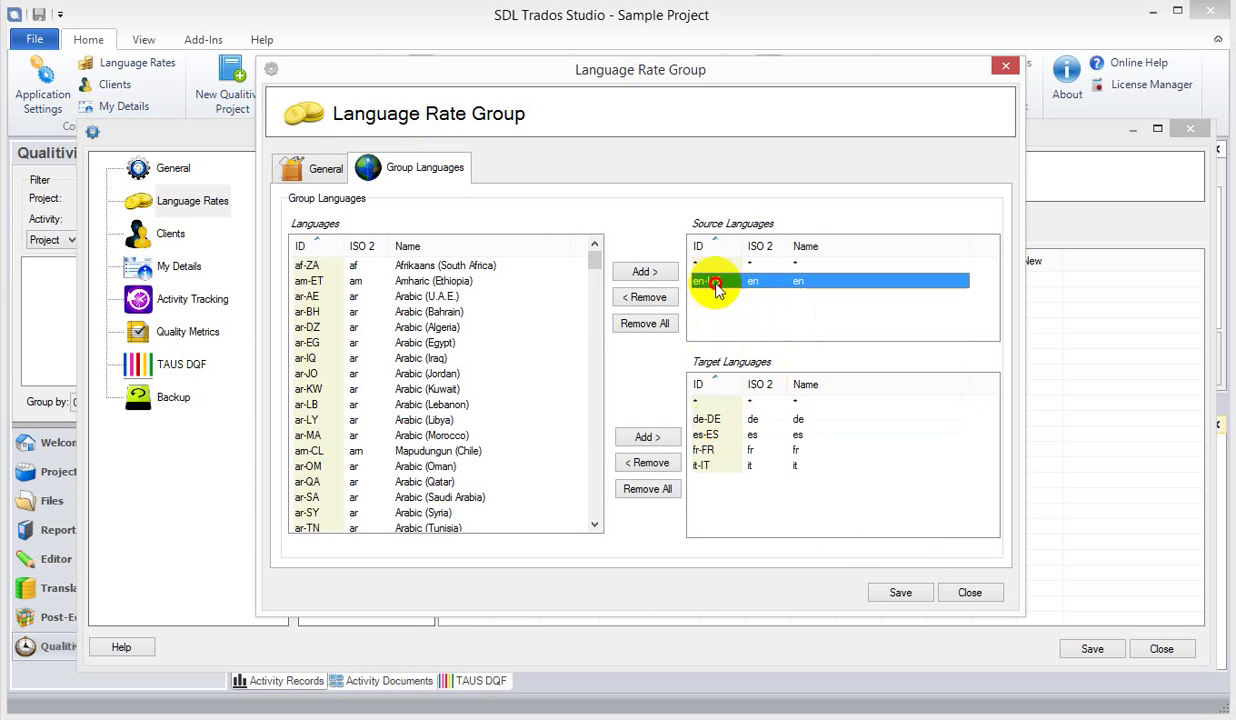
left_click(712, 435)
left_click(901, 592)
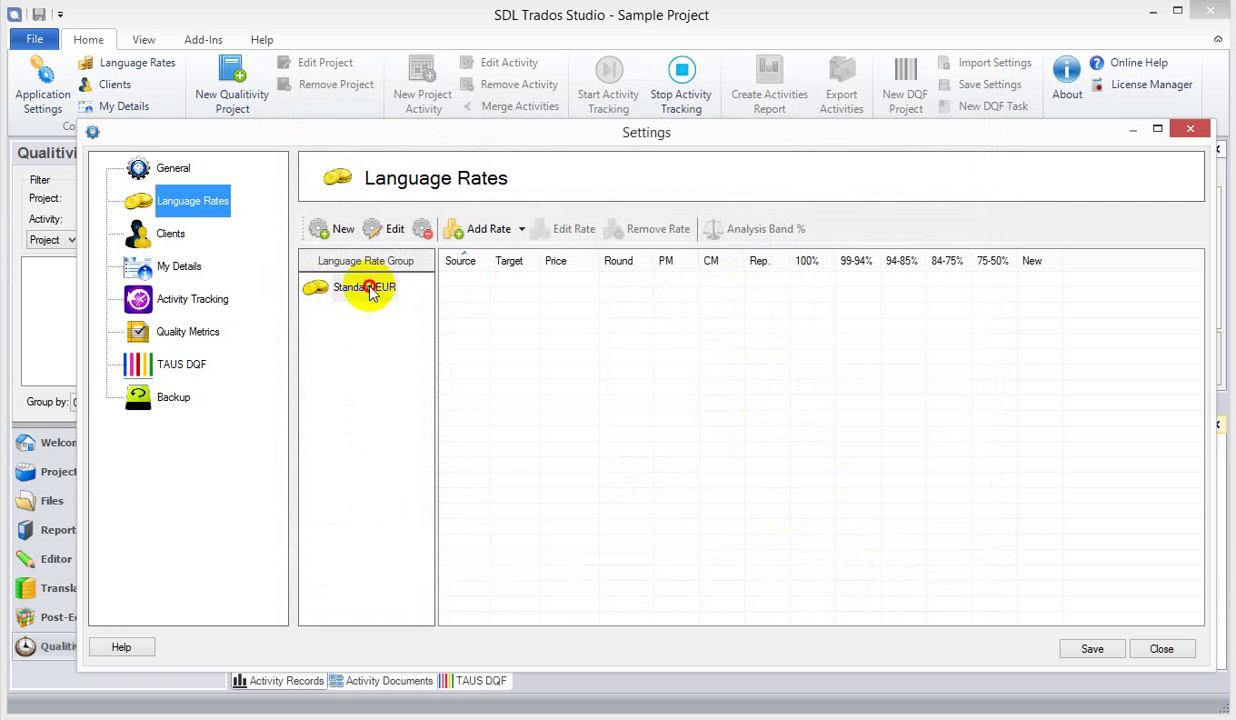
left_click(362, 287)
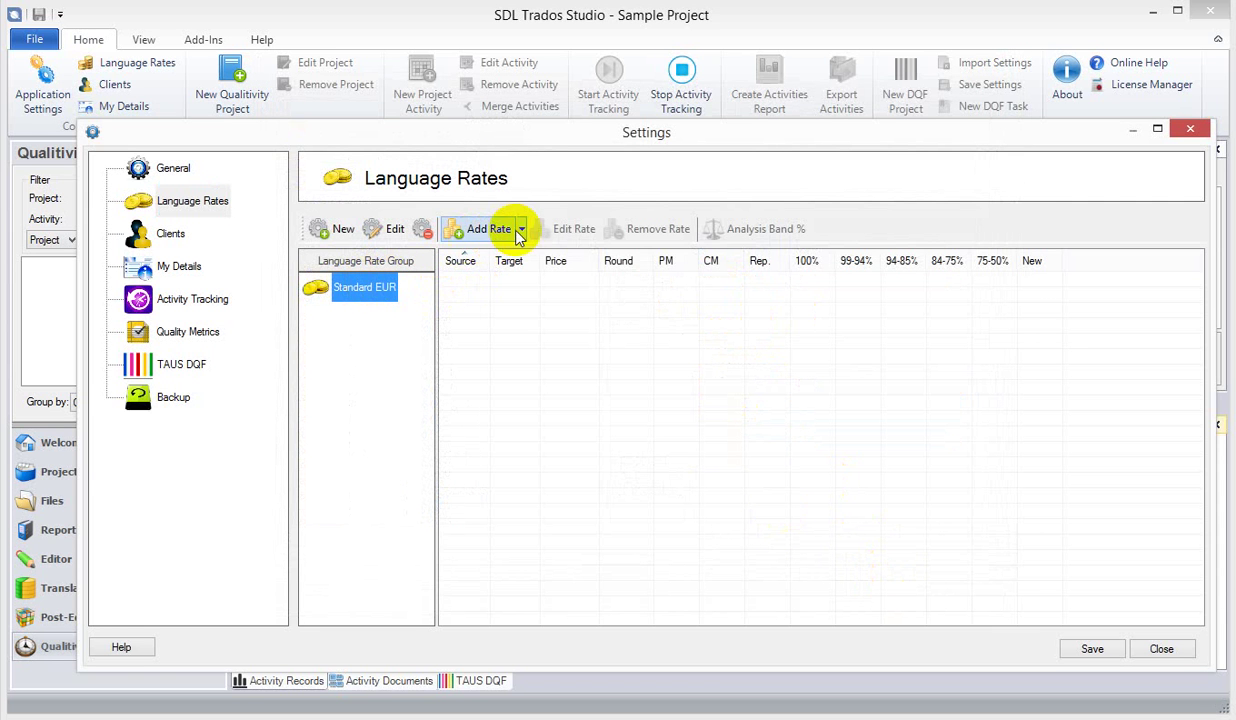
- Add an en-US to it-IT rate of 0.150 so the band rates fill in
left_click(478, 231)
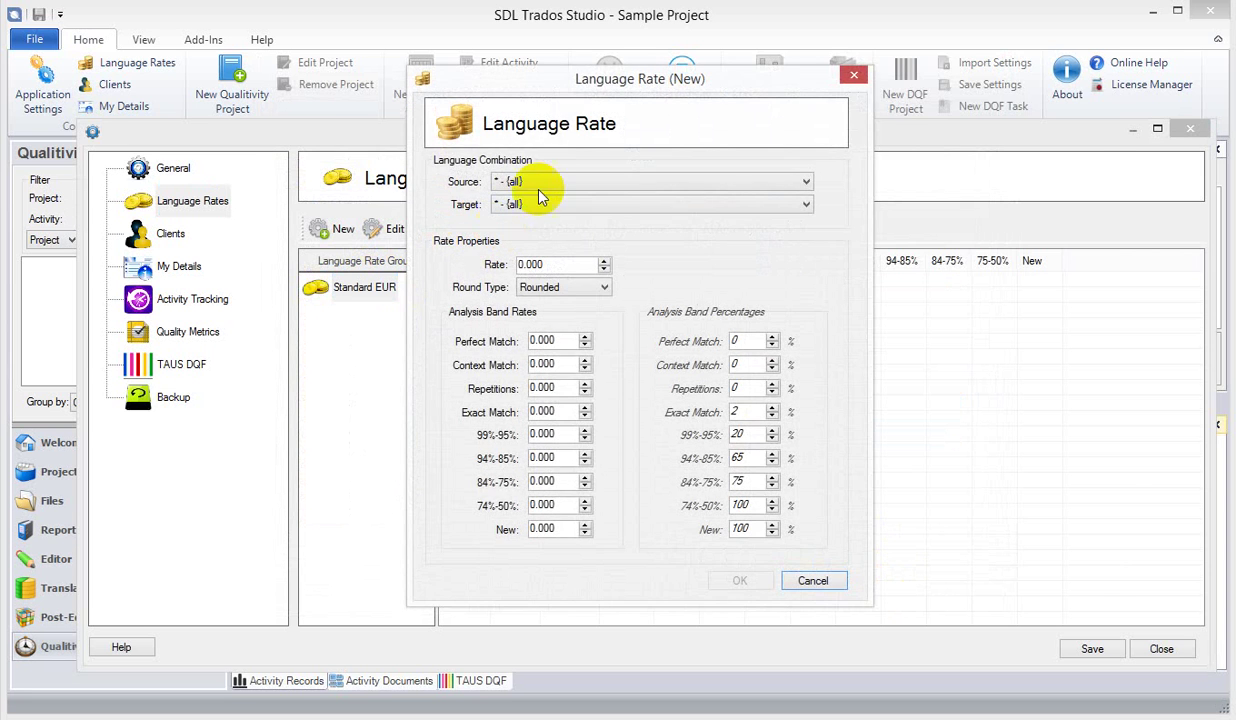
left_click_drag(588, 84, 838, 73)
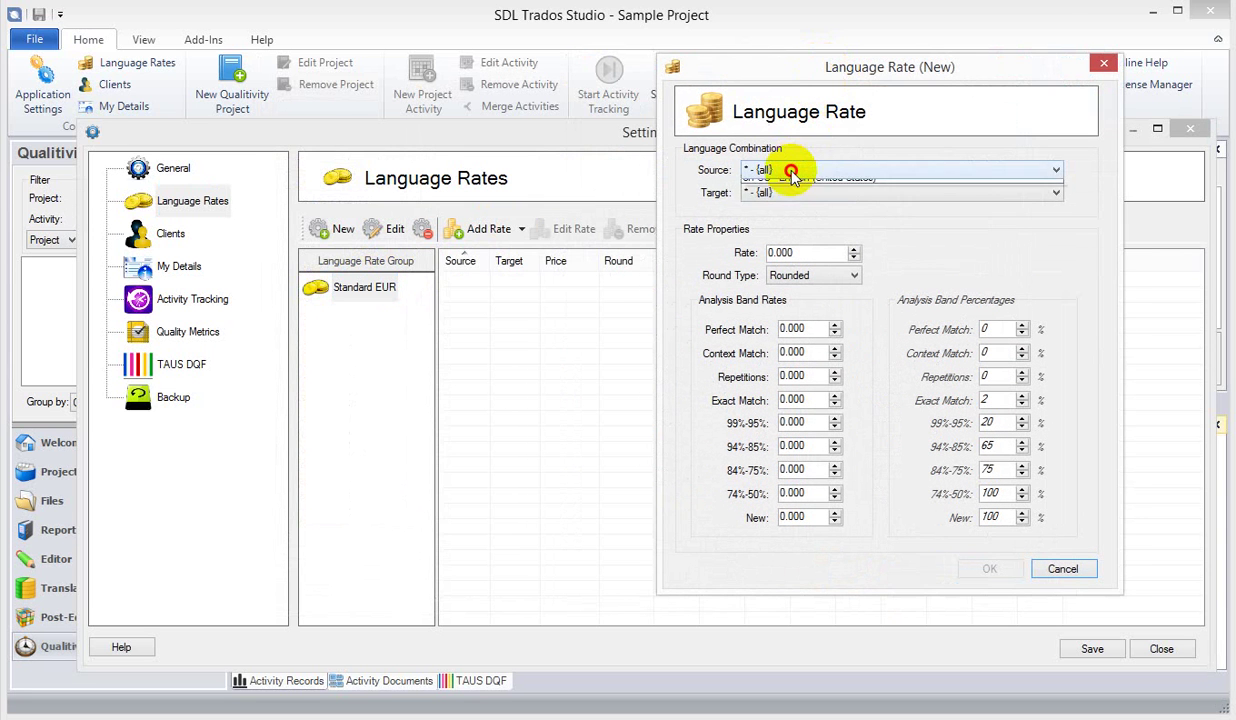
left_click(760, 191)
left_click(785, 193)
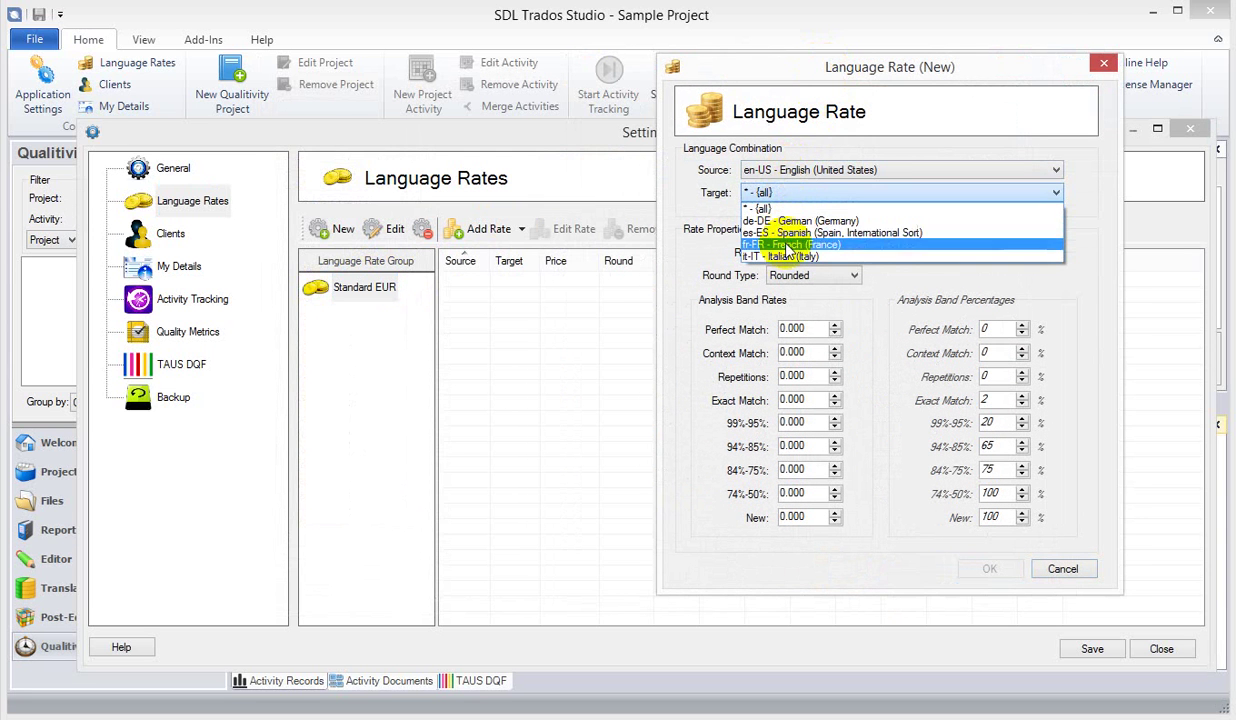
left_click(785, 257)
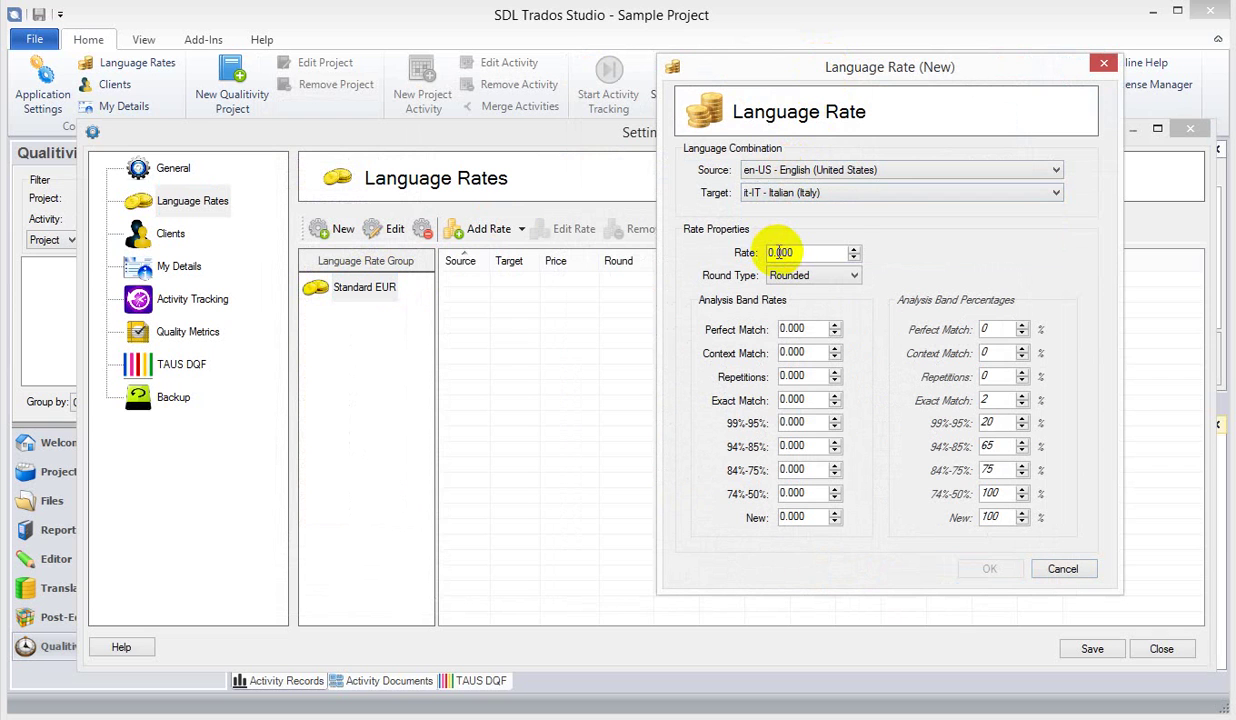
left_click_drag(778, 252, 843, 251)
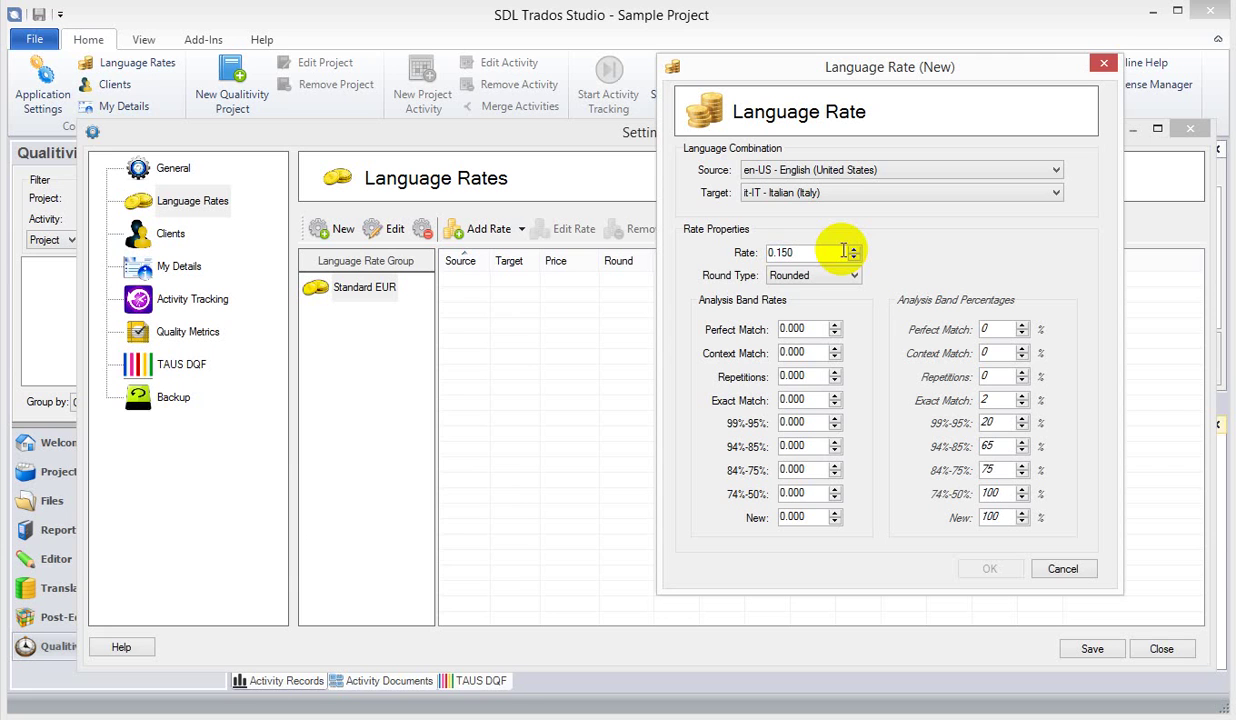
key("Tab")
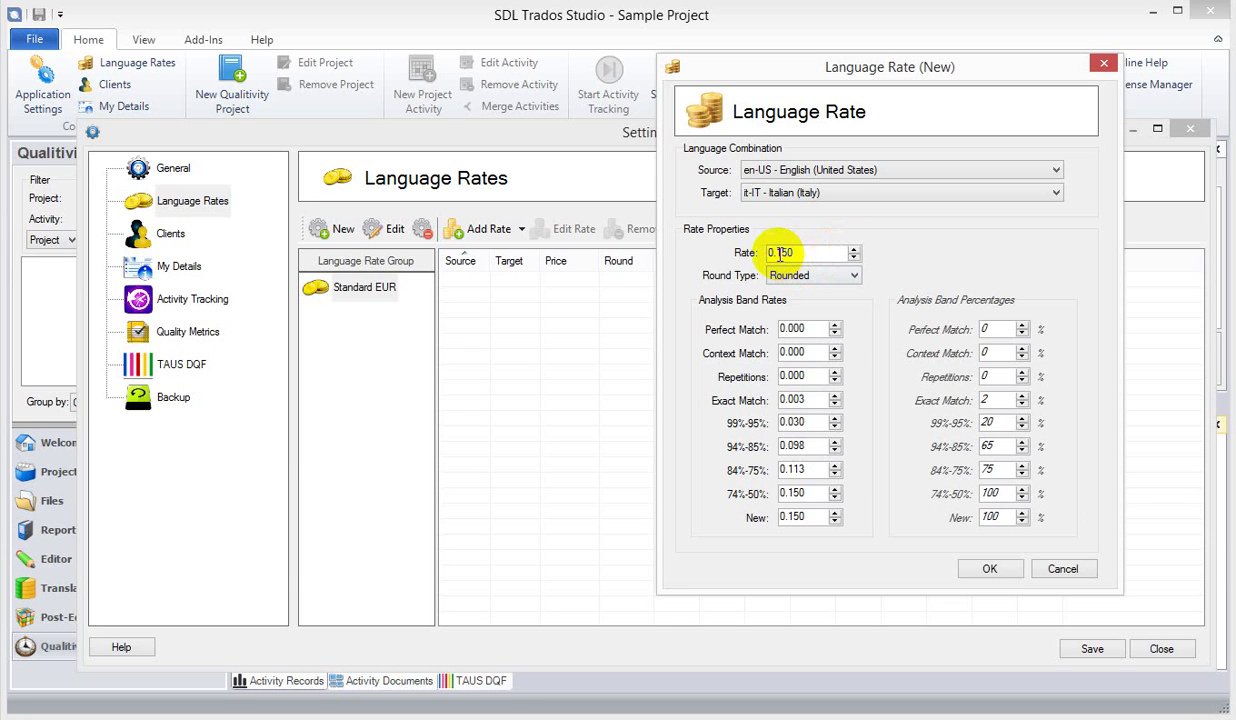
- Review the Exact Match (2%, 0.003) and 99%-95% (20%, 0.030) band rates
double_click(780, 253)
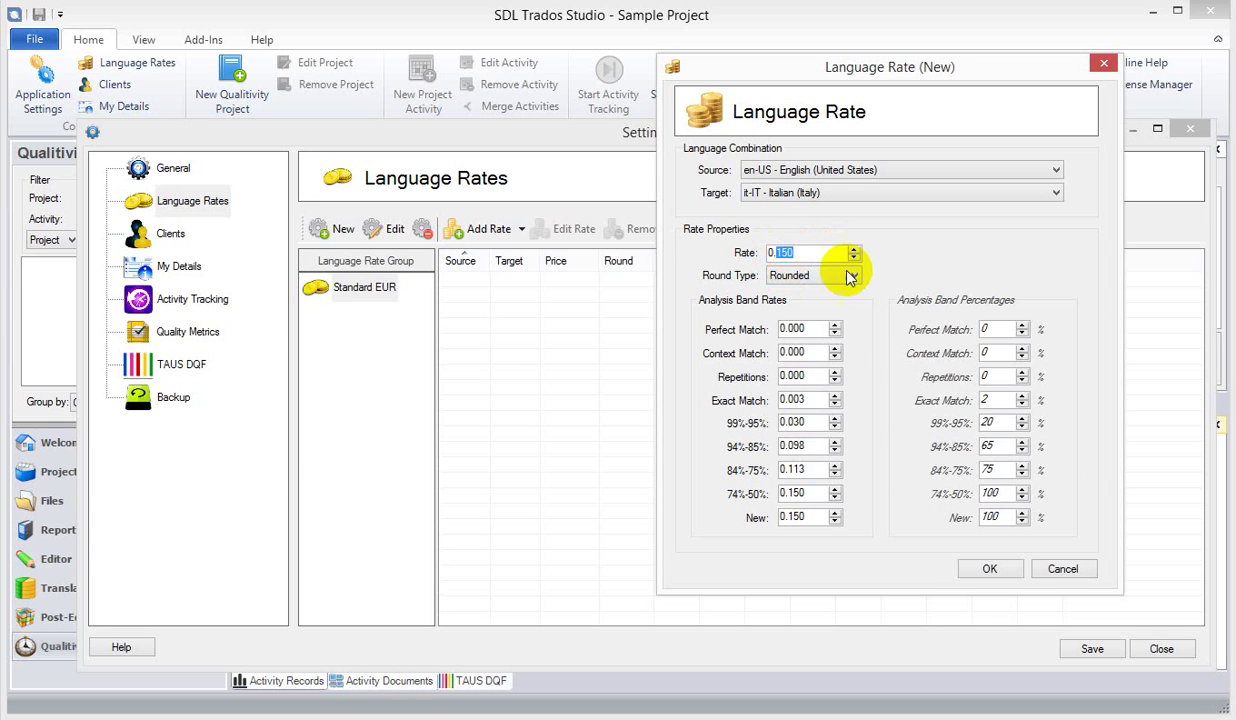
left_click(795, 253)
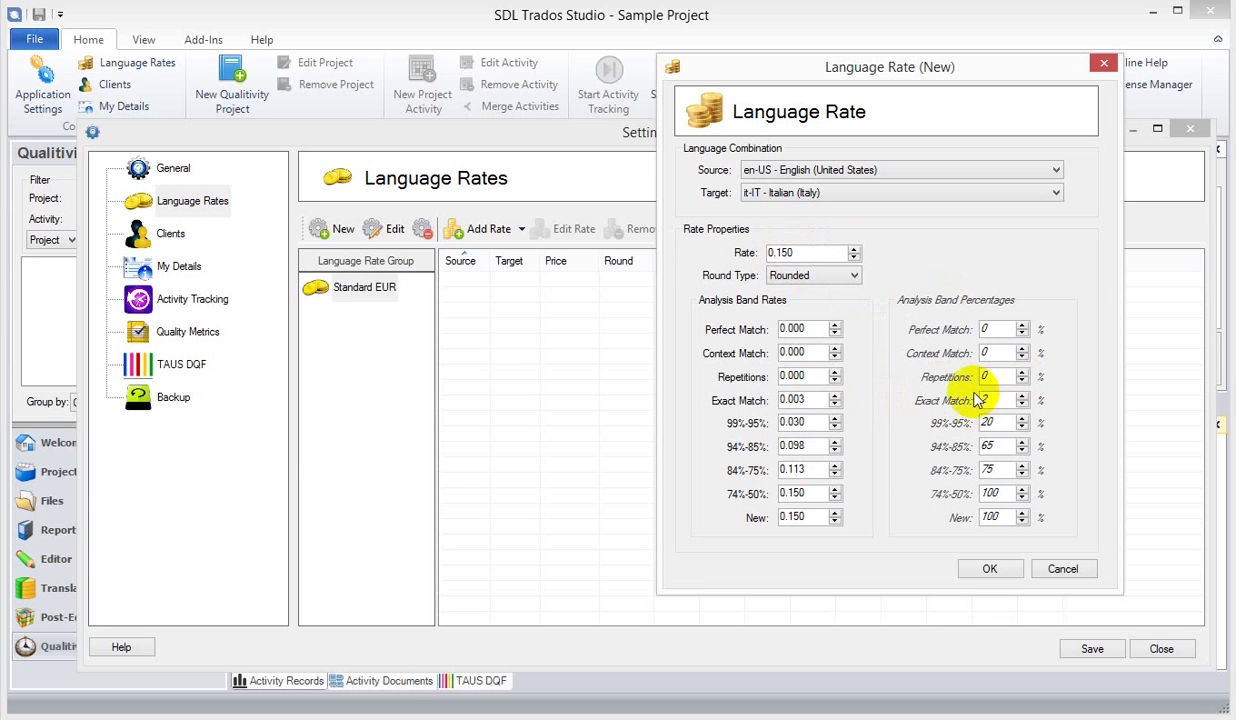
left_click(984, 400)
double_click(987, 399)
left_click_drag(809, 399, 773, 401)
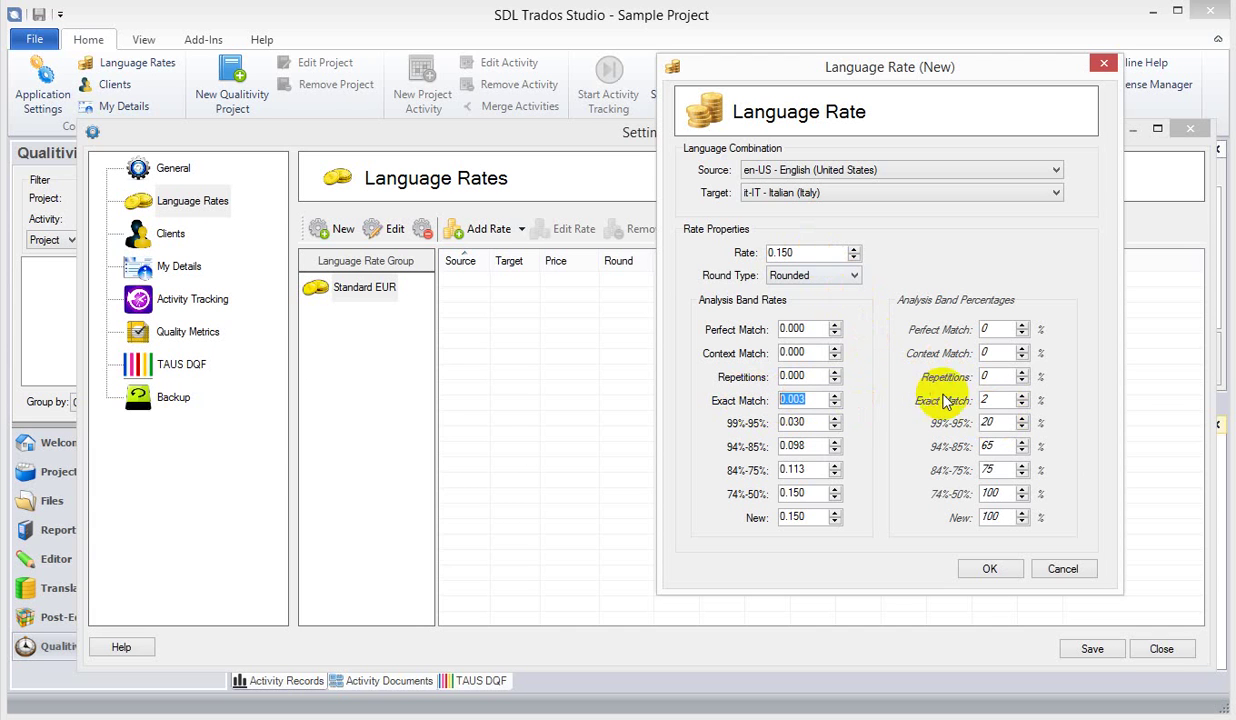
double_click(782, 255)
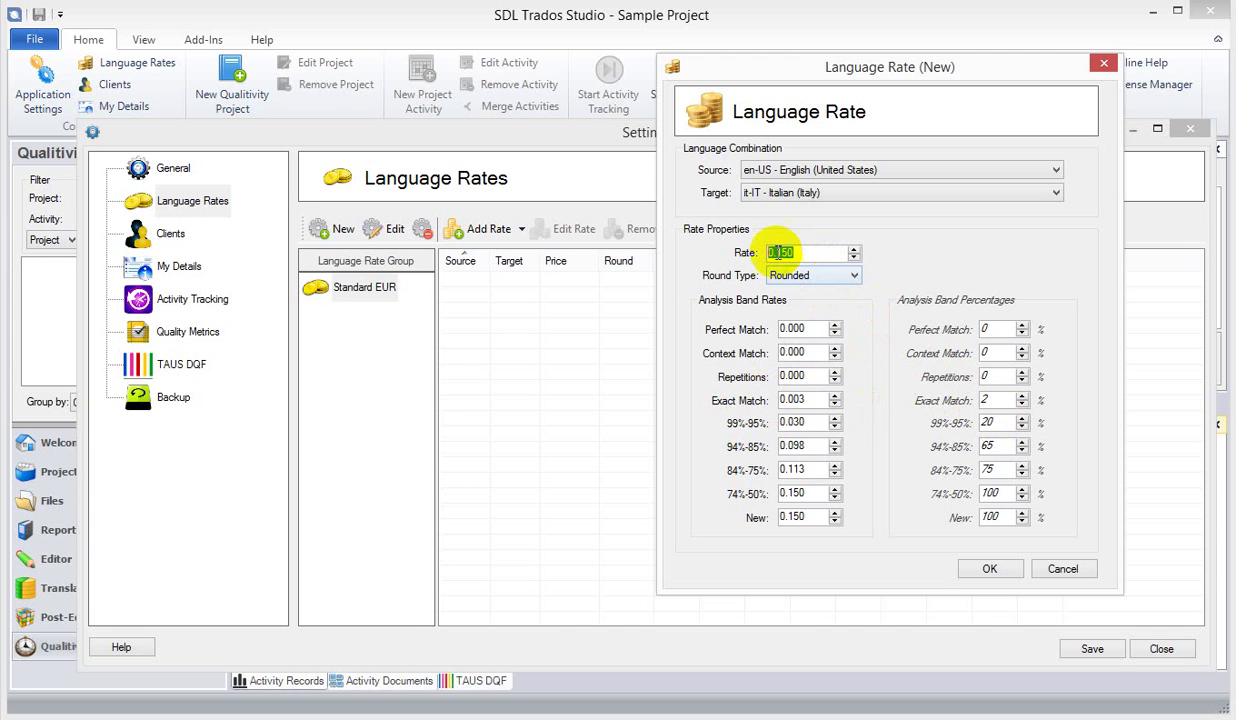
double_click(985, 423)
double_click(780, 423)
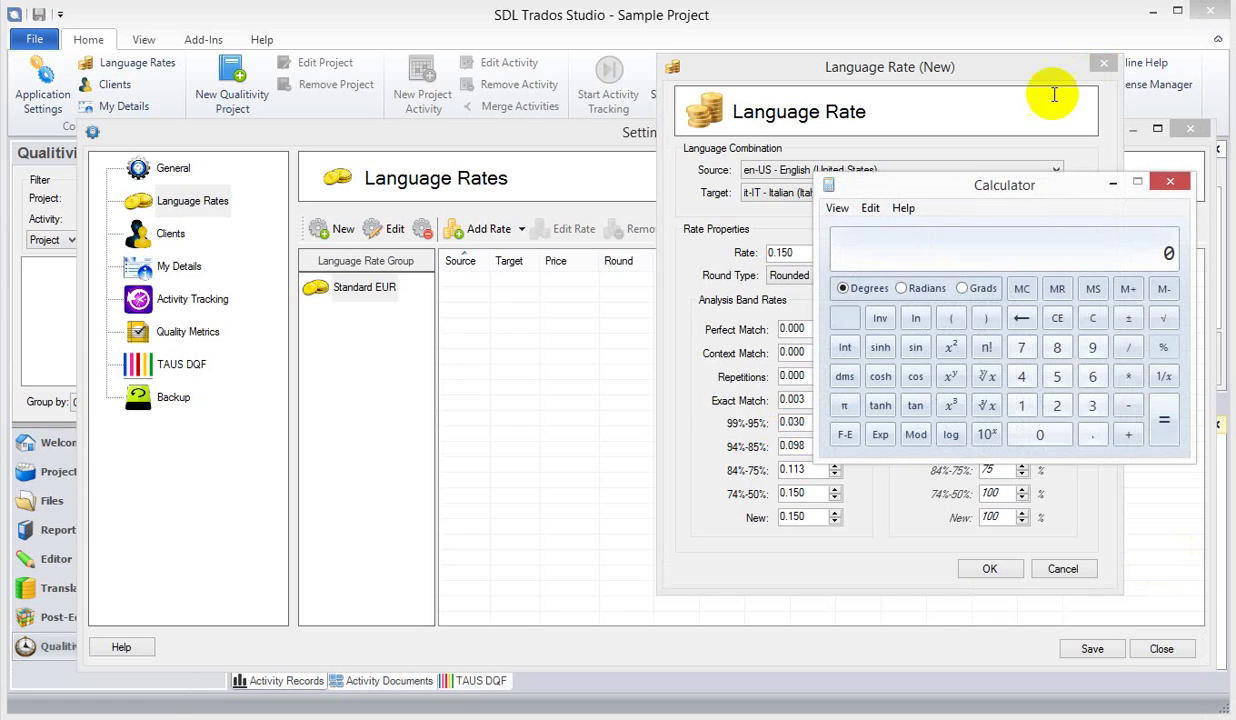
- In Calculator, multiply 0.150 by 0.03
left_click_drag(1031, 186, 512, 216)
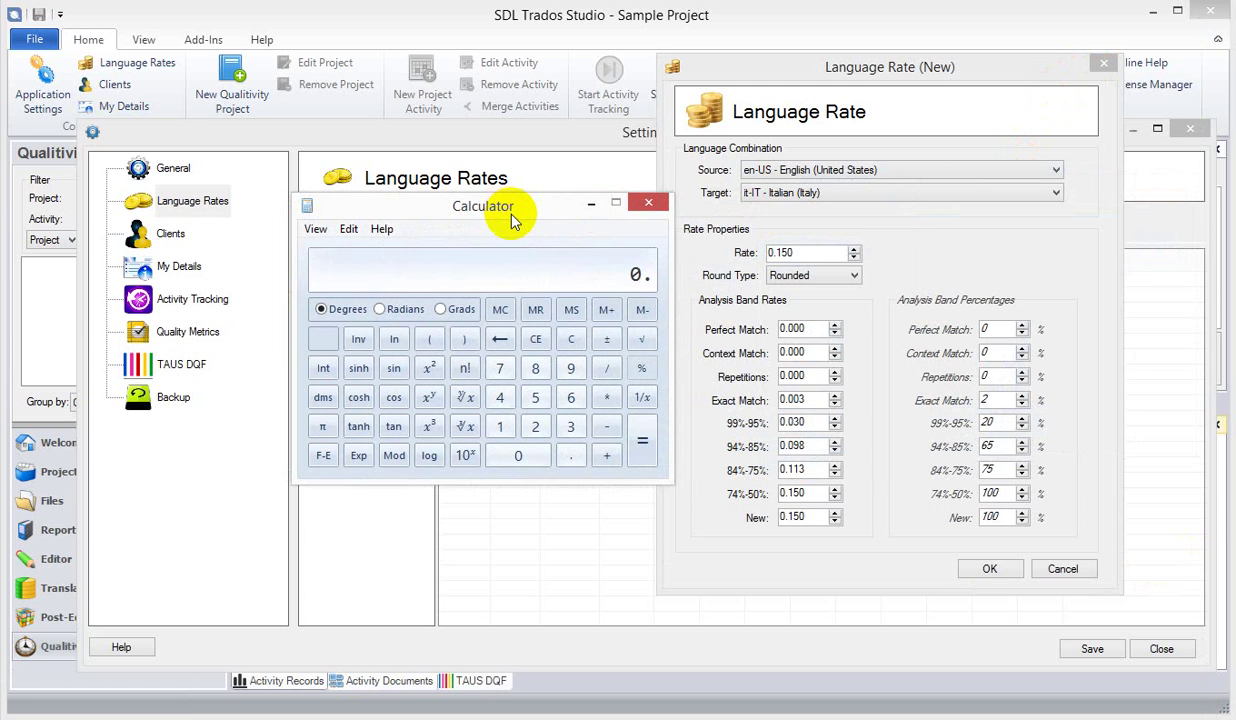
type("0.150")
key("asterisk")
type("0.03")
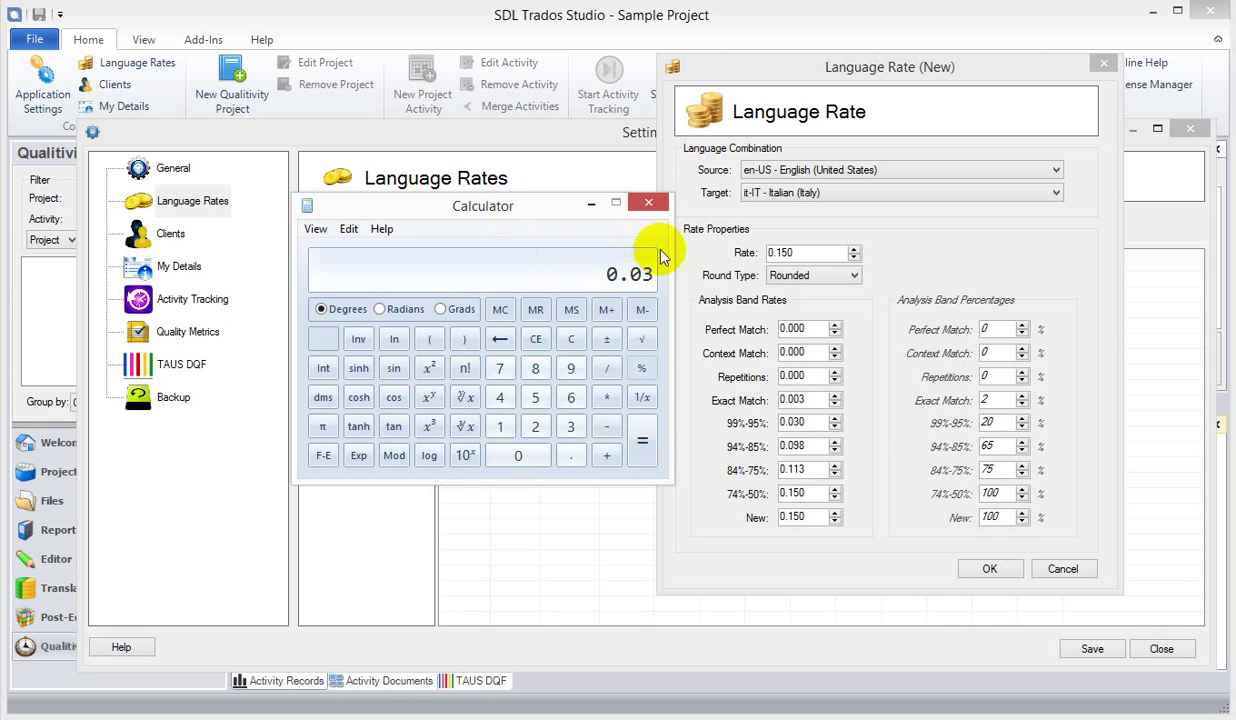
- Compare the 99%-95% (0.030) and 94%-85% (65%, 0.098) band rates against Calculator
left_click_drag(815, 400, 793, 400)
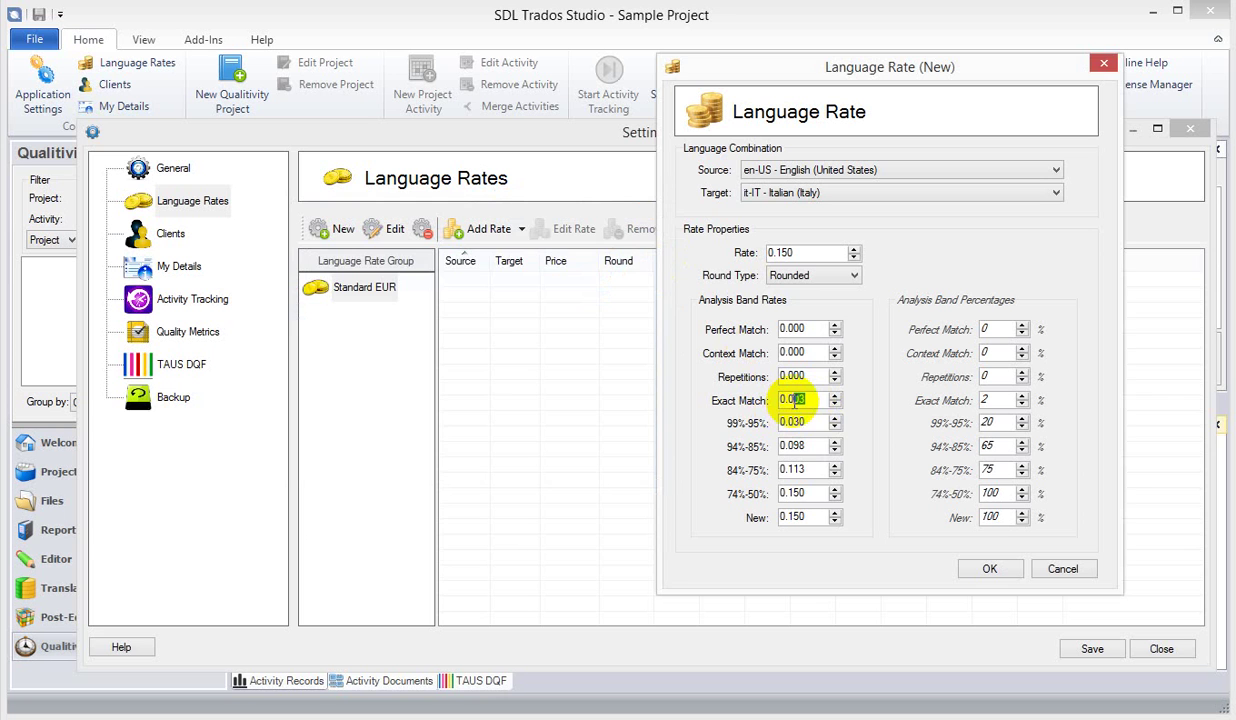
key("alt+Tab")
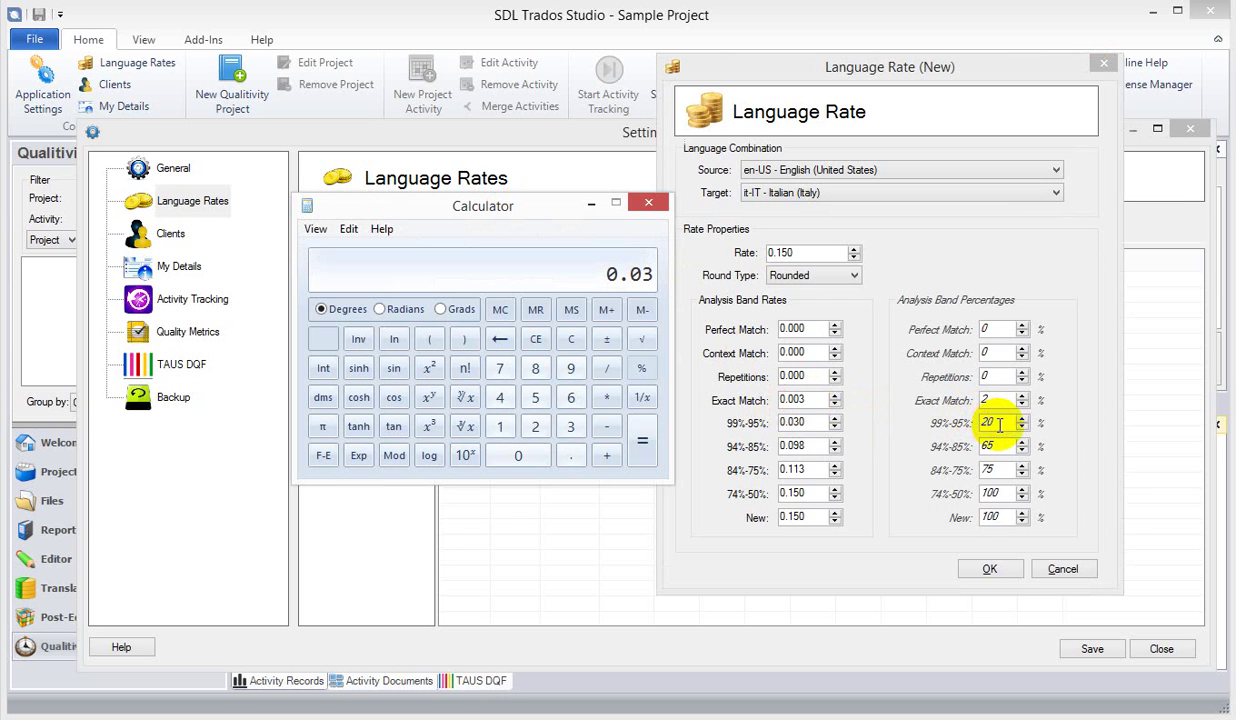
left_click(830, 421)
left_click_drag(830, 421, 768, 421)
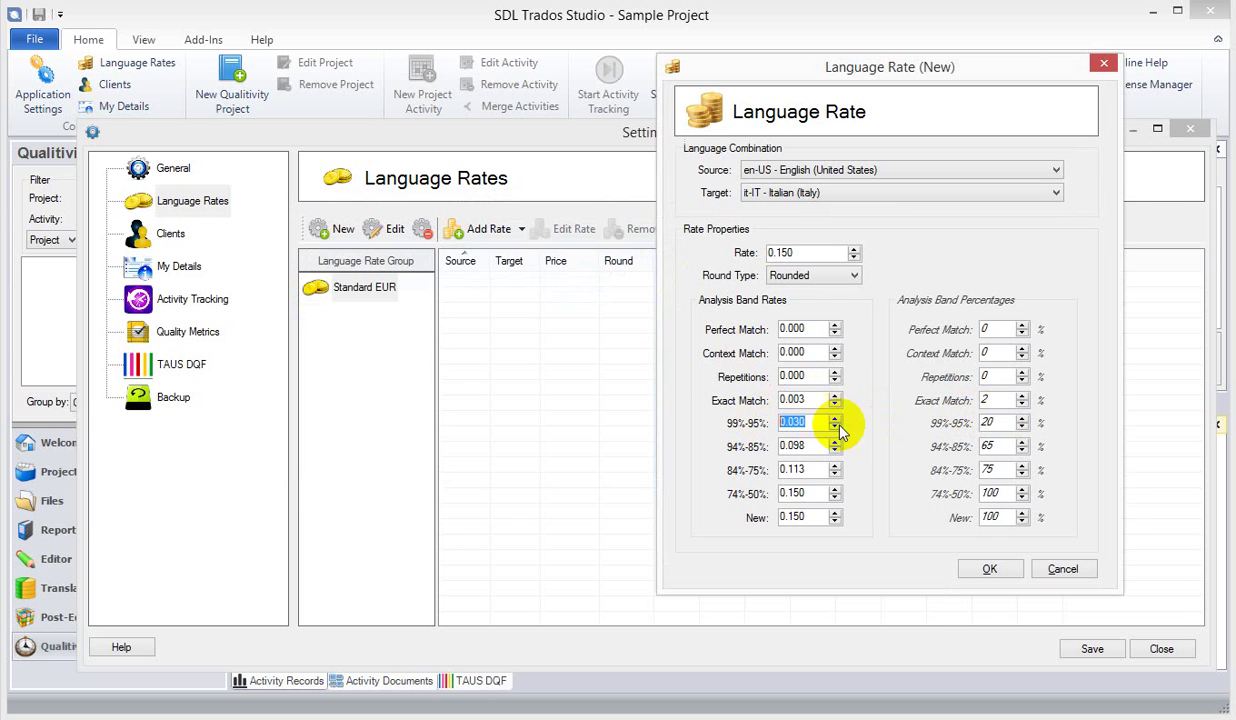
key("alt+Tab")
double_click(995, 447)
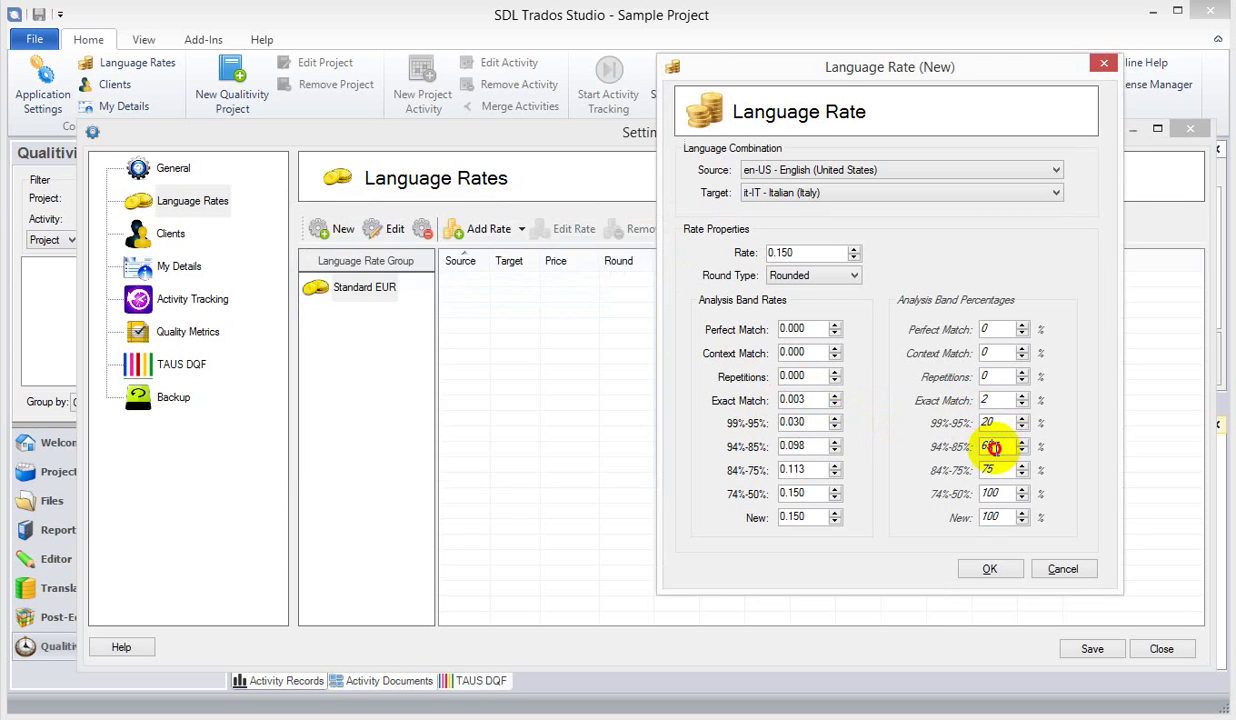
left_click(783, 253)
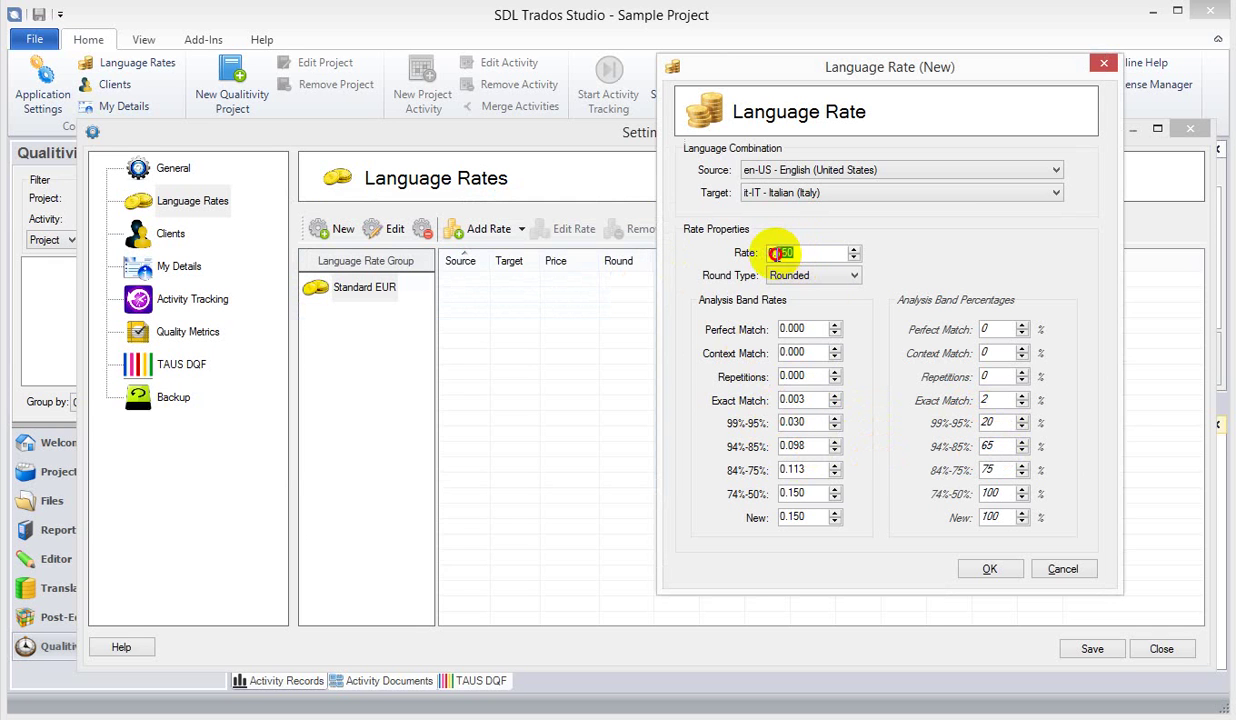
left_click_drag(806, 446, 783, 450)
key("alt+Tab")
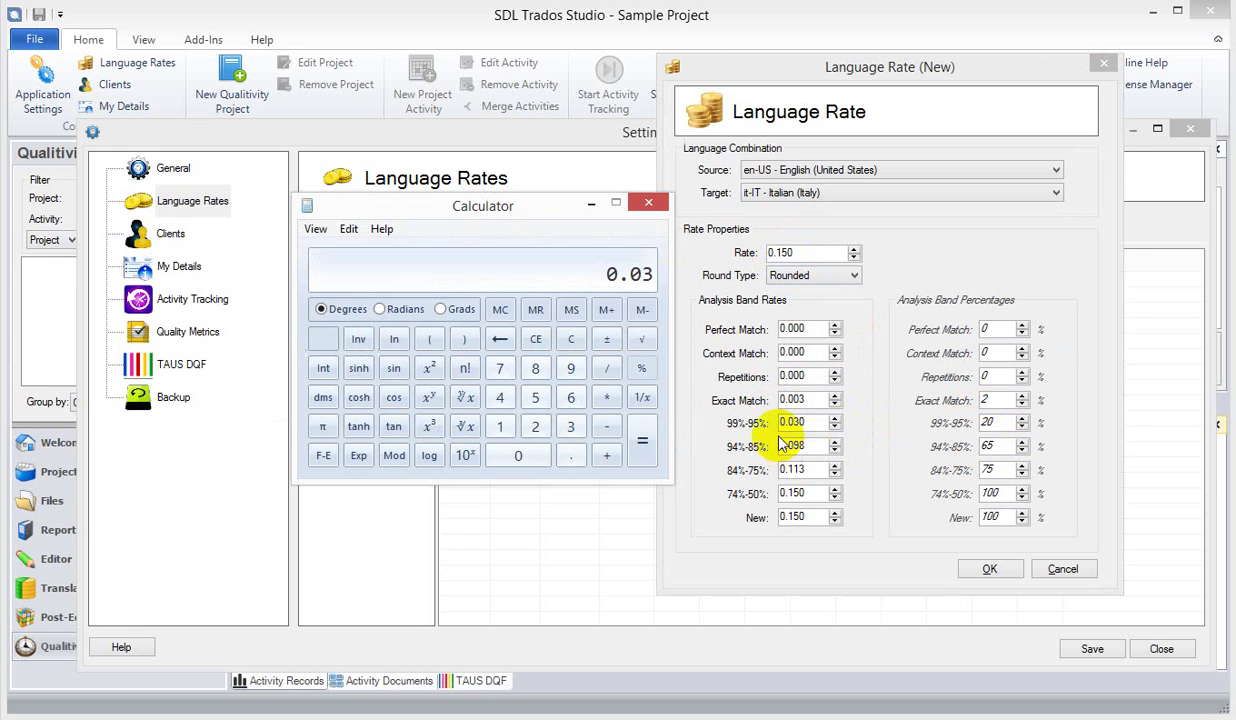
- Calculate 0.65 × 0.15 = 0.0975 and close Calculator
left_click(573, 342)
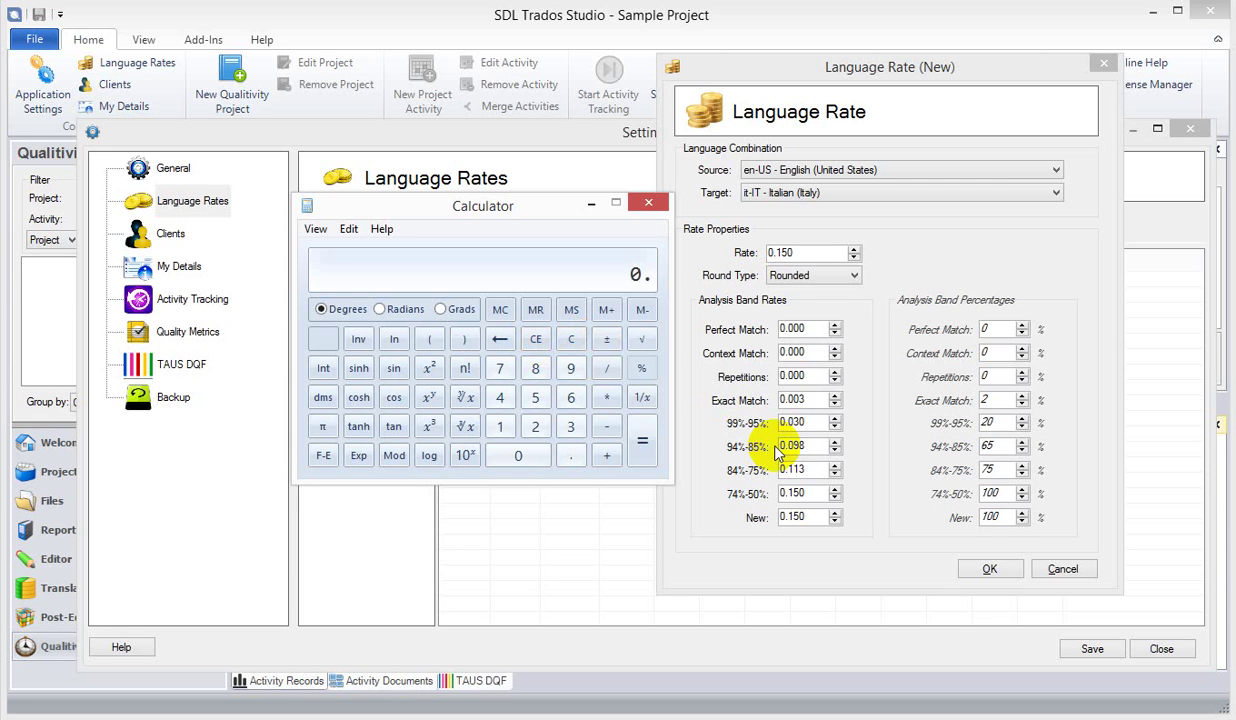
type(".65")
type("15")
key("Return")
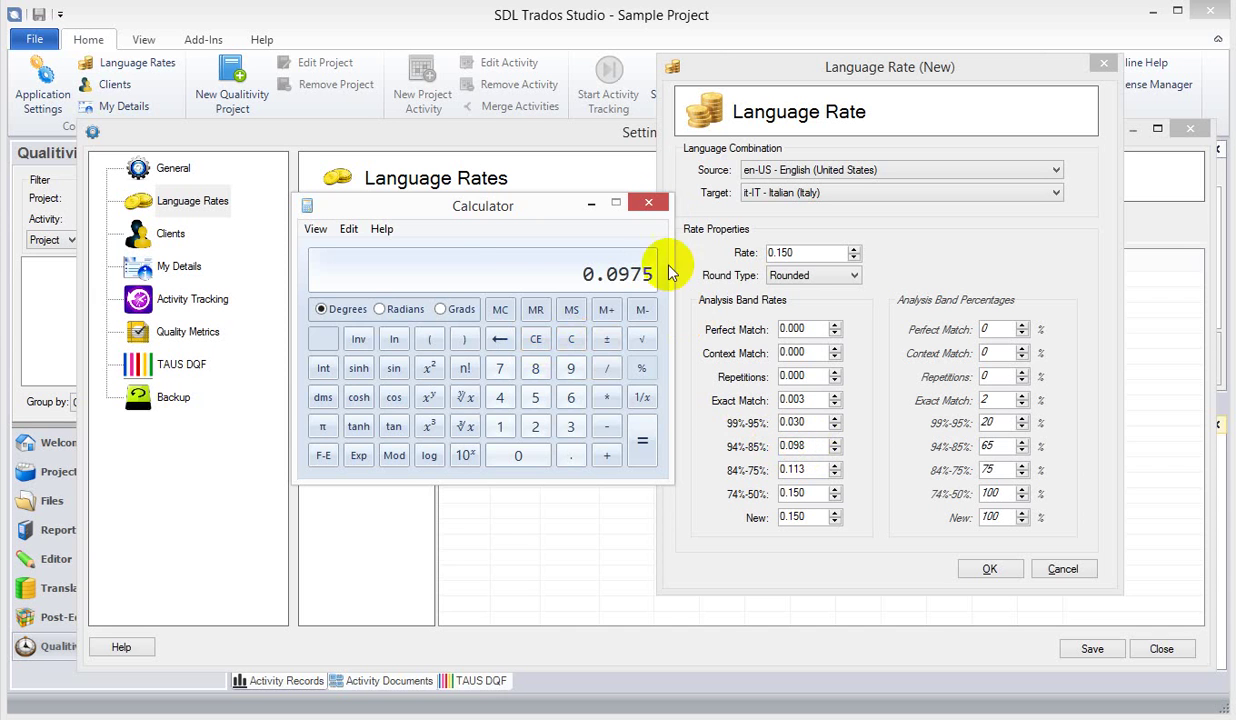
left_click(650, 204)
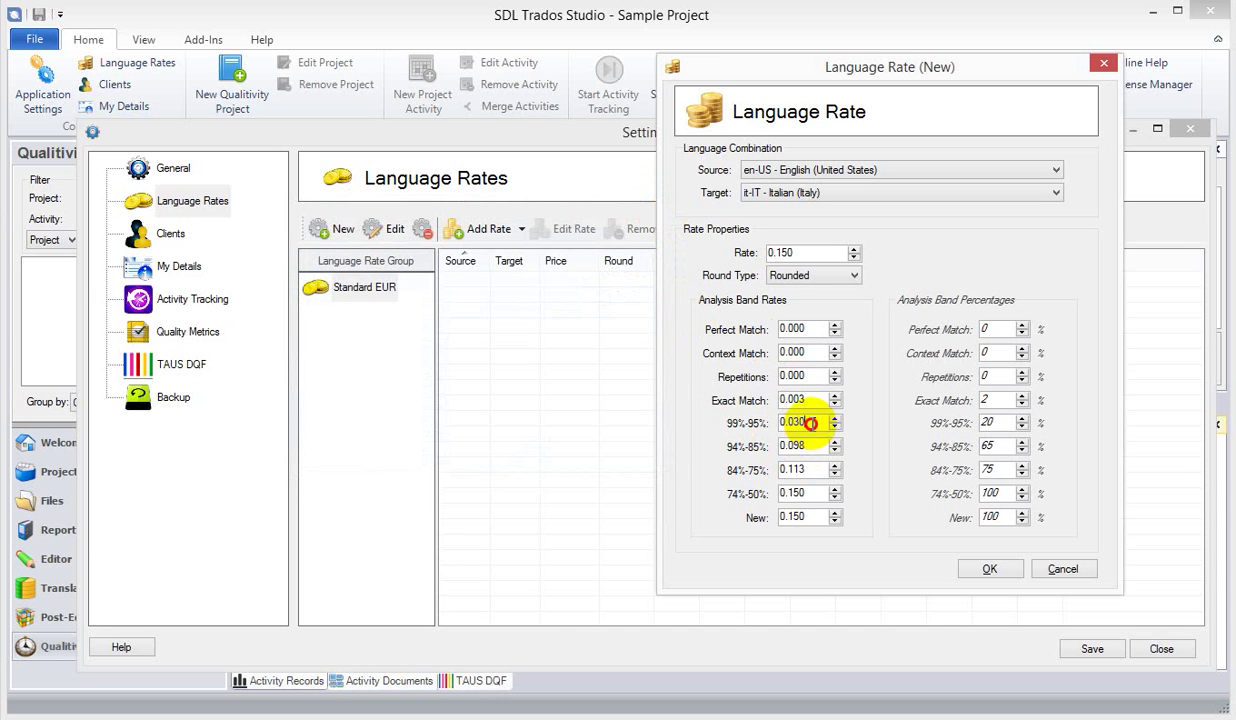
- Raise the 94%-85% band to 90%, giving 0.135 on the 0.150 base rate
left_click_drag(801, 422, 781, 446)
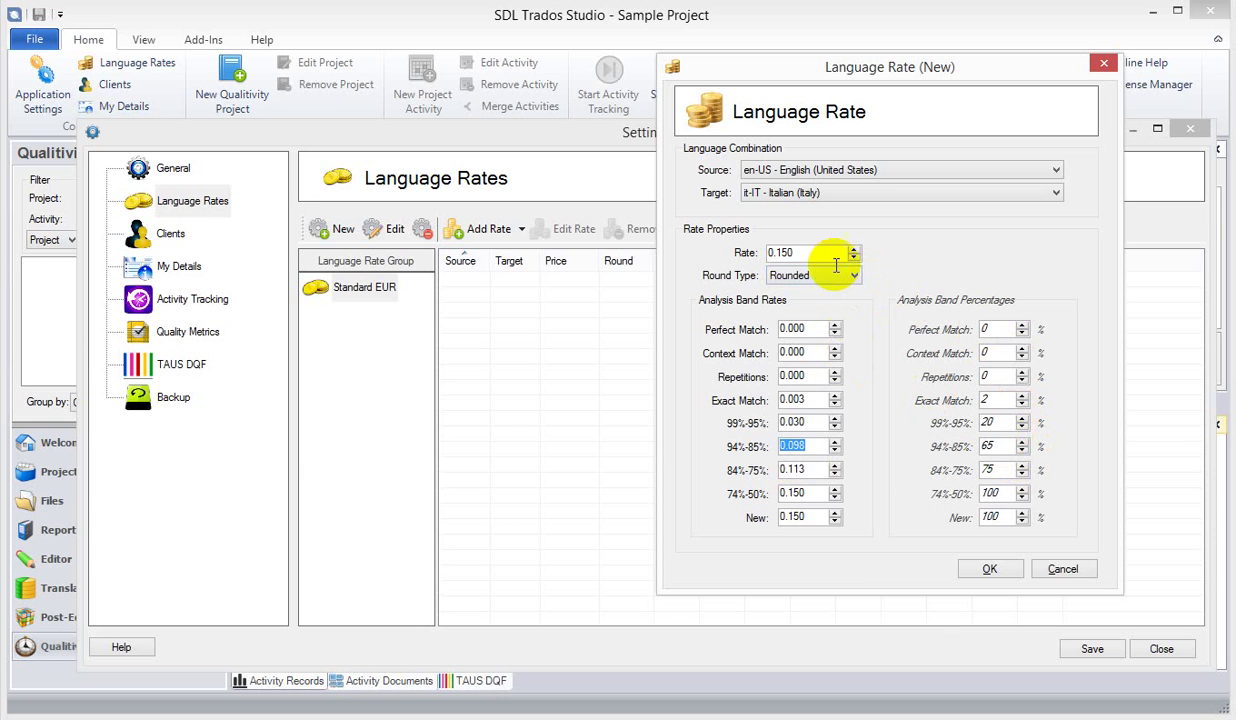
left_click_drag(818, 253, 780, 253)
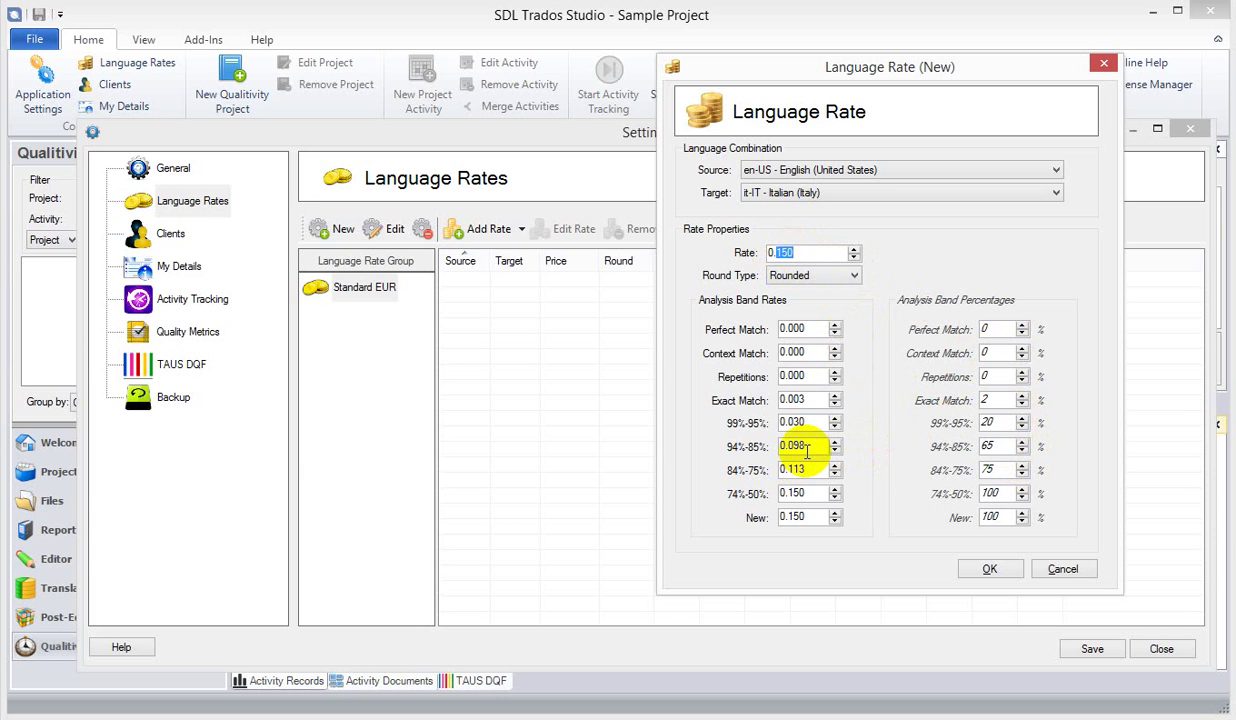
double_click(806, 450)
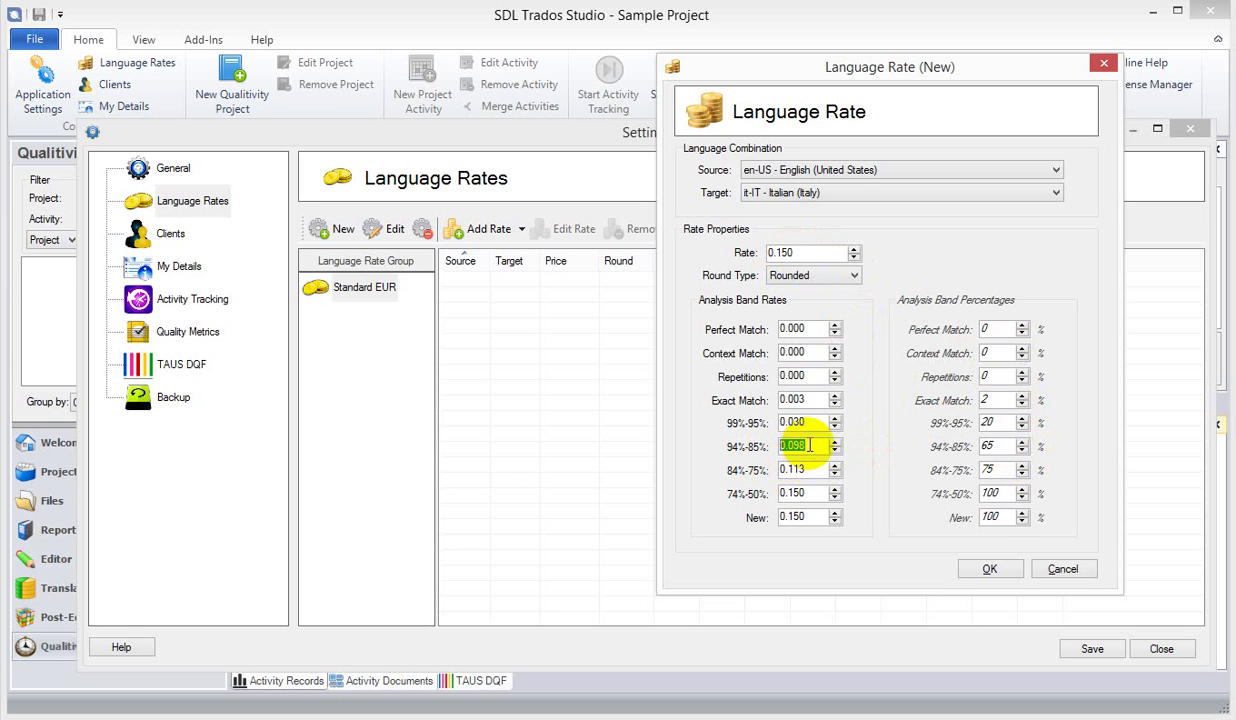
left_click(836, 444)
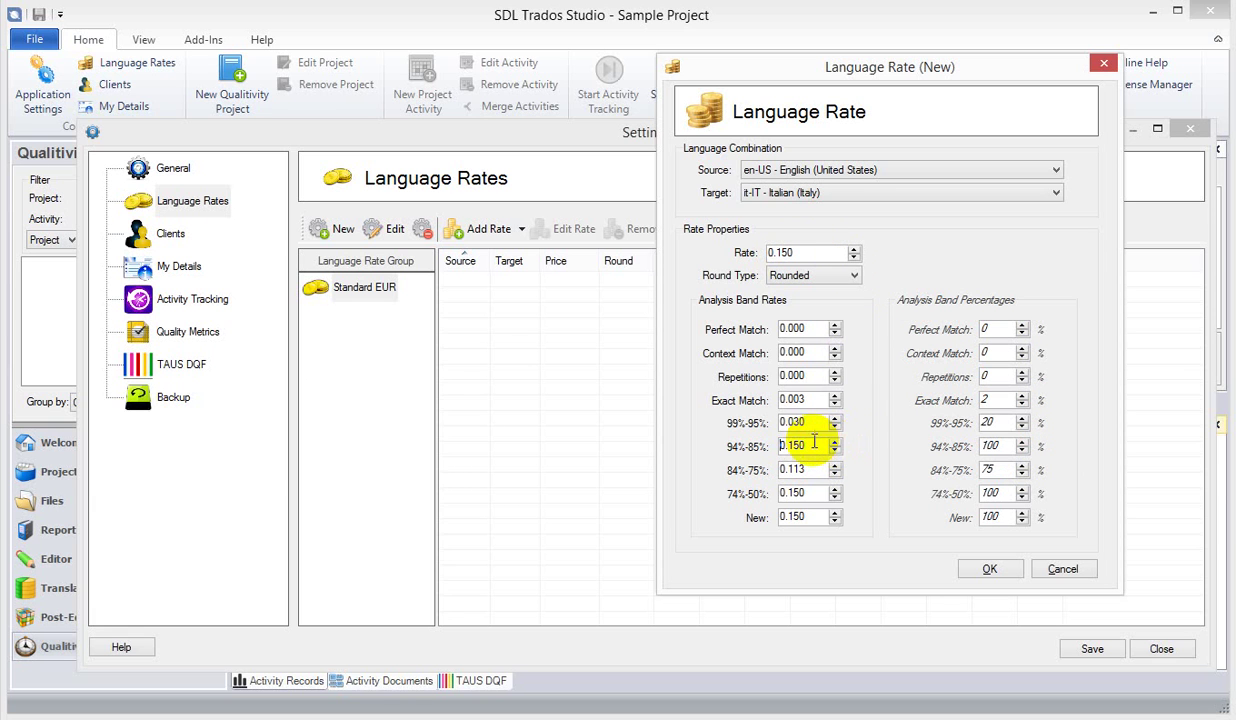
double_click(803, 442)
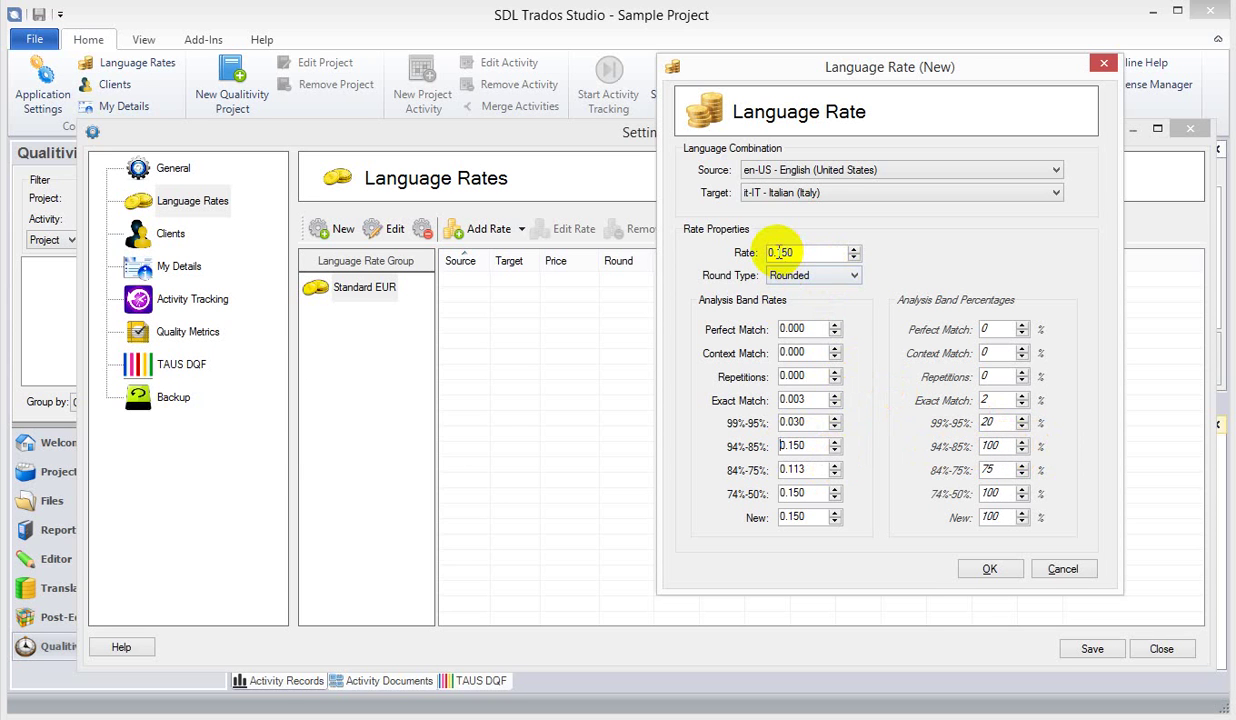
- Test how a changed base rate affects the bands, then save the en-US to it-IT rate
left_click_drag(780, 252, 866, 266)
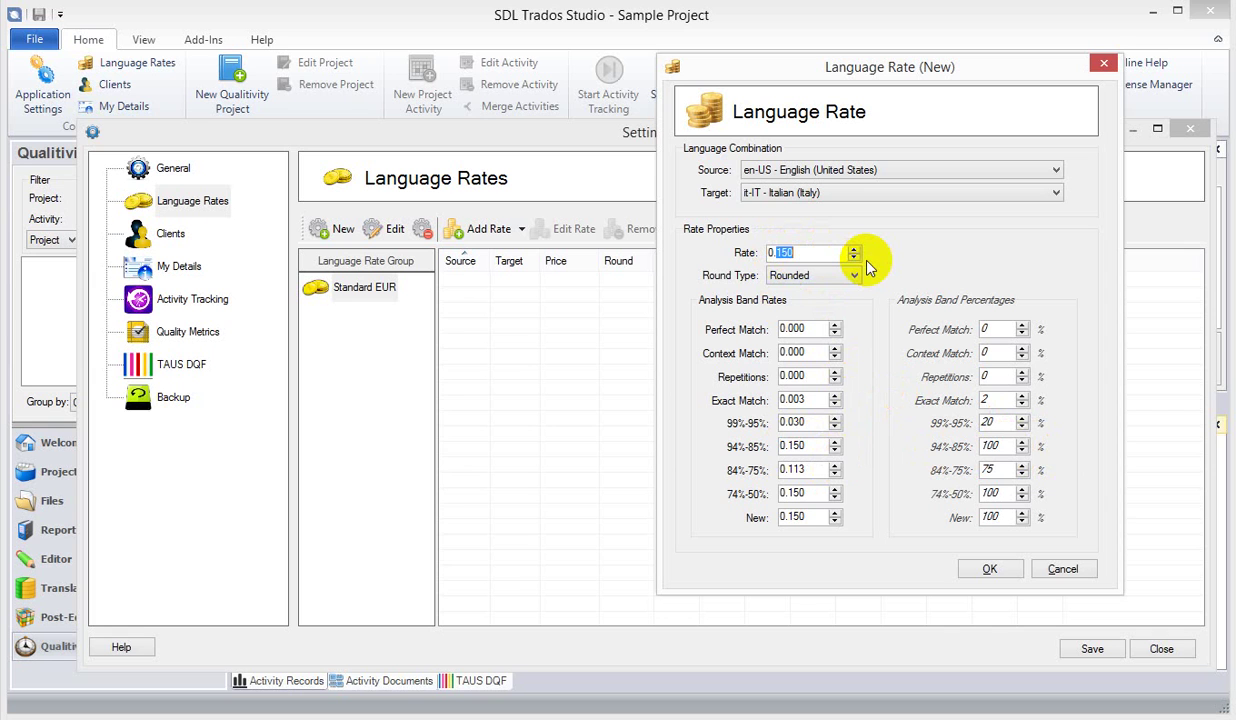
type("50")
left_click(812, 446)
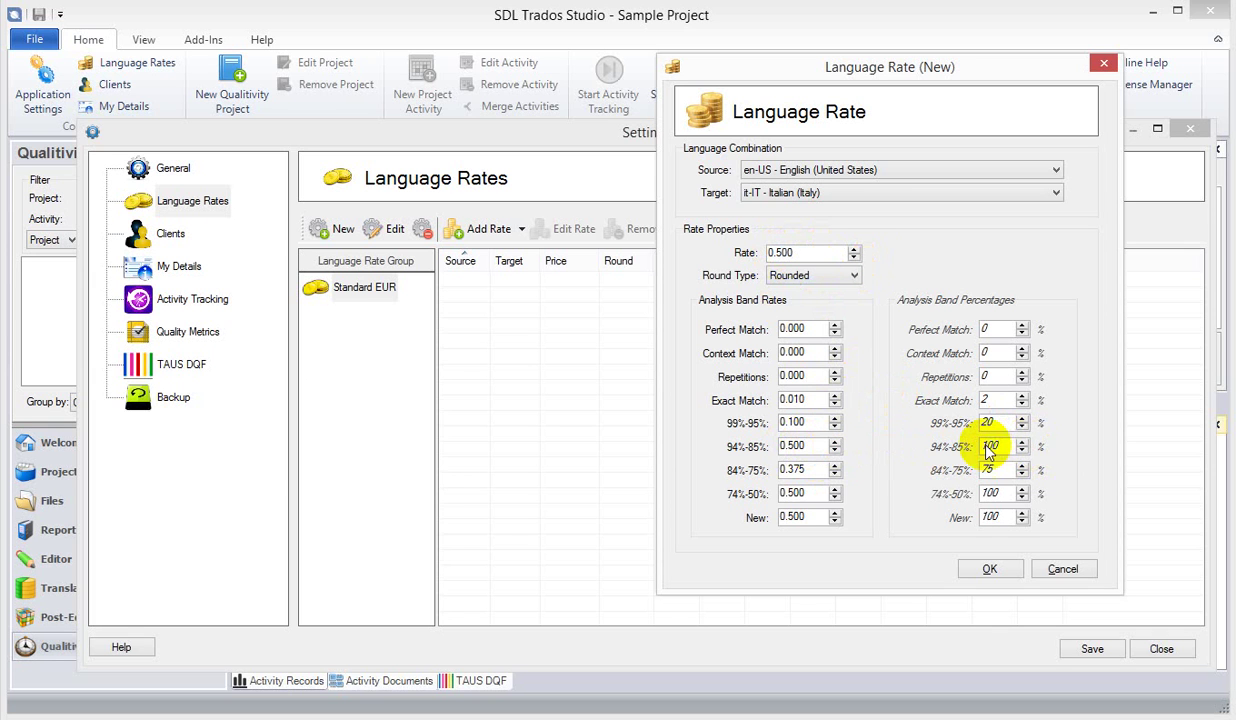
double_click(802, 446)
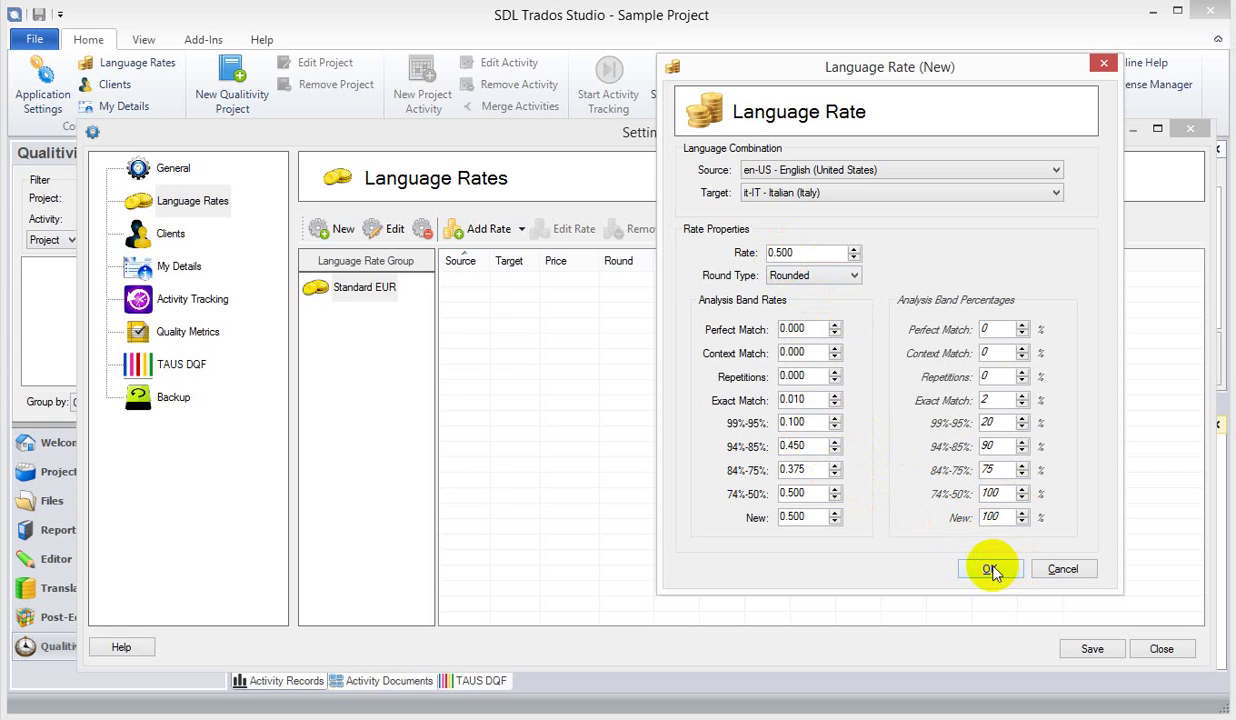
left_click_drag(777, 253, 817, 253)
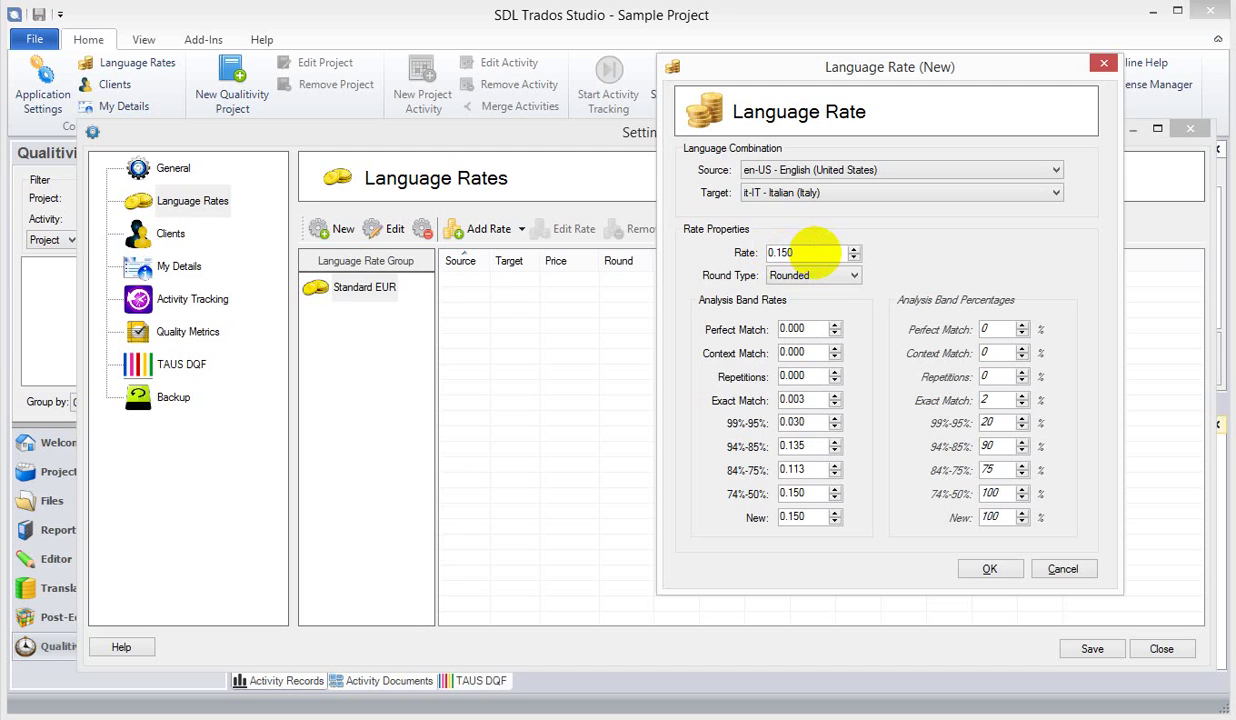
left_click(989, 568)
left_click(620, 287)
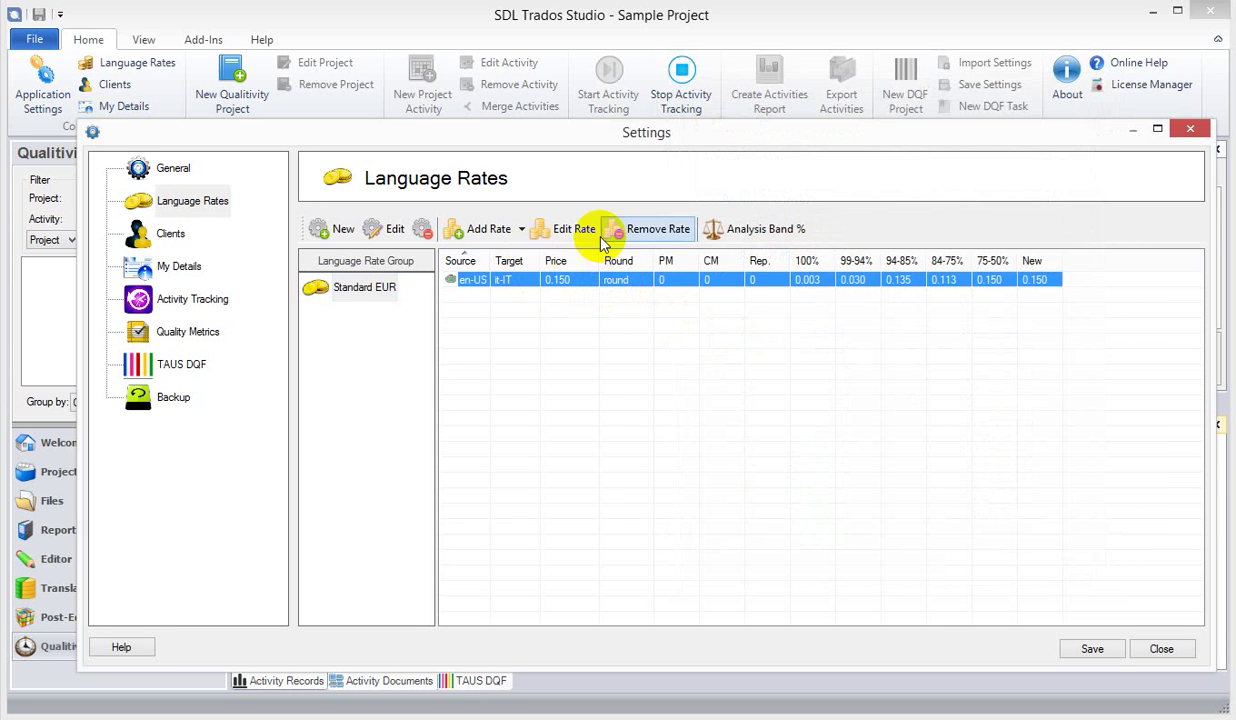
- Delete the en-US to it-IT rate and review Standard EUR's group languages
left_click(655, 235)
left_click(521, 230)
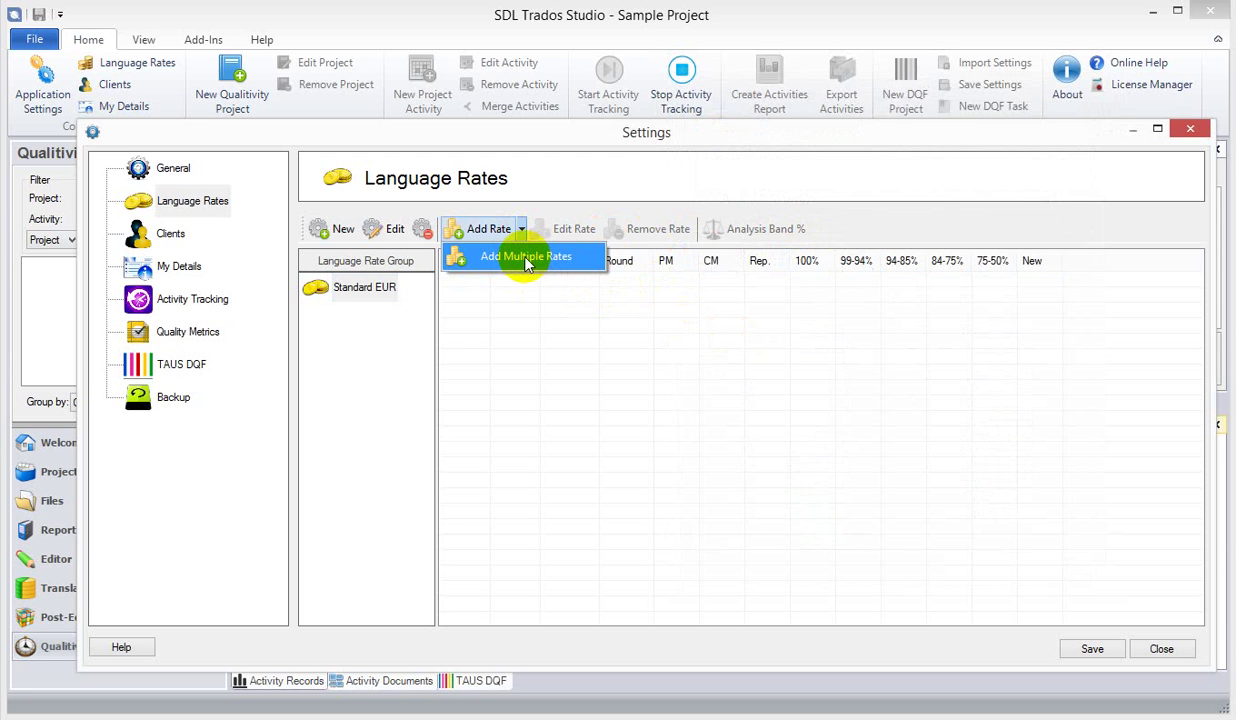
left_click(524, 303)
left_click(363, 300)
left_click(388, 229)
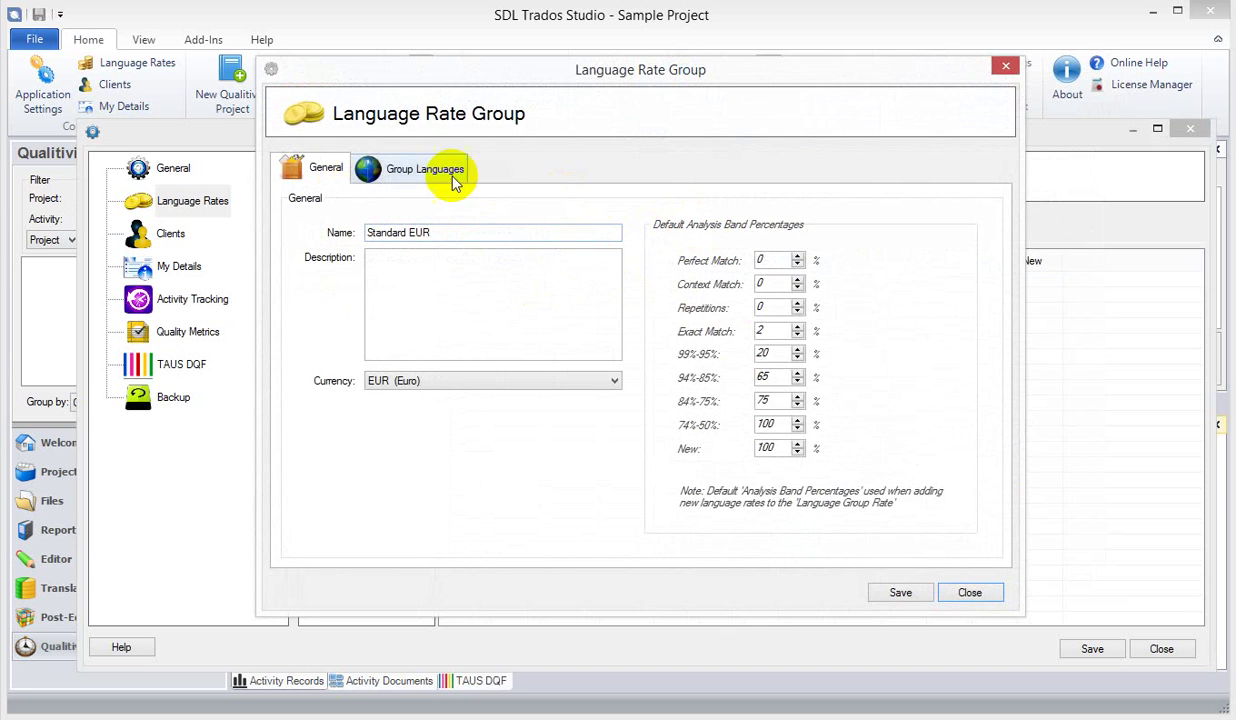
left_click(440, 173)
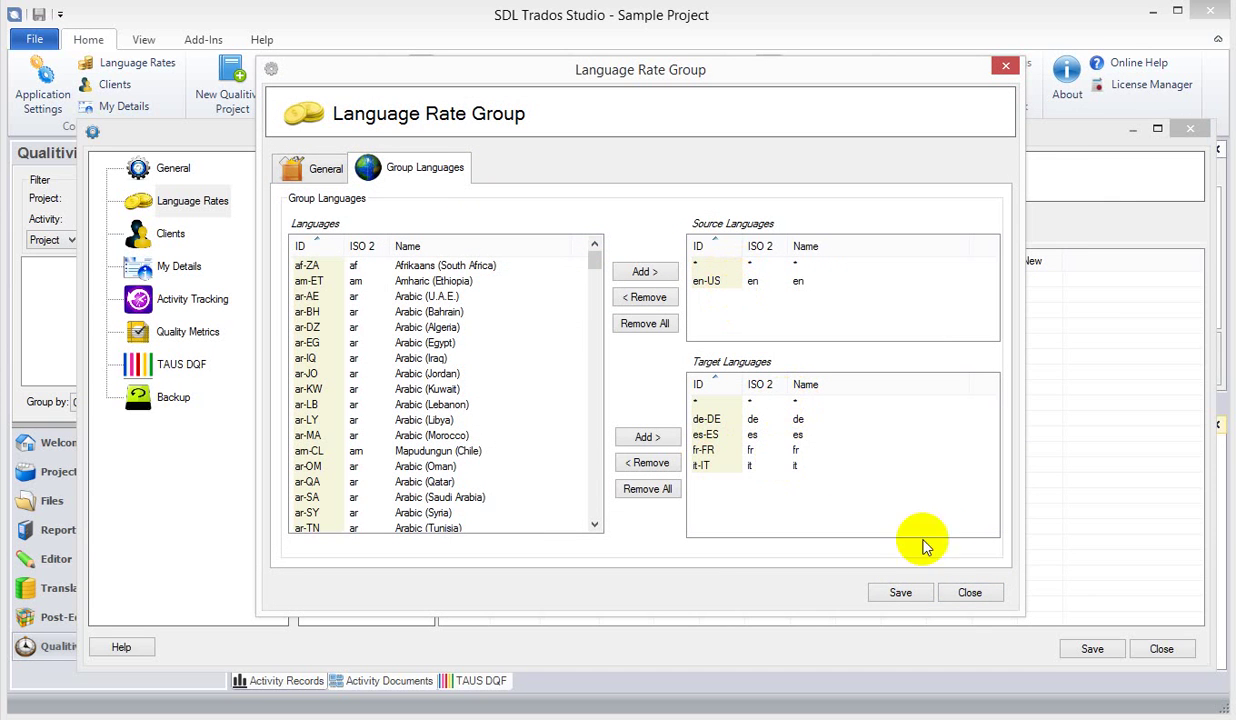
left_click(971, 592)
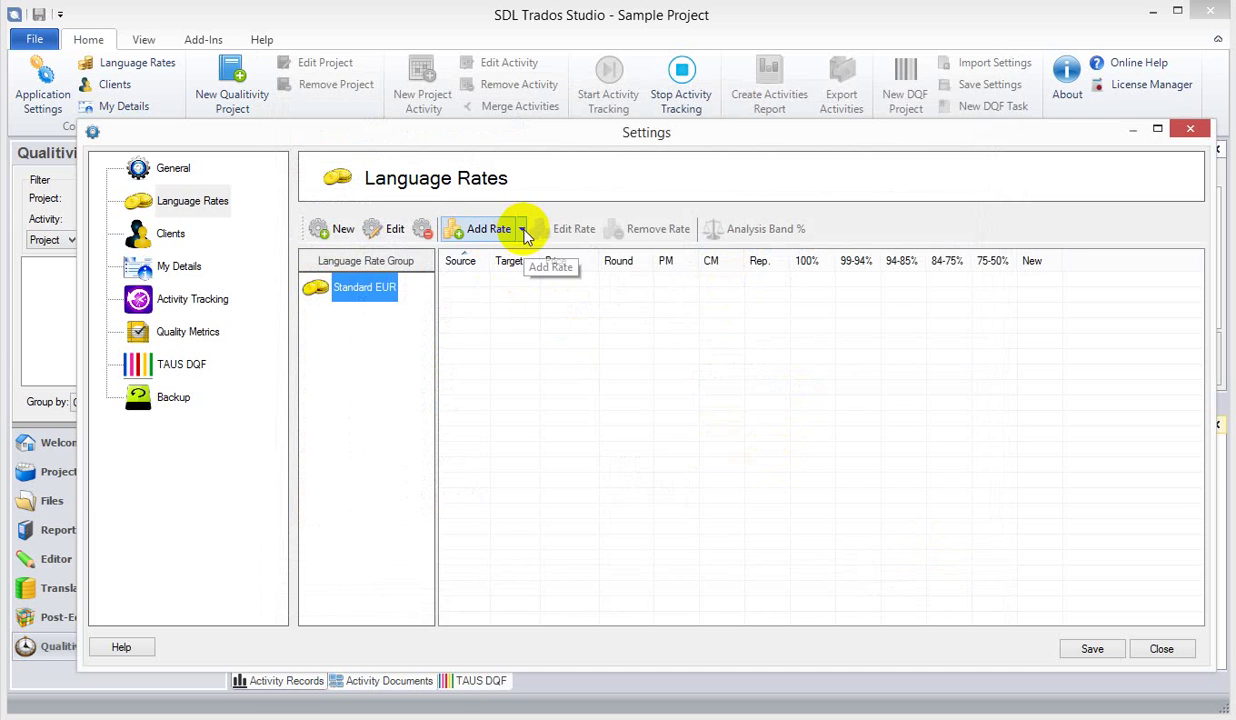
- Add multiple rates with source '* - (all)' for every target language
left_click(522, 230)
left_click(529, 258)
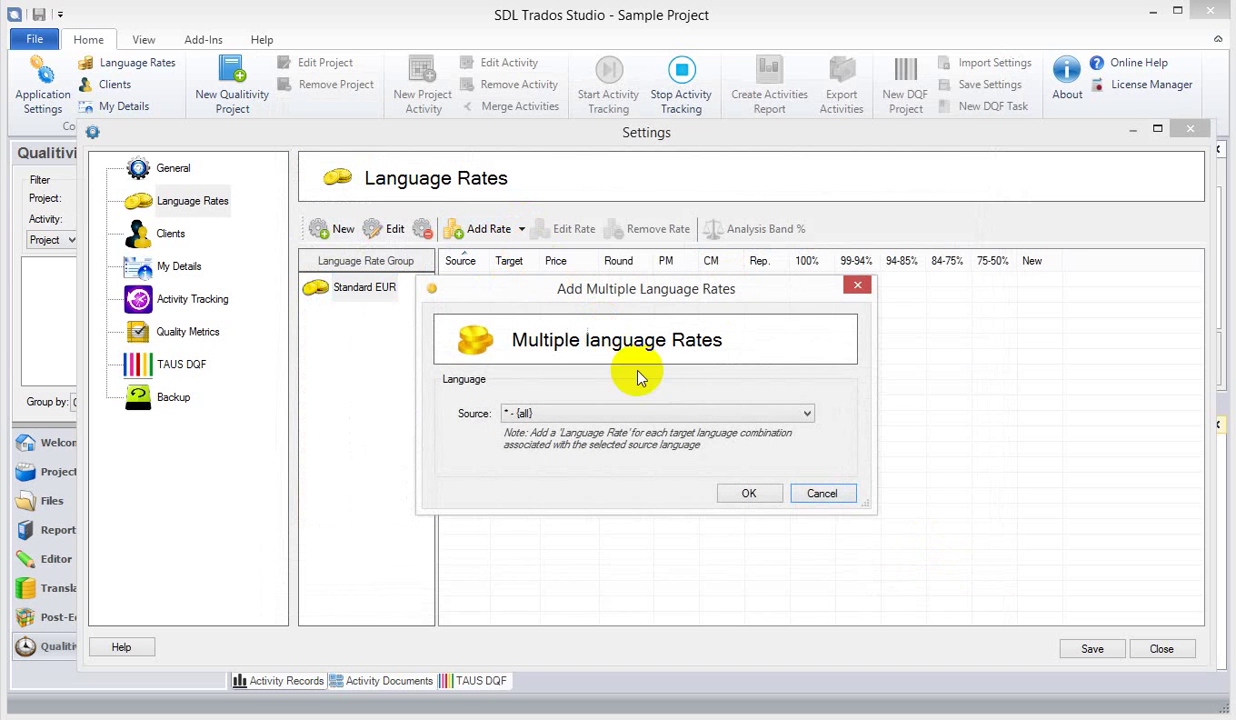
left_click(662, 413)
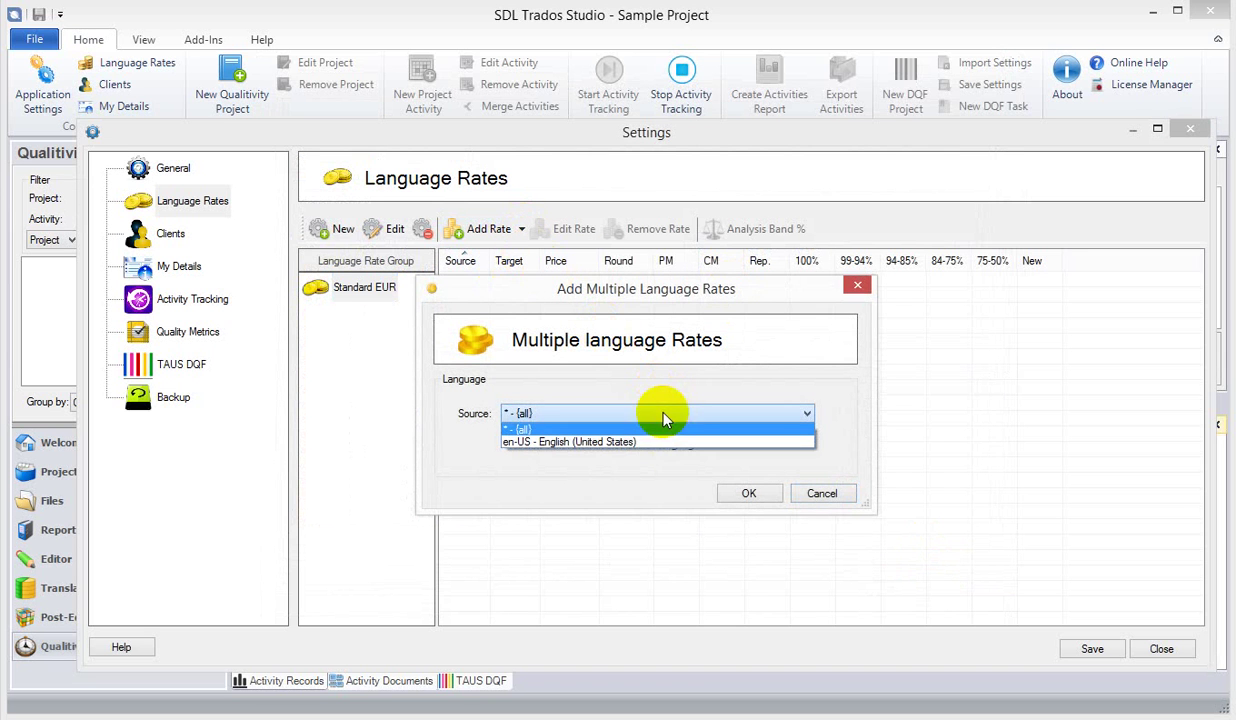
left_click(520, 430)
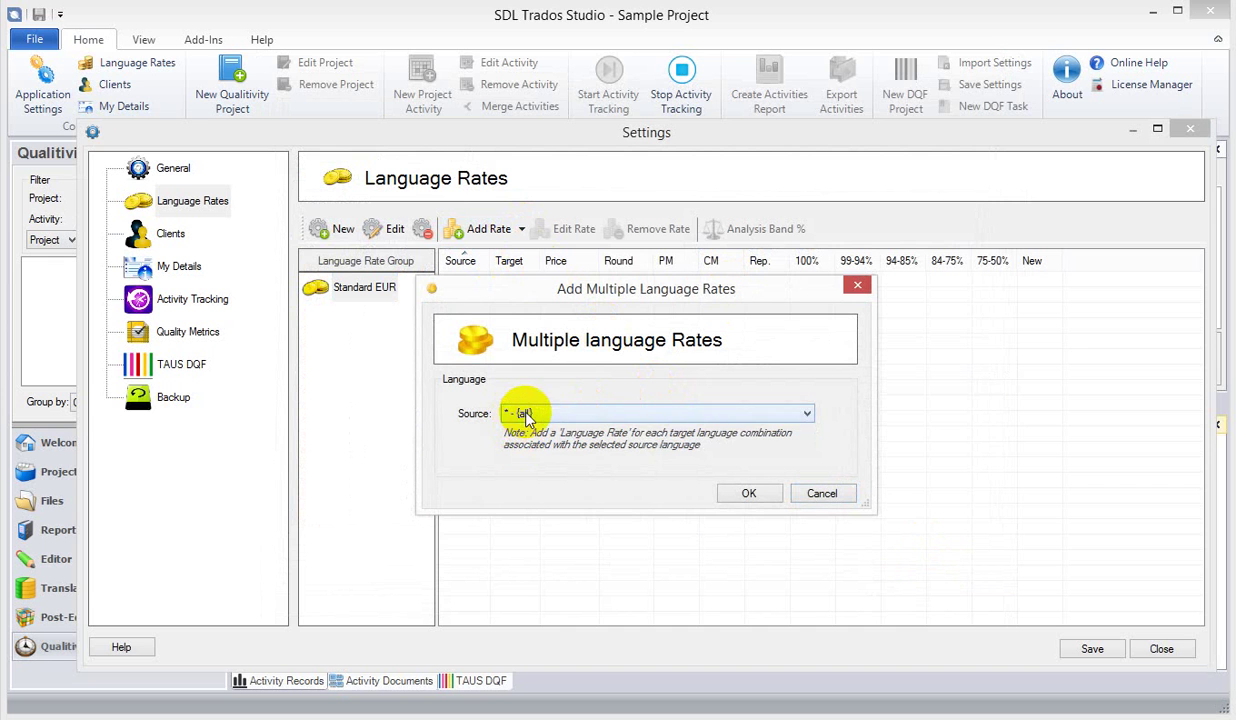
left_click(530, 414)
left_click(541, 445)
left_click(552, 413)
left_click(524, 428)
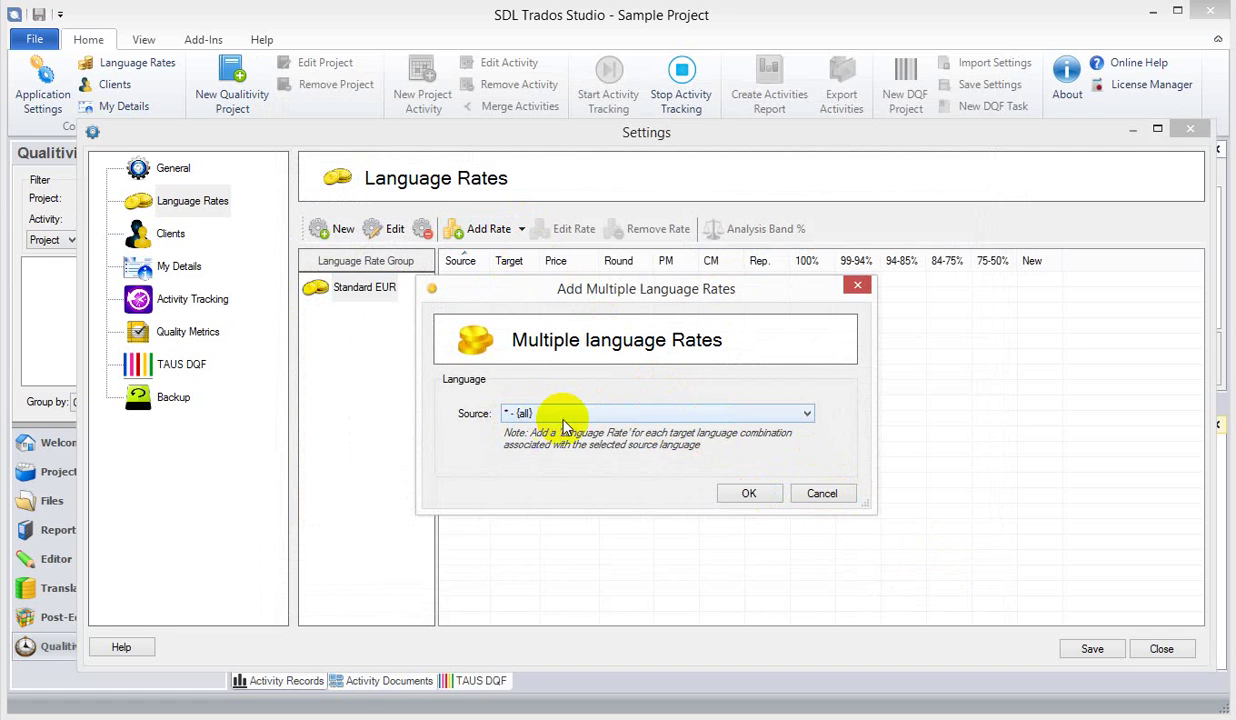
left_click(757, 497)
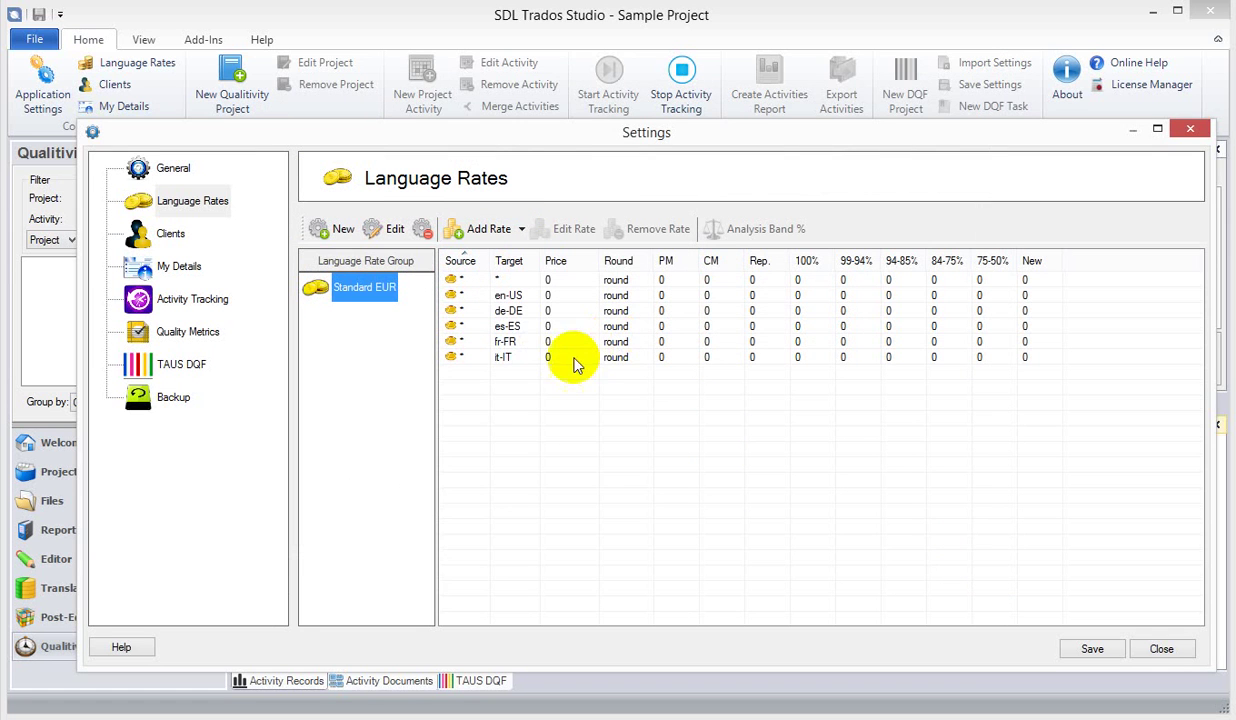
- Set all six Standard EUR language rates to 0.150
left_click_drag(520, 357, 486, 277)
left_click(557, 232)
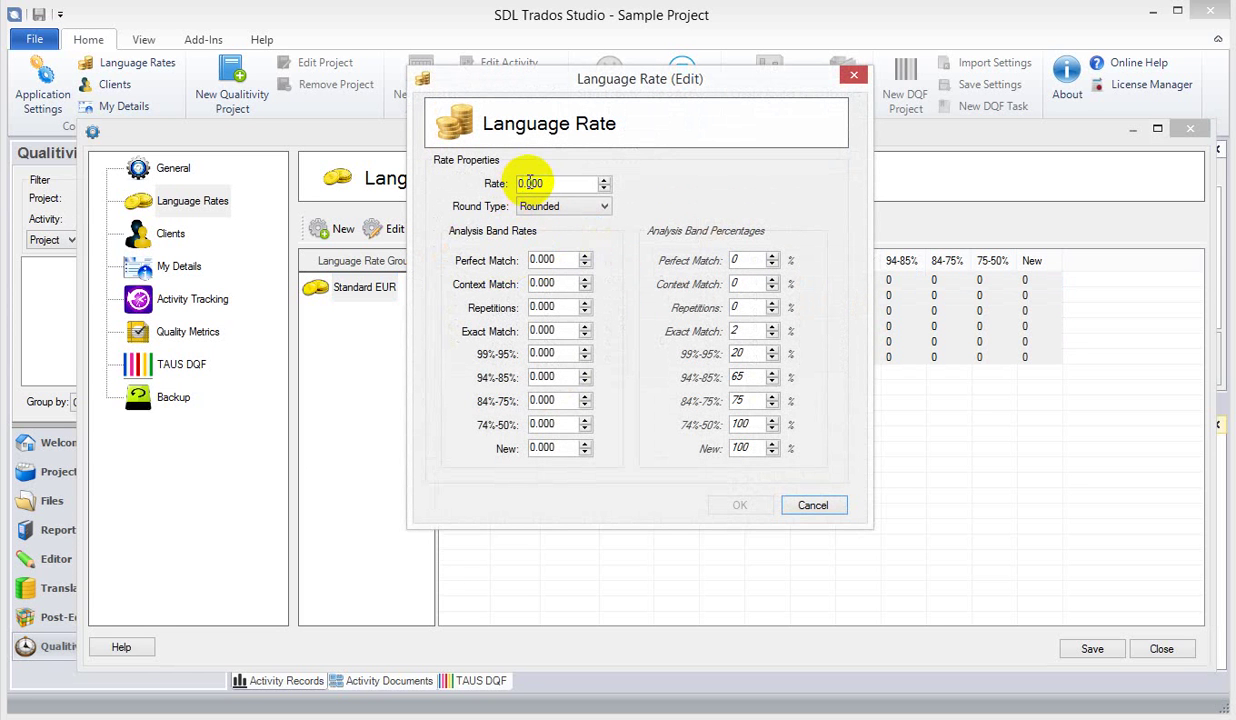
left_click(533, 184)
type("0.150")
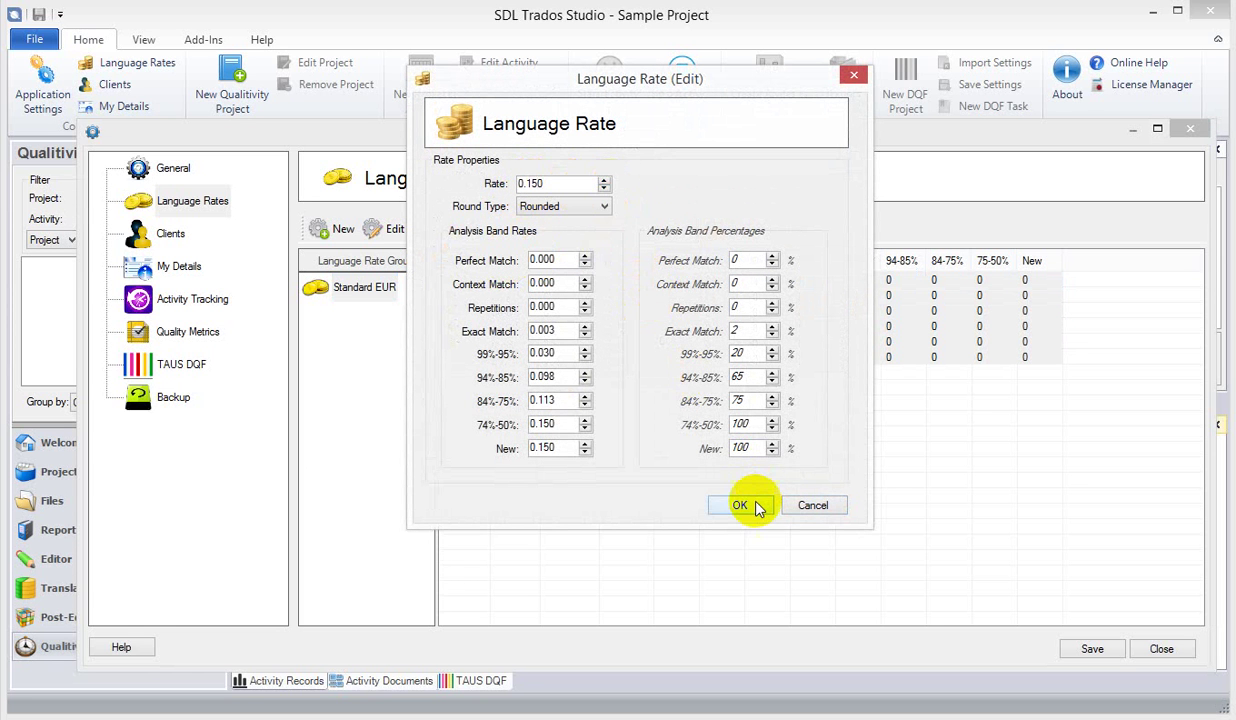
left_click(757, 507)
- Raise the German de-DE rate to 0.160
left_click(610, 327)
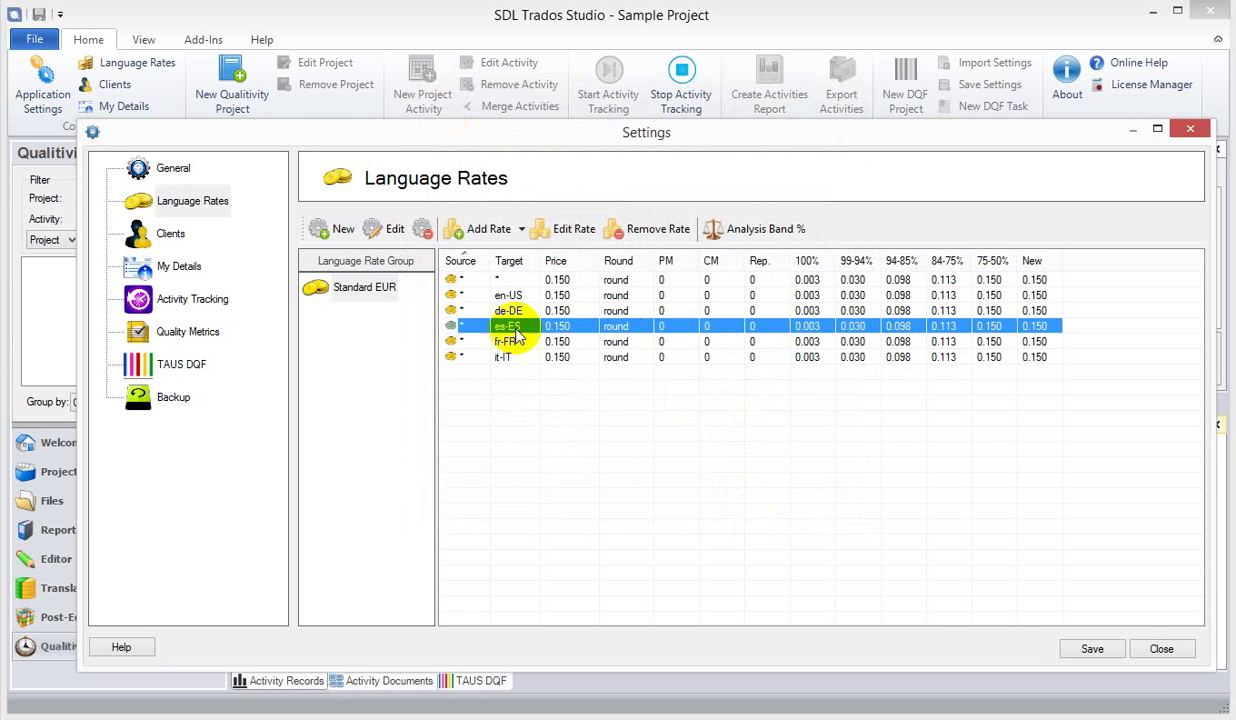
left_click(518, 310)
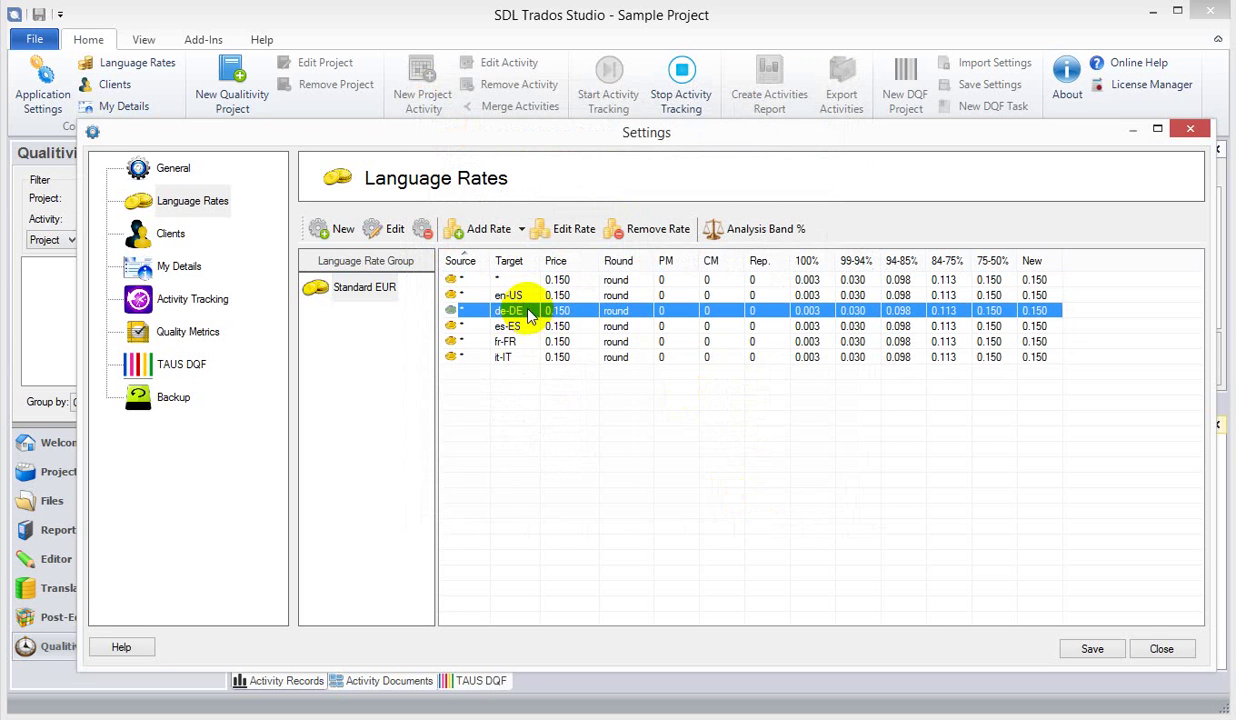
left_click(562, 229)
left_click_drag(532, 264, 593, 256)
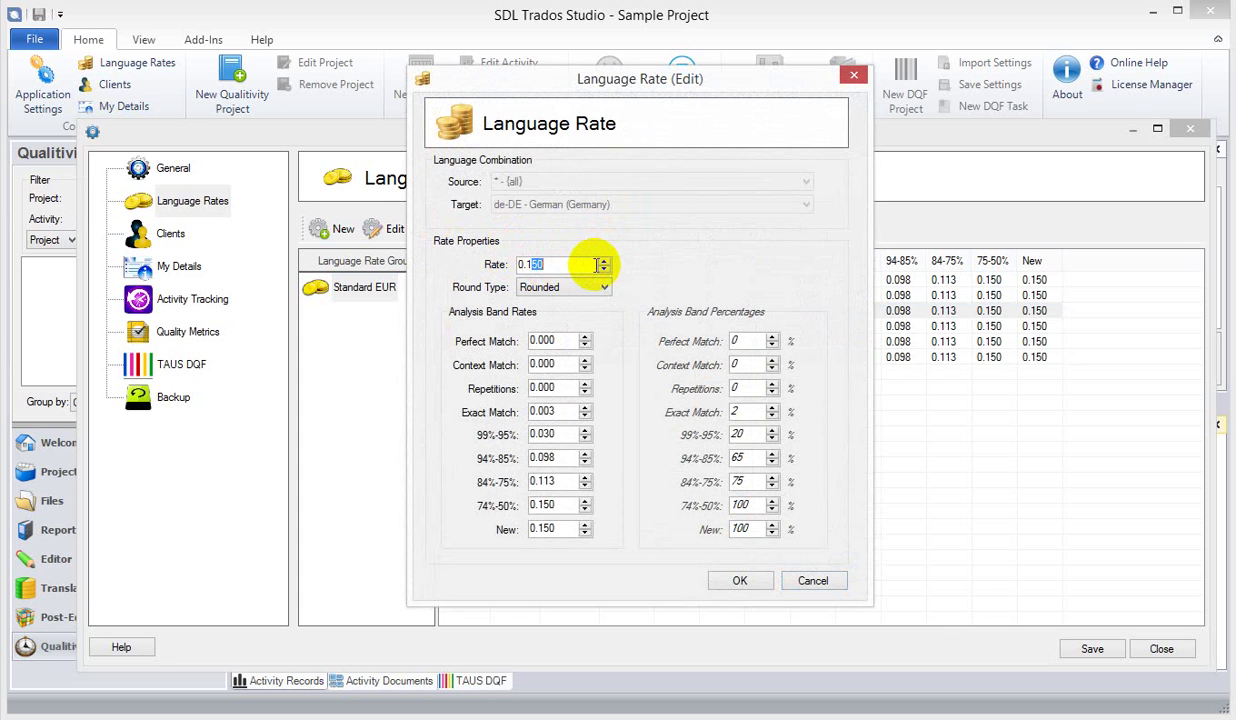
type("6")
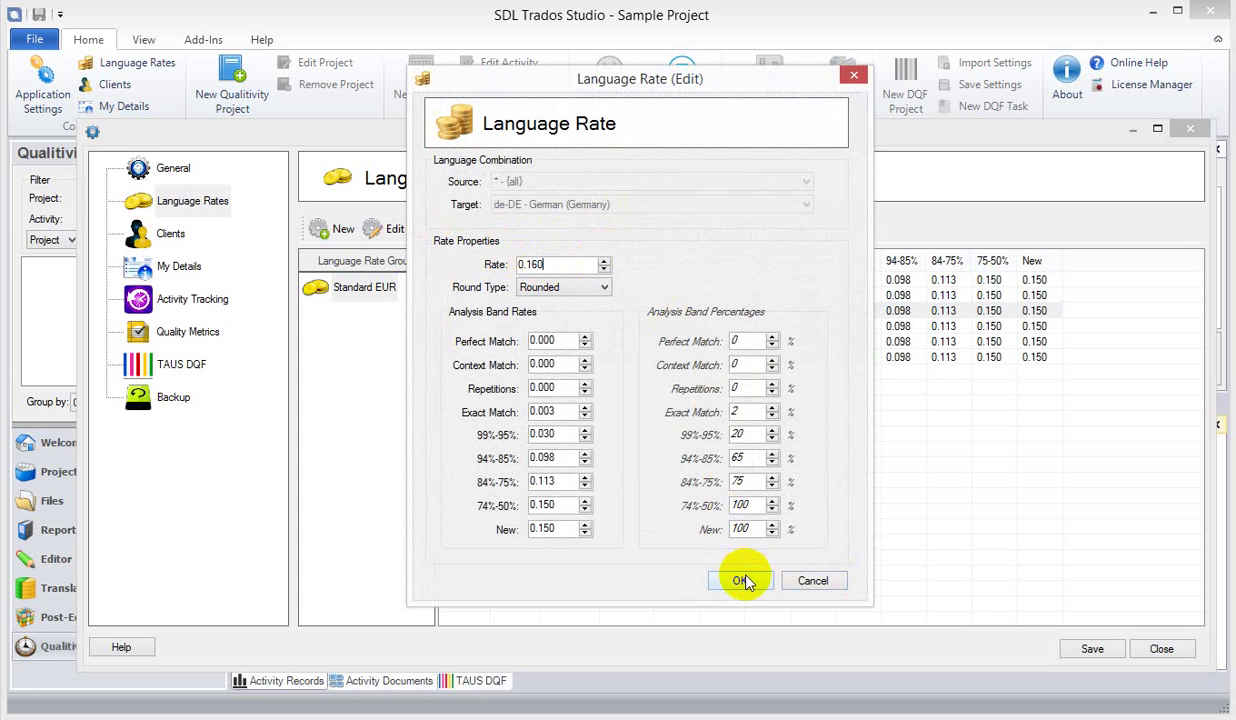
left_click(739, 580)
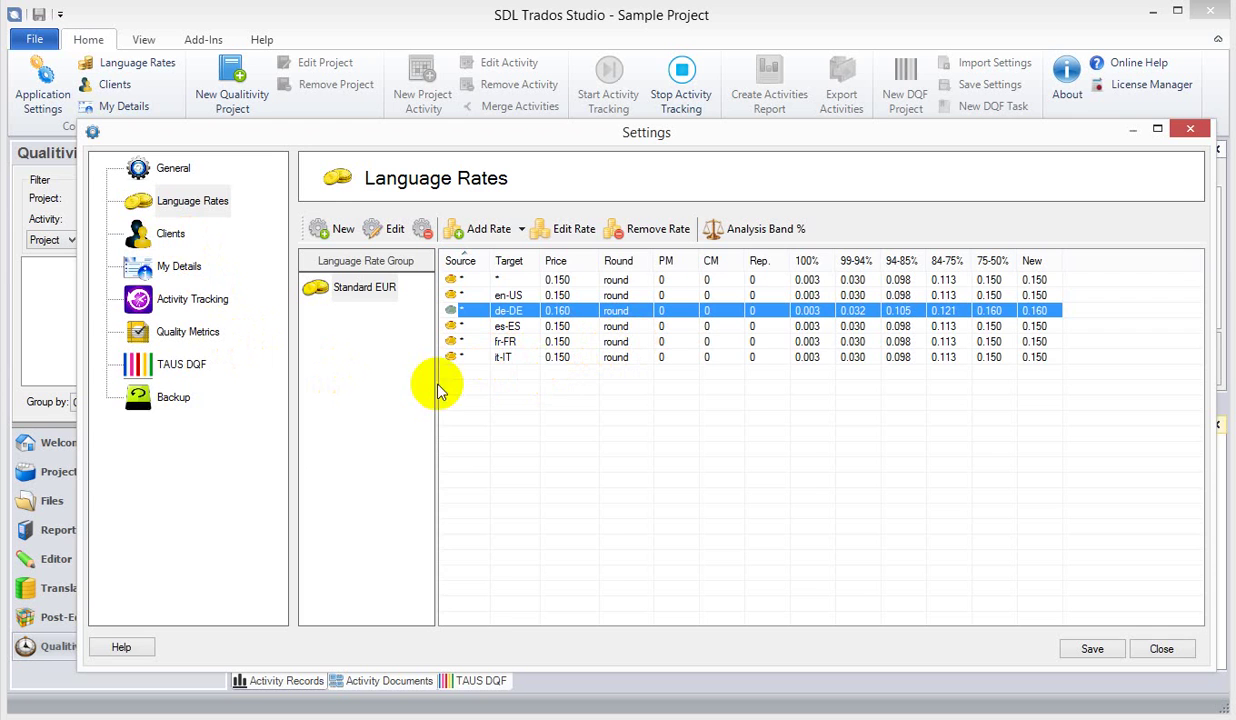
- Add a new client named 'The Avengers'
left_click(173, 236)
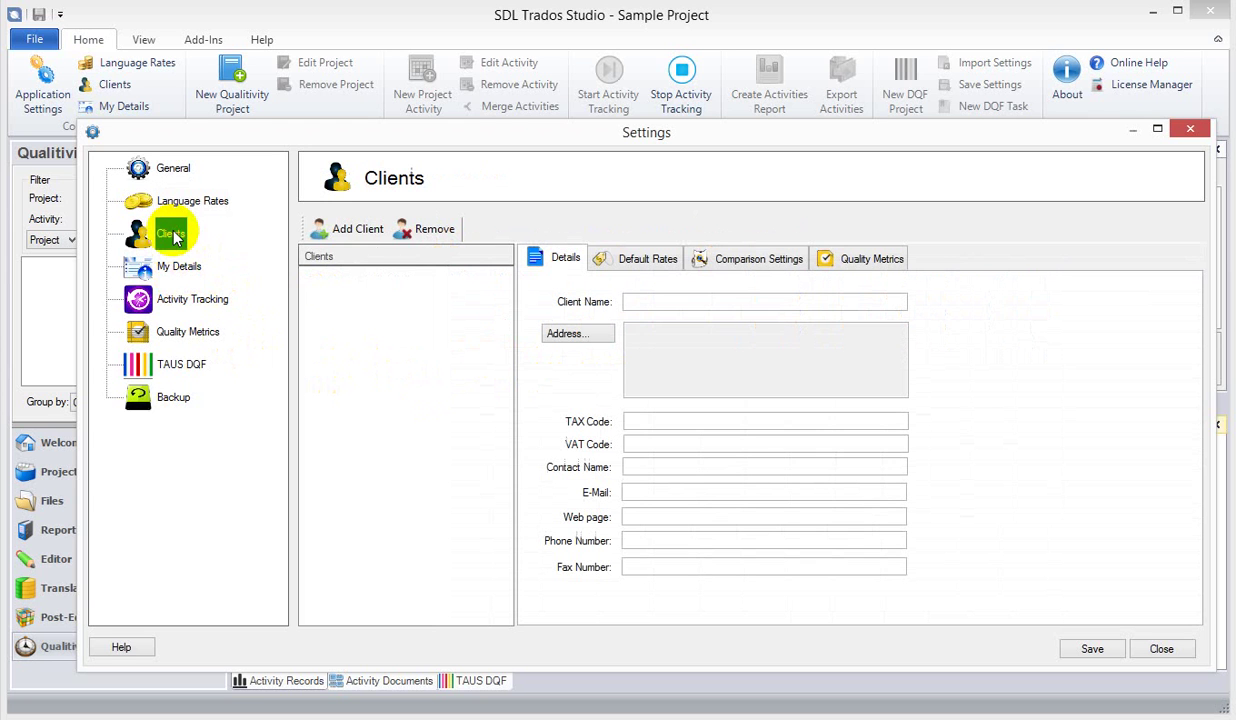
left_click(362, 231)
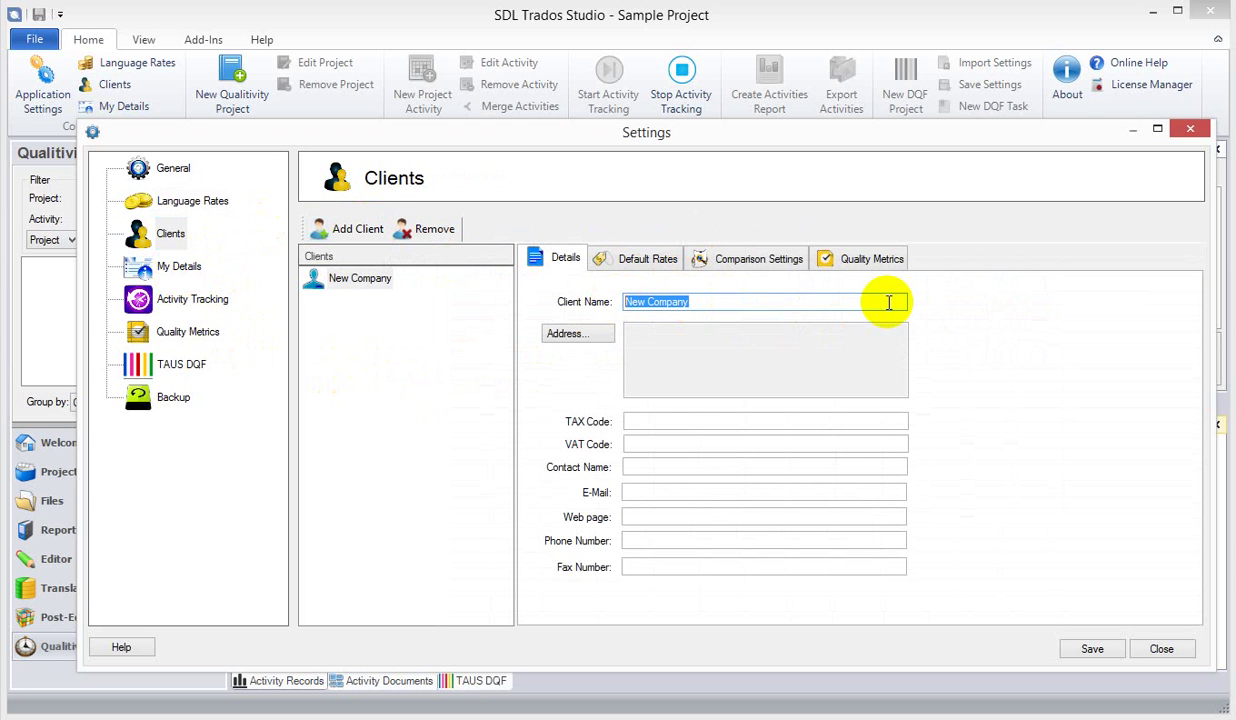
type("The Aven")
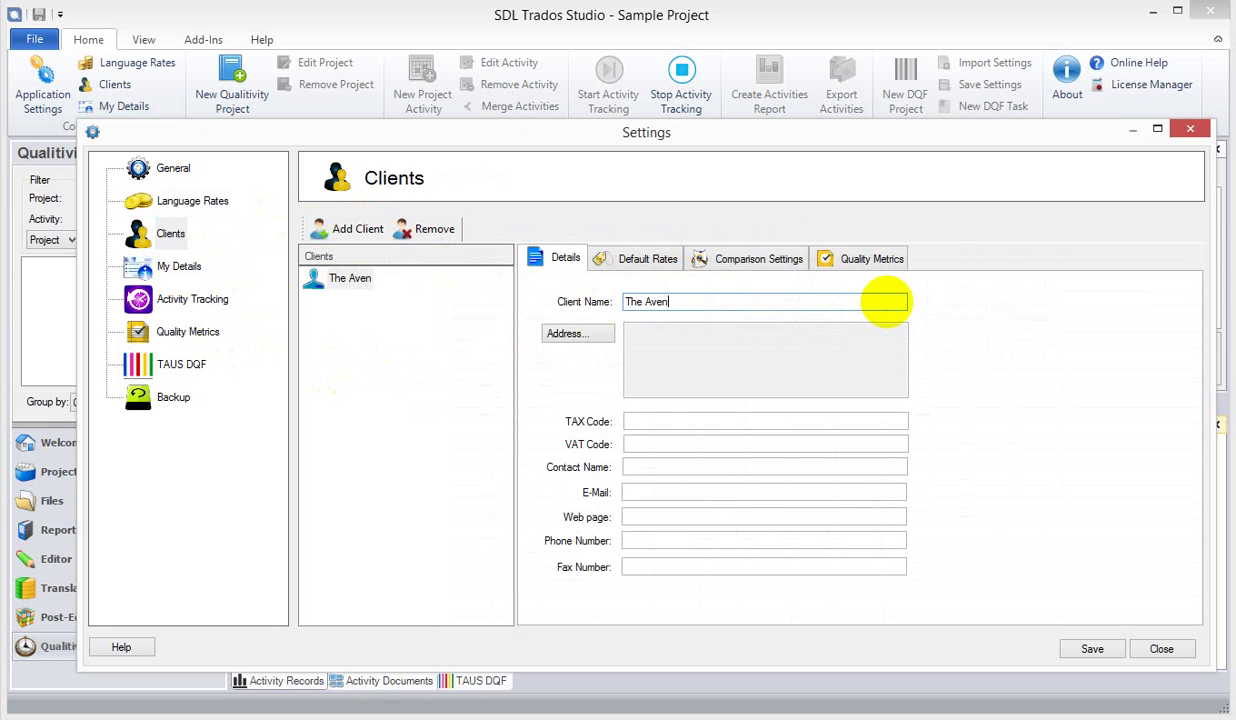
type("gers")
- Fill in the client's street, city, state/postal code and country (USA) in the Address form
left_click(585, 333)
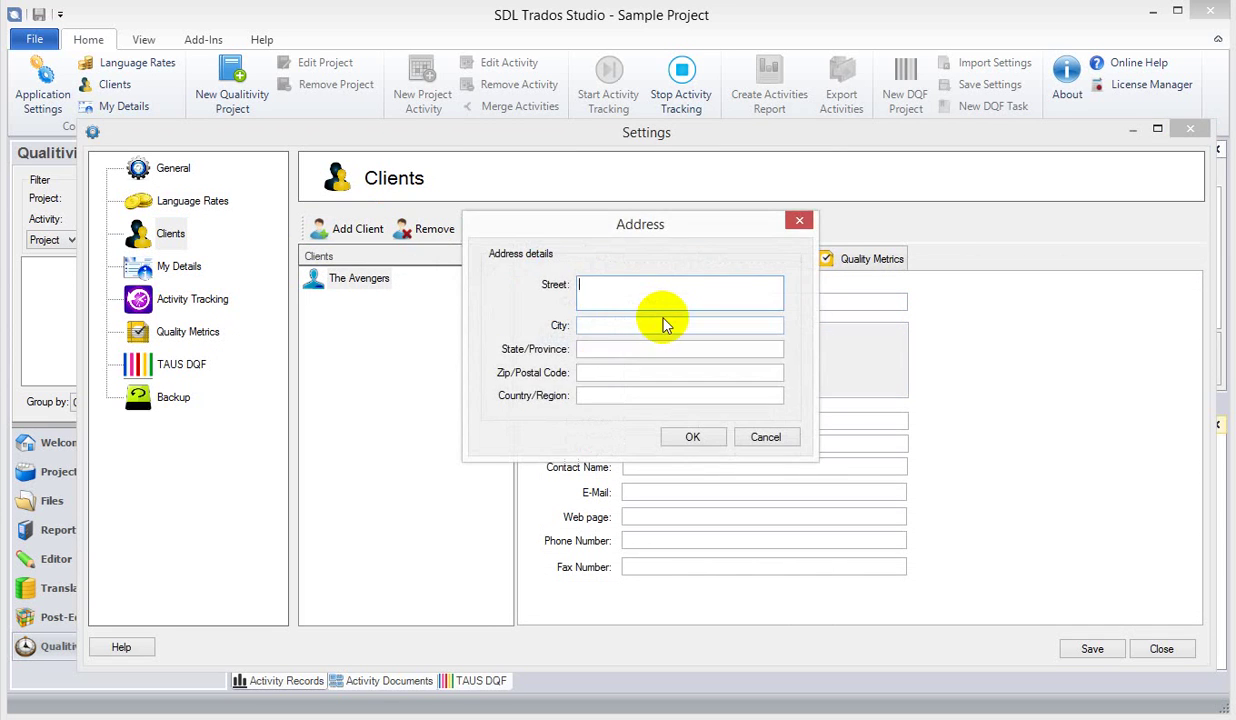
type("5th Avenue")
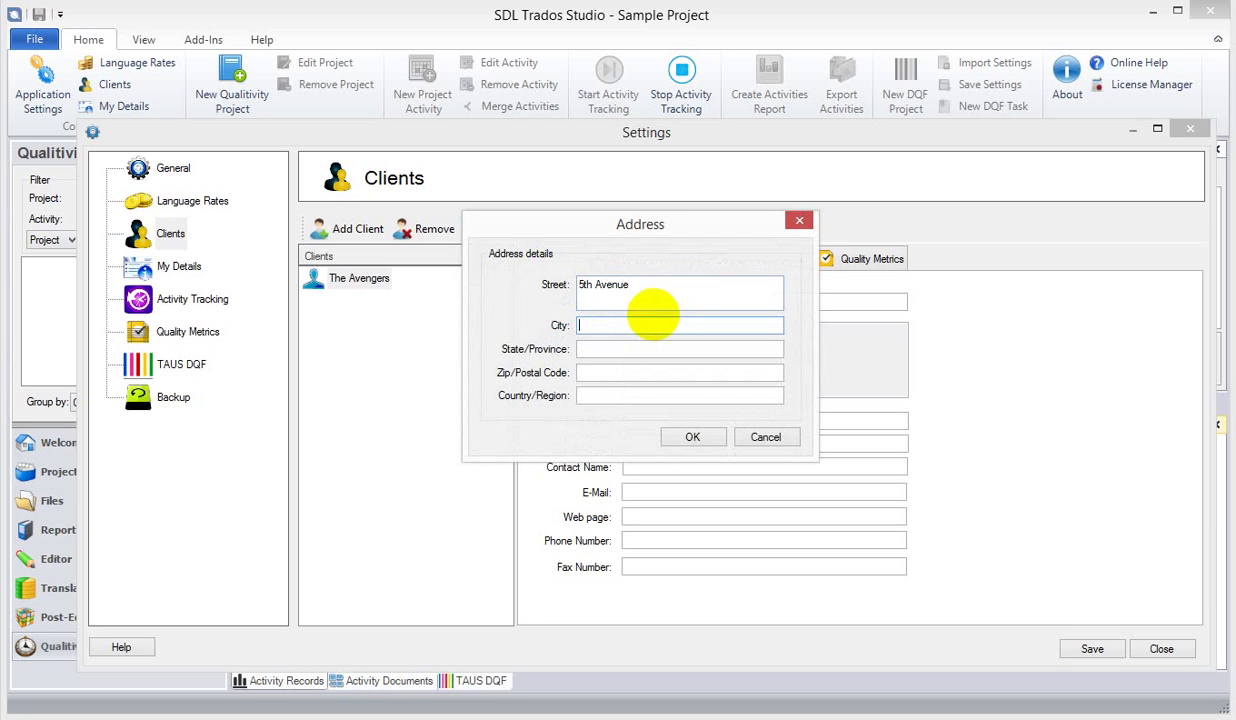
type("New York")
key("Tab")
type("N")
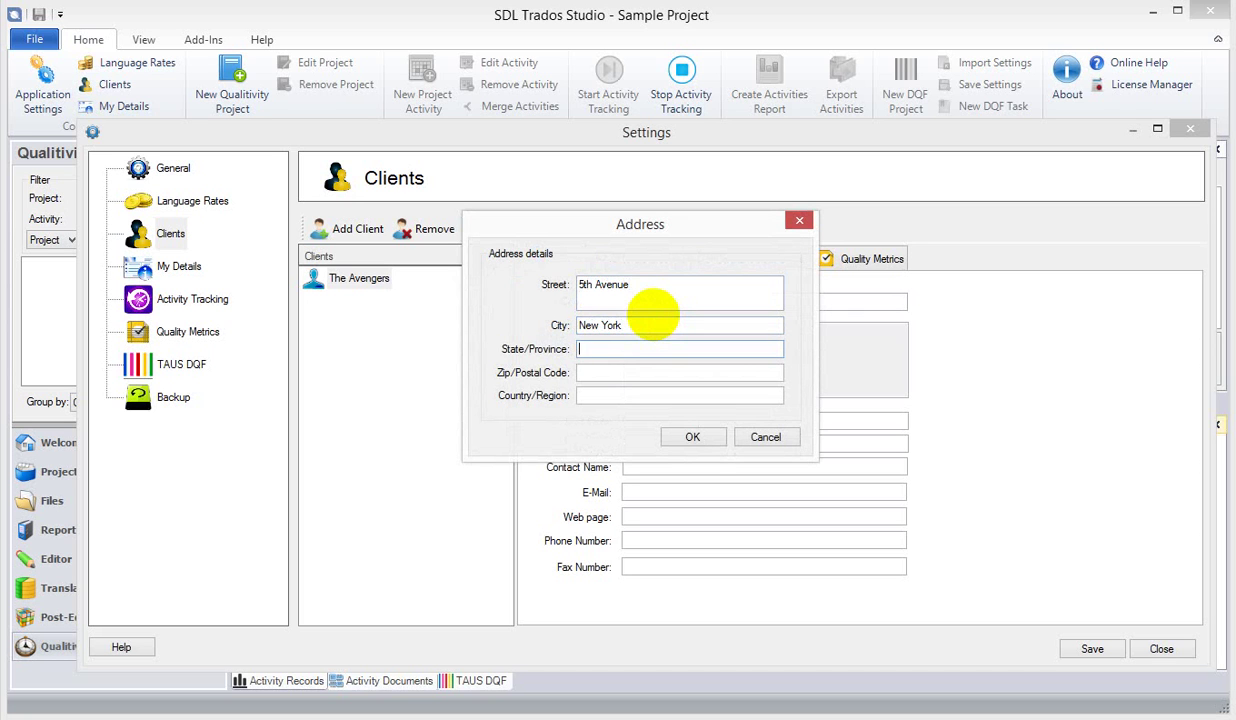
type("400323")
key("Tab")
type("USA")
left_click(692, 437)
- Enter the client's contact e-mail address and contact name
left_click(648, 491)
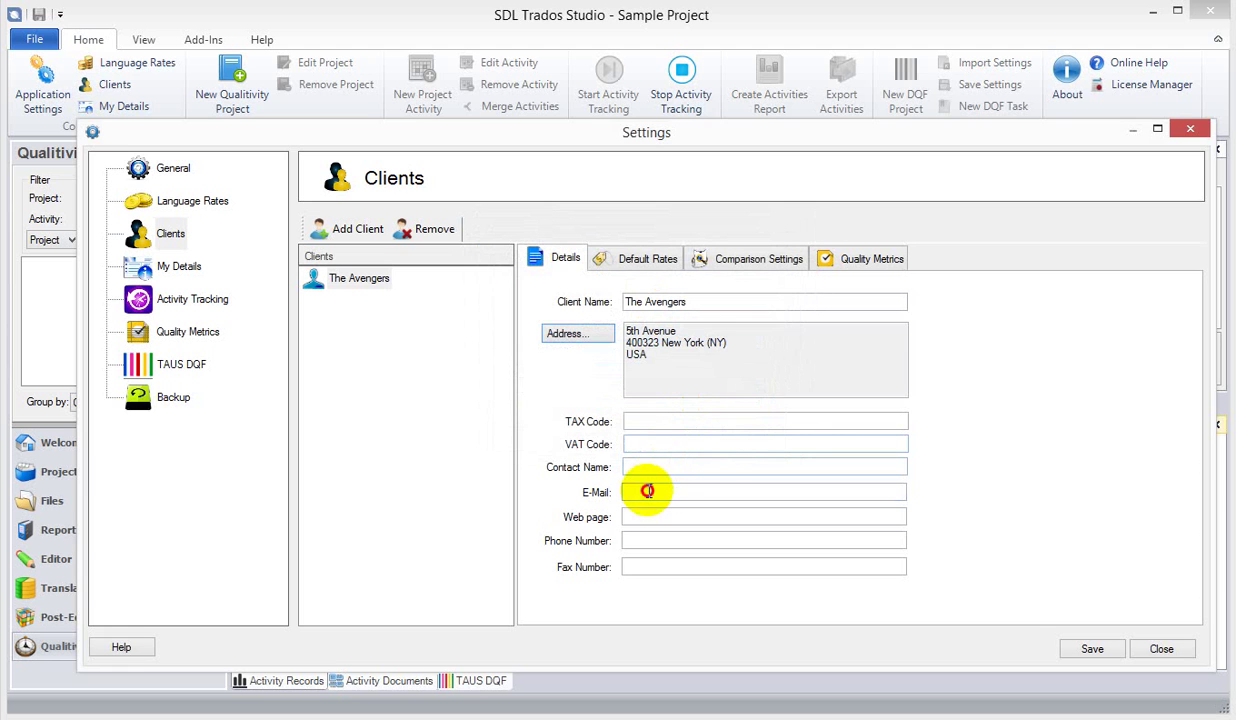
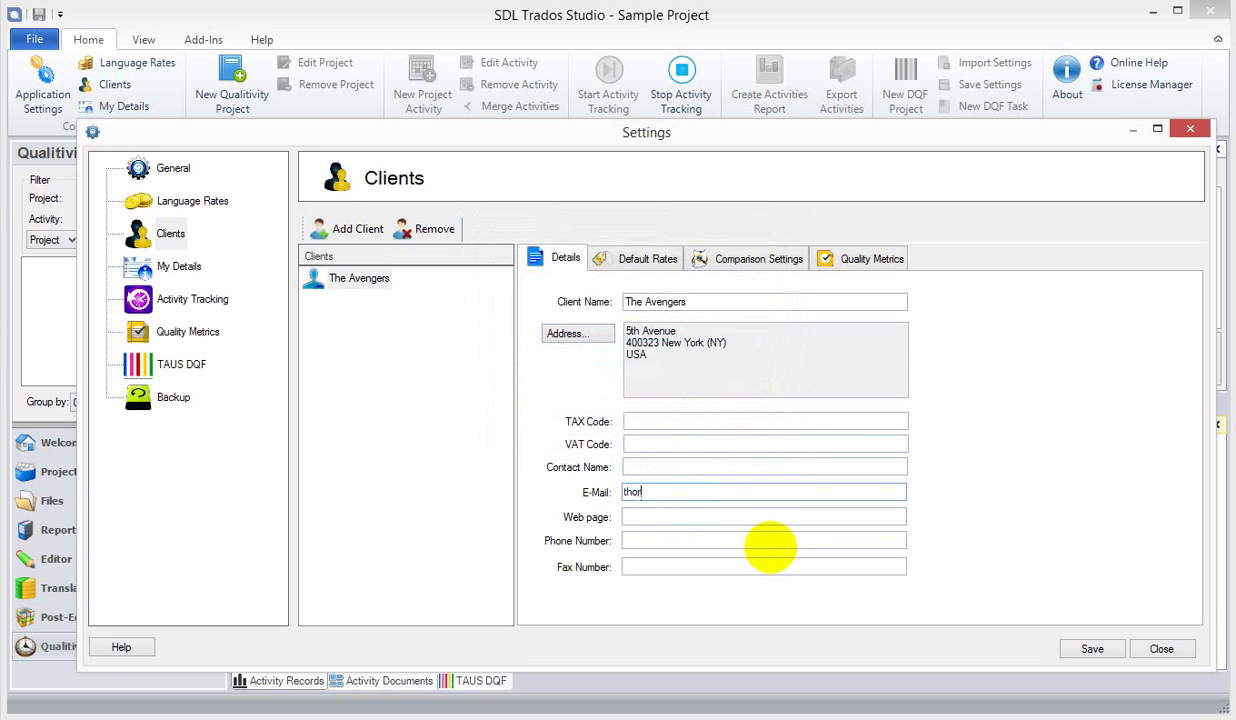
left_click(701, 464)
type("THOR")
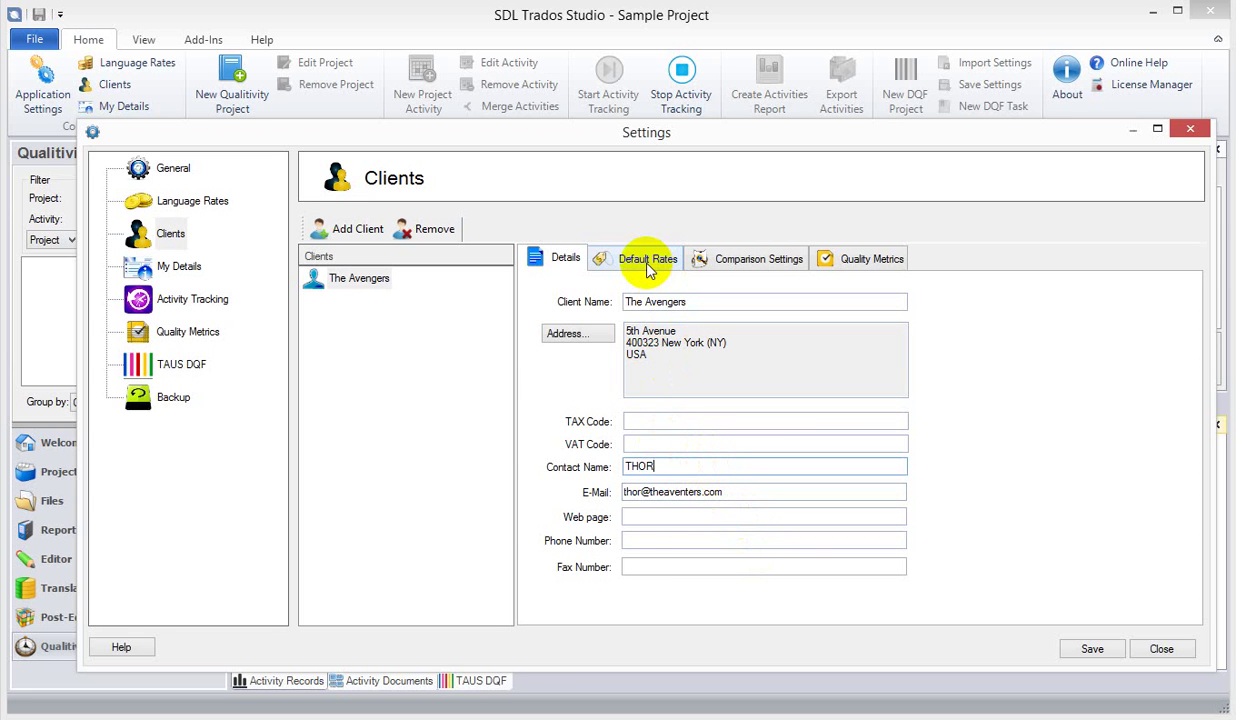
left_click(641, 517)
- Set The Avengers' default rates to Standard EUR and 60.00 hourly, both auto-added to new activities
left_click(633, 566)
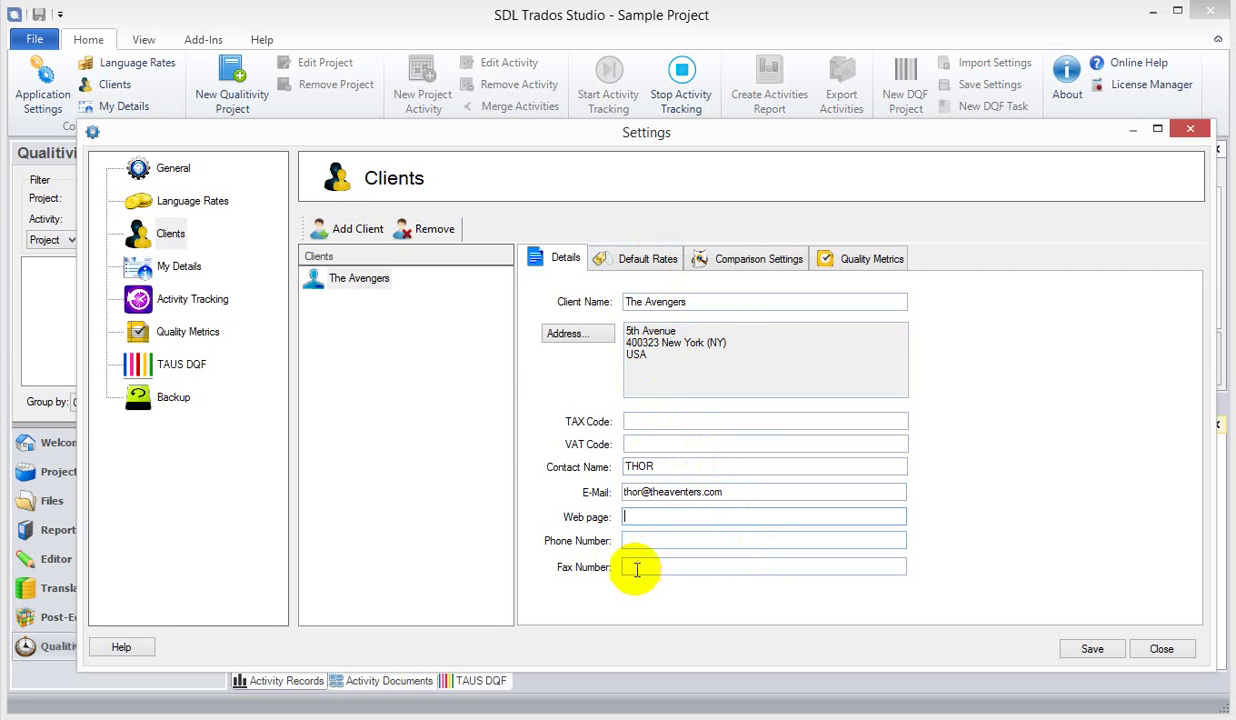
left_click(620, 260)
left_click(712, 400)
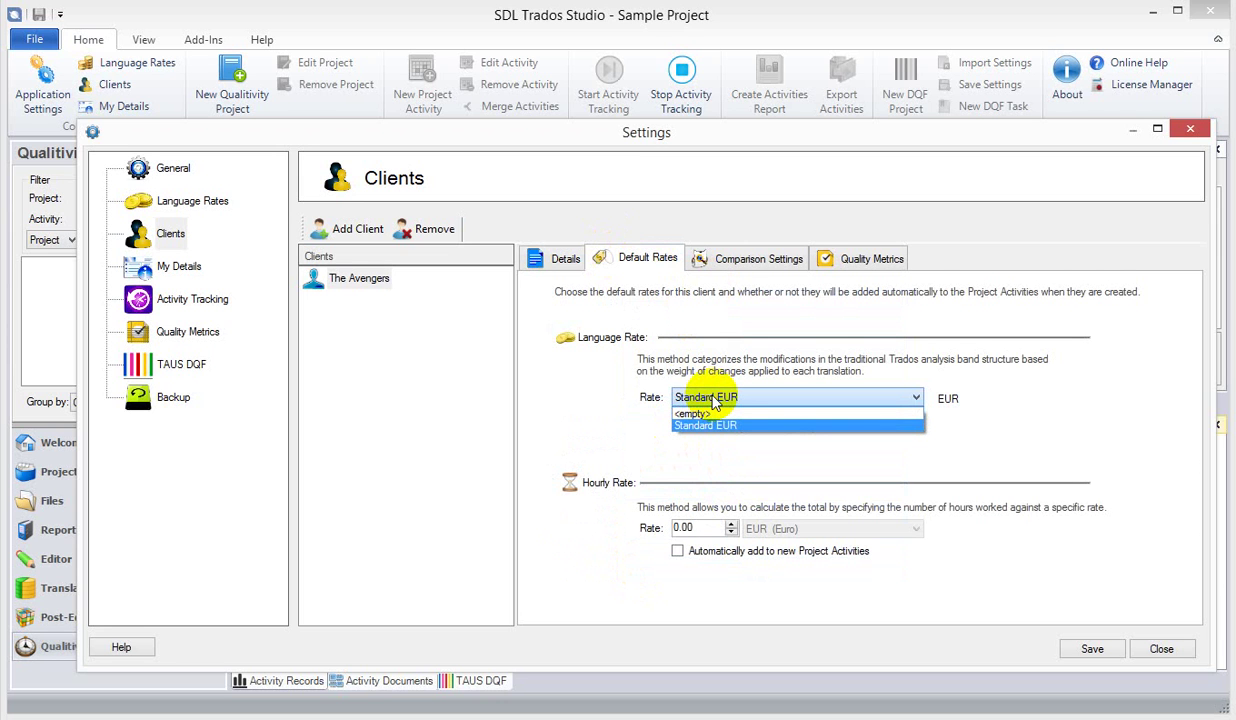
left_click(722, 424)
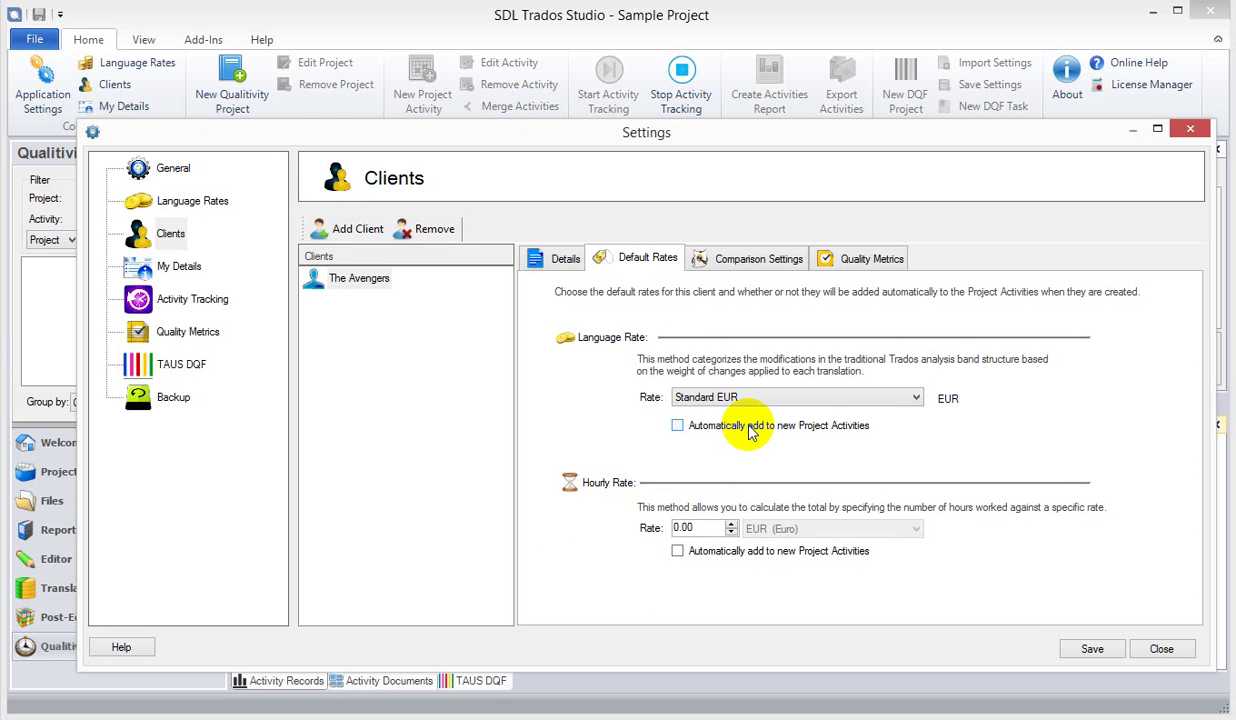
left_click_drag(698, 527, 651, 527)
type("60.00")
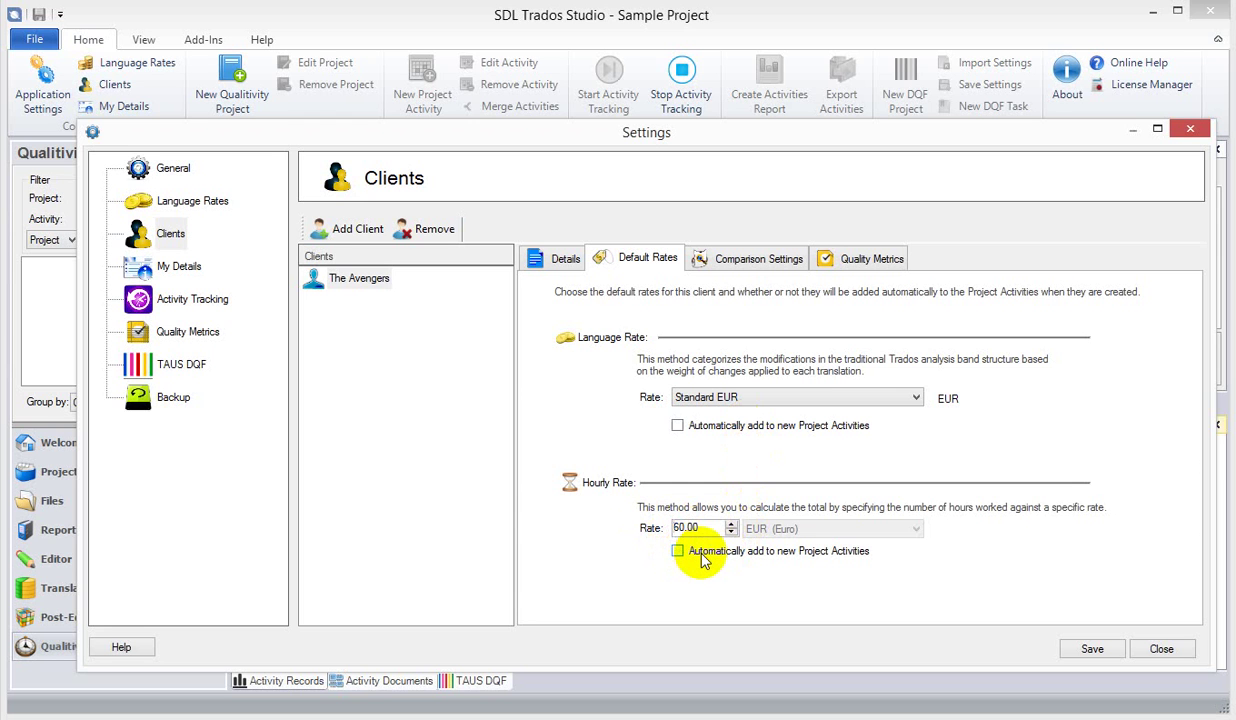
left_click(708, 556)
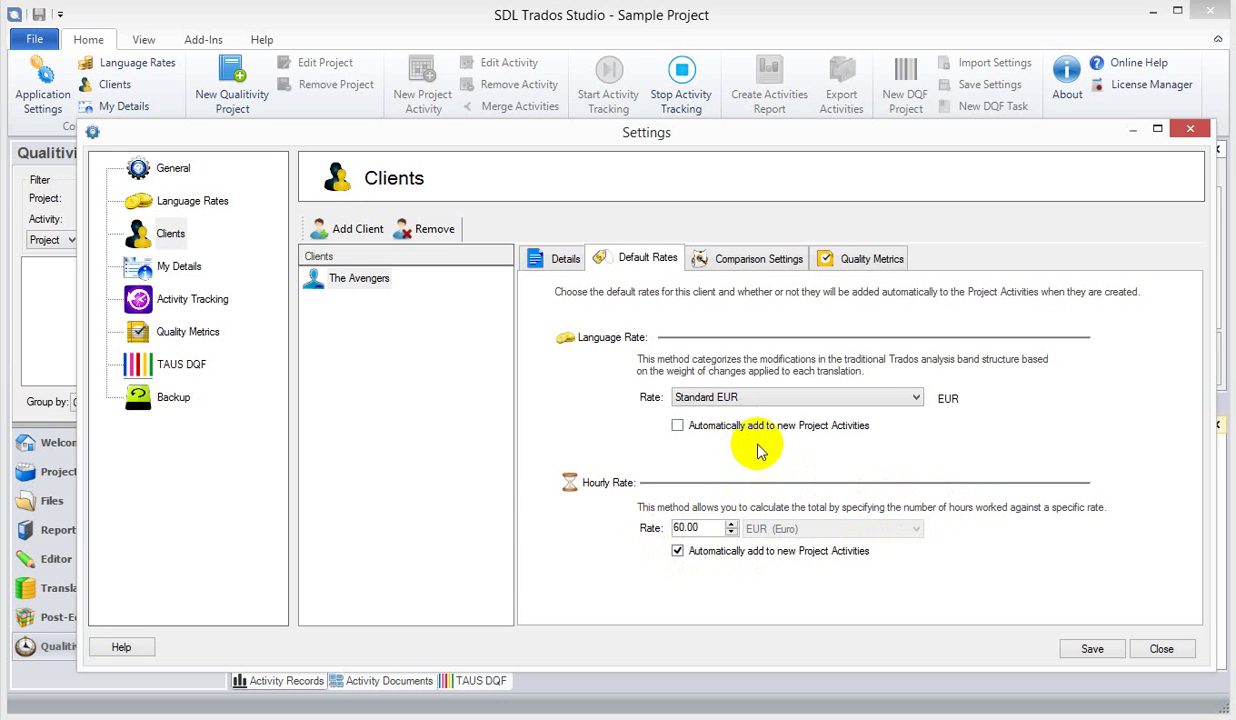
left_click(680, 425)
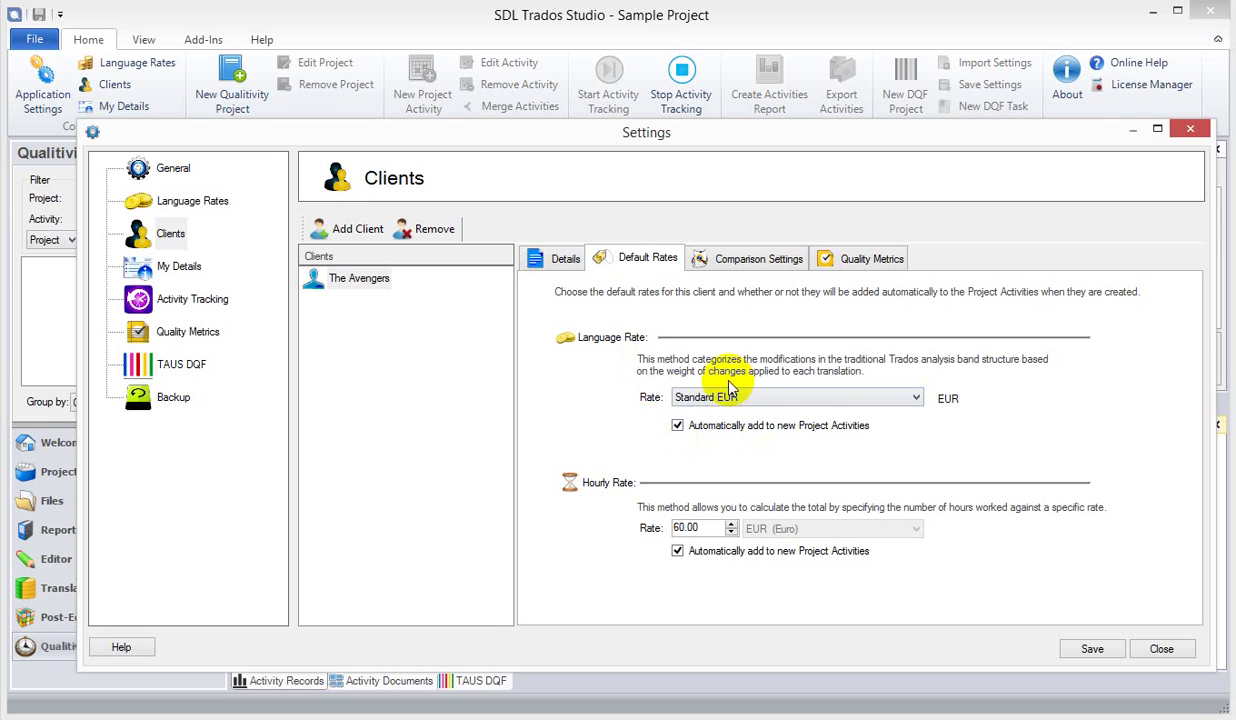
left_click(768, 260)
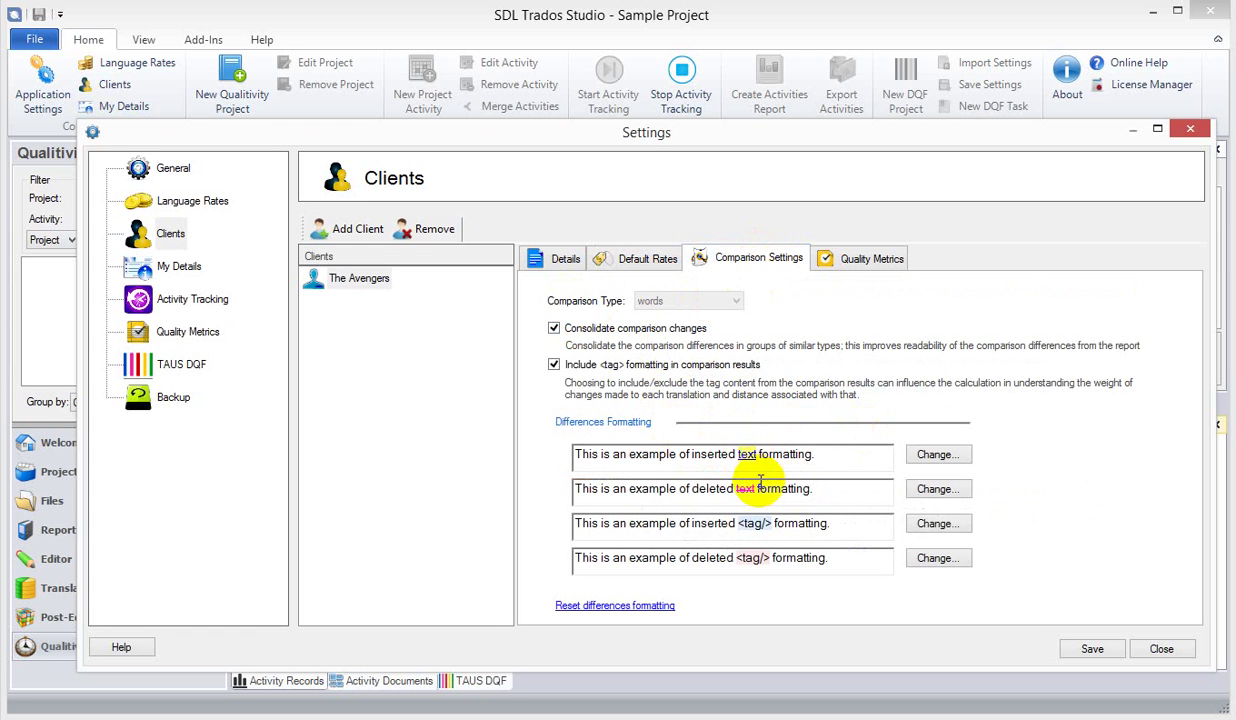
- Choose TAUS DQF instead of SAE J2450 as The Avengers' quality metrics group
left_click(862, 258)
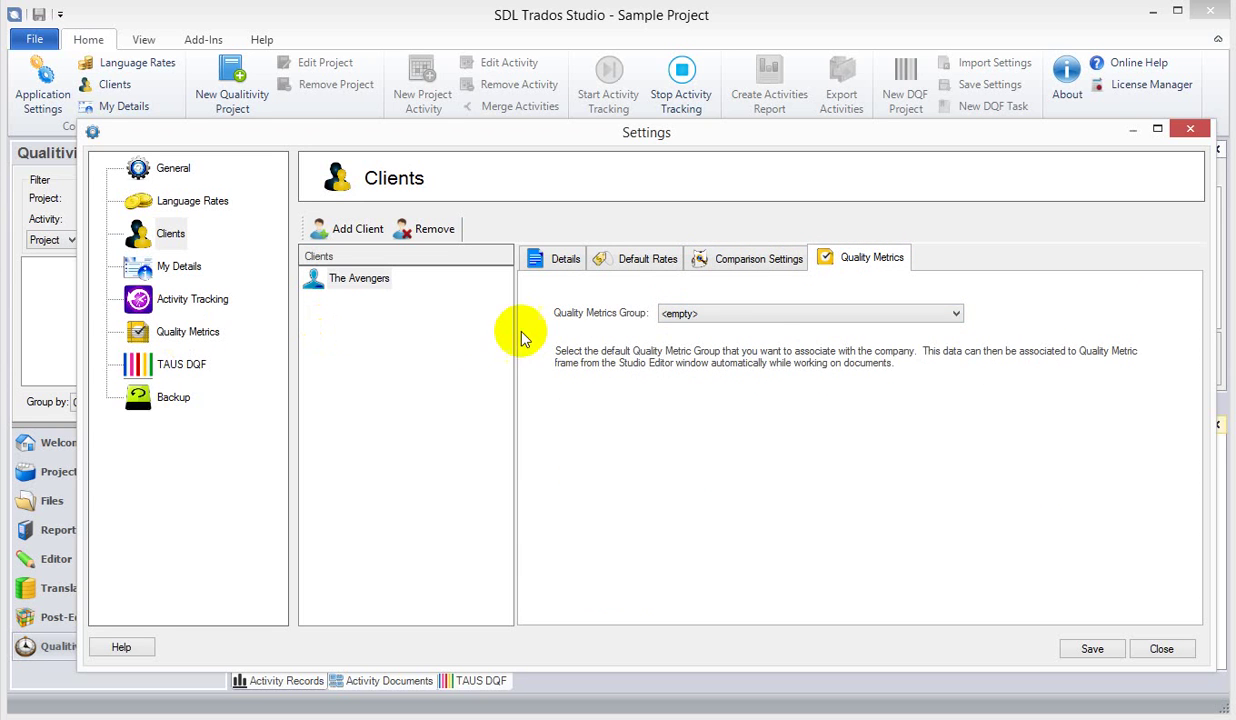
left_click(772, 318)
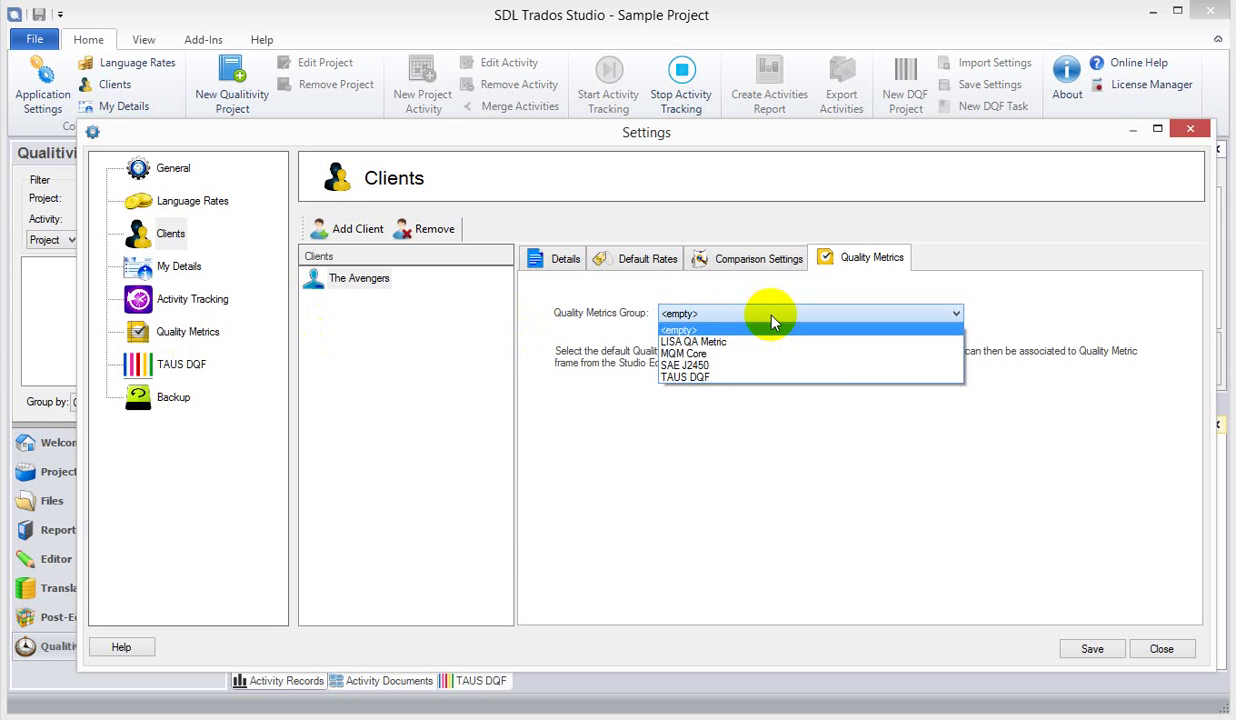
left_click(722, 366)
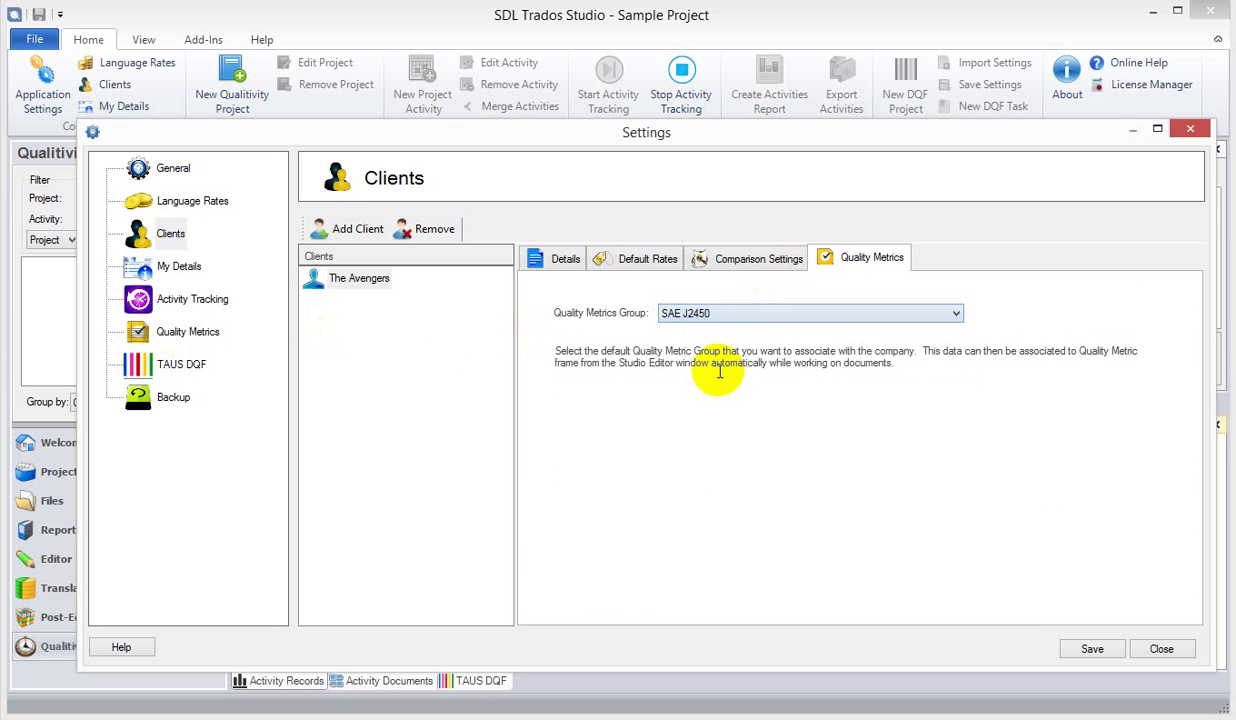
left_click(694, 315)
left_click(684, 370)
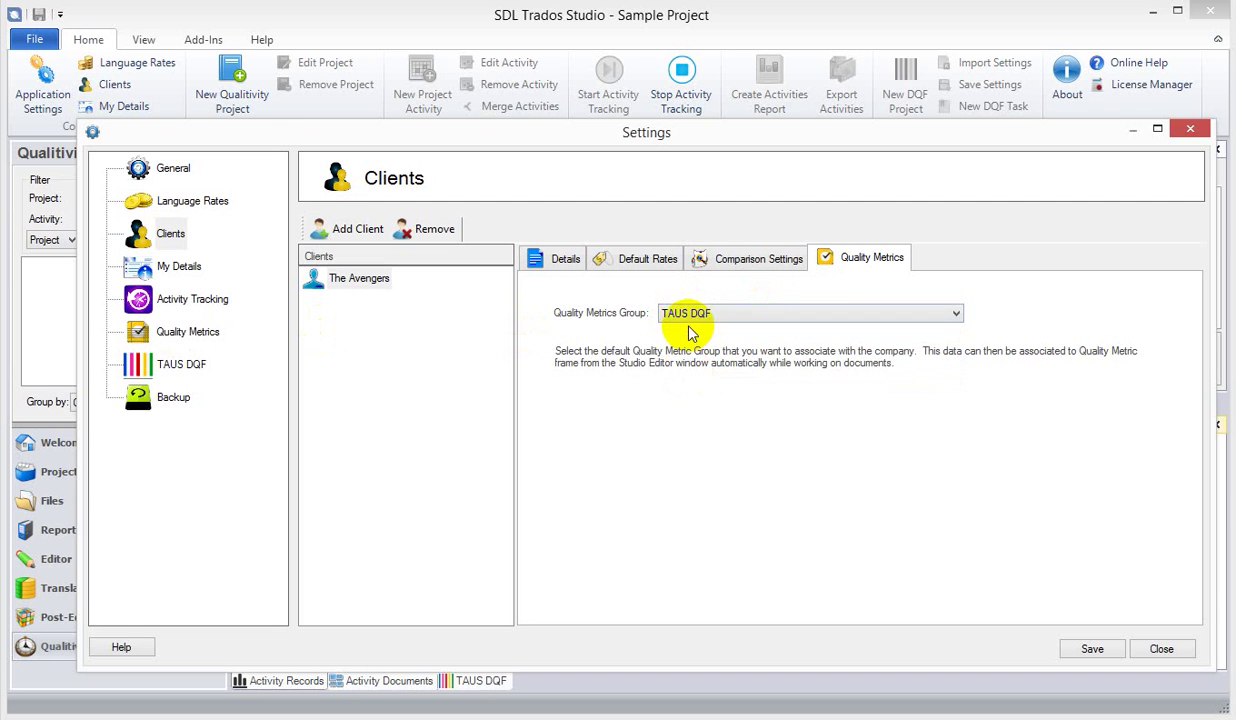
left_click(545, 262)
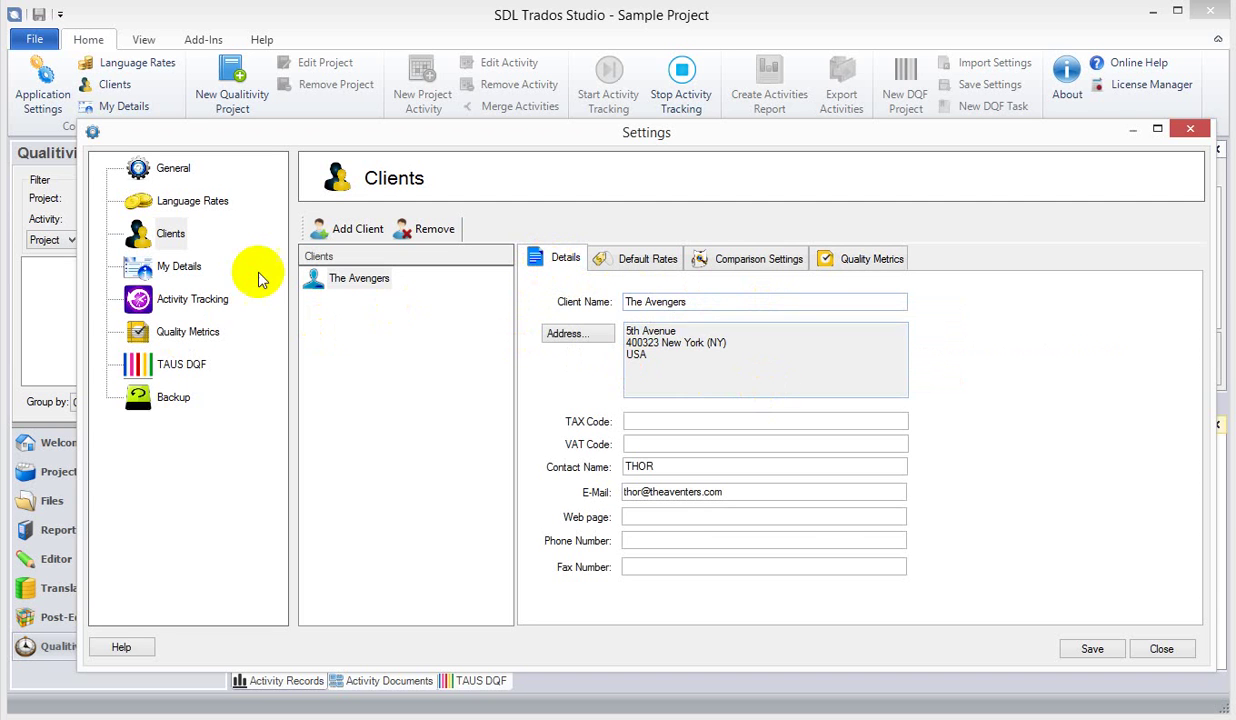
- Review My Details, Activity Tracking, Quality Metrics, TAUS DQF and Backup, then save and close the settings
left_click(175, 266)
left_click(191, 293)
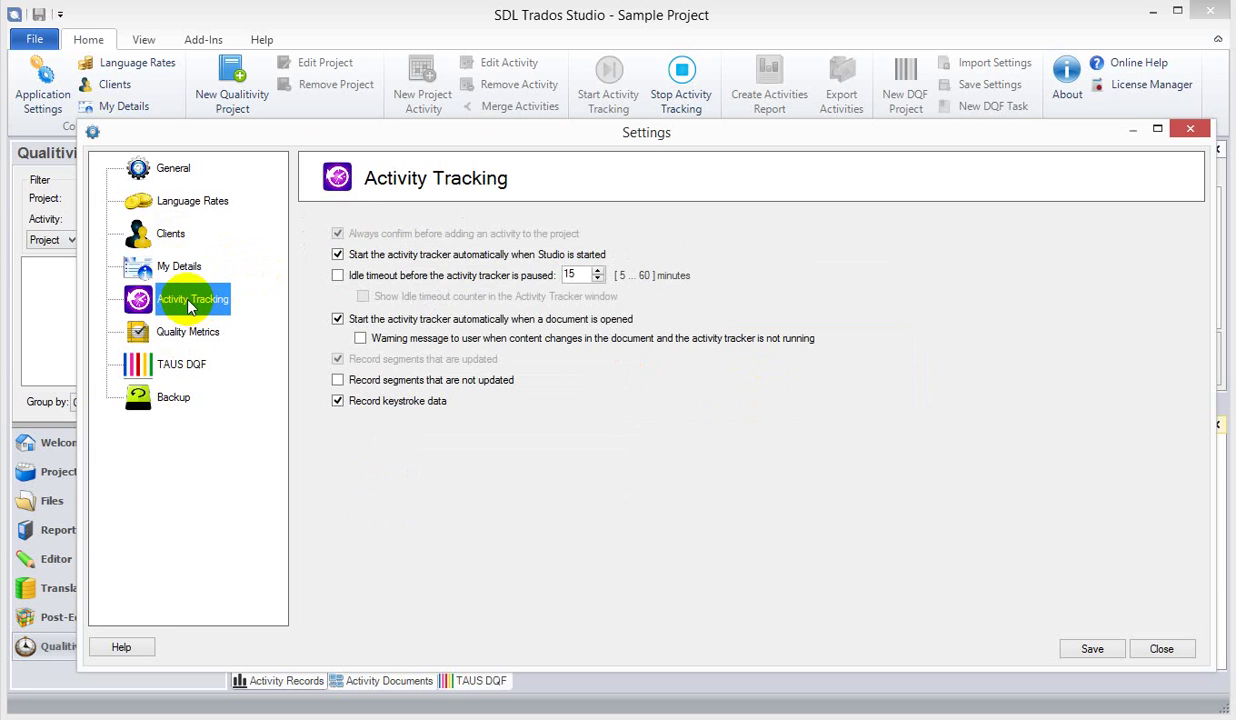
left_click(187, 334)
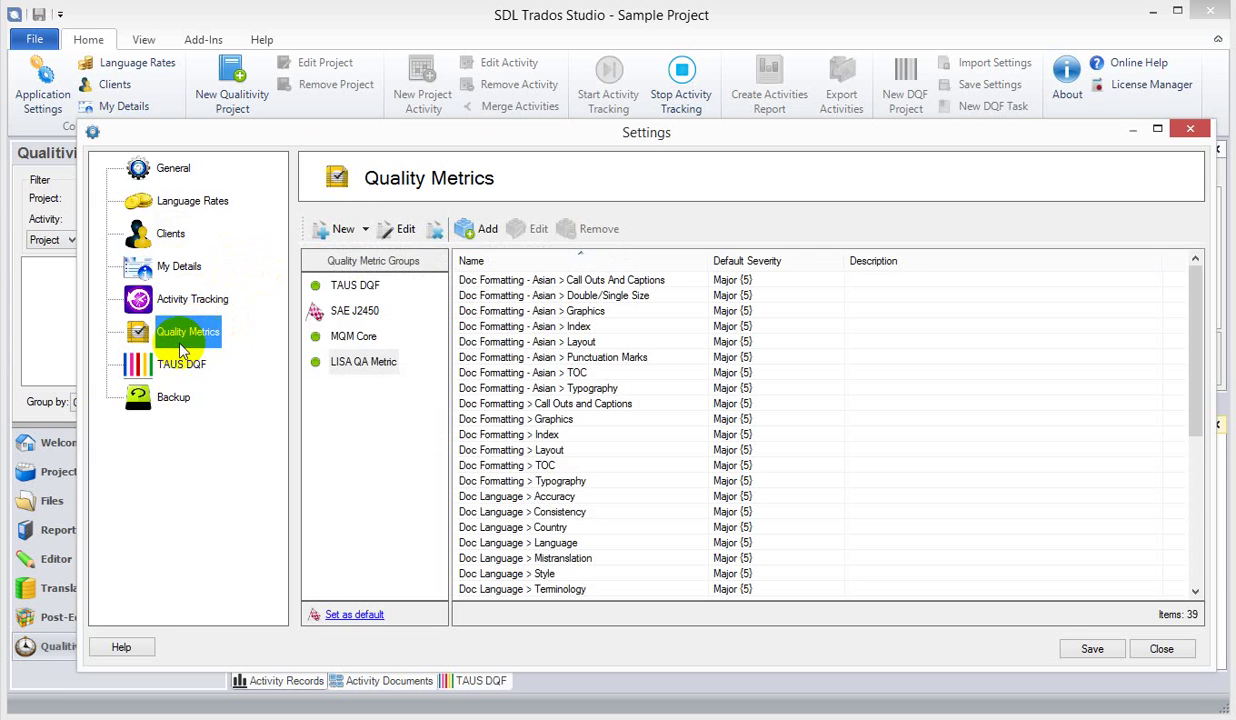
left_click(178, 363)
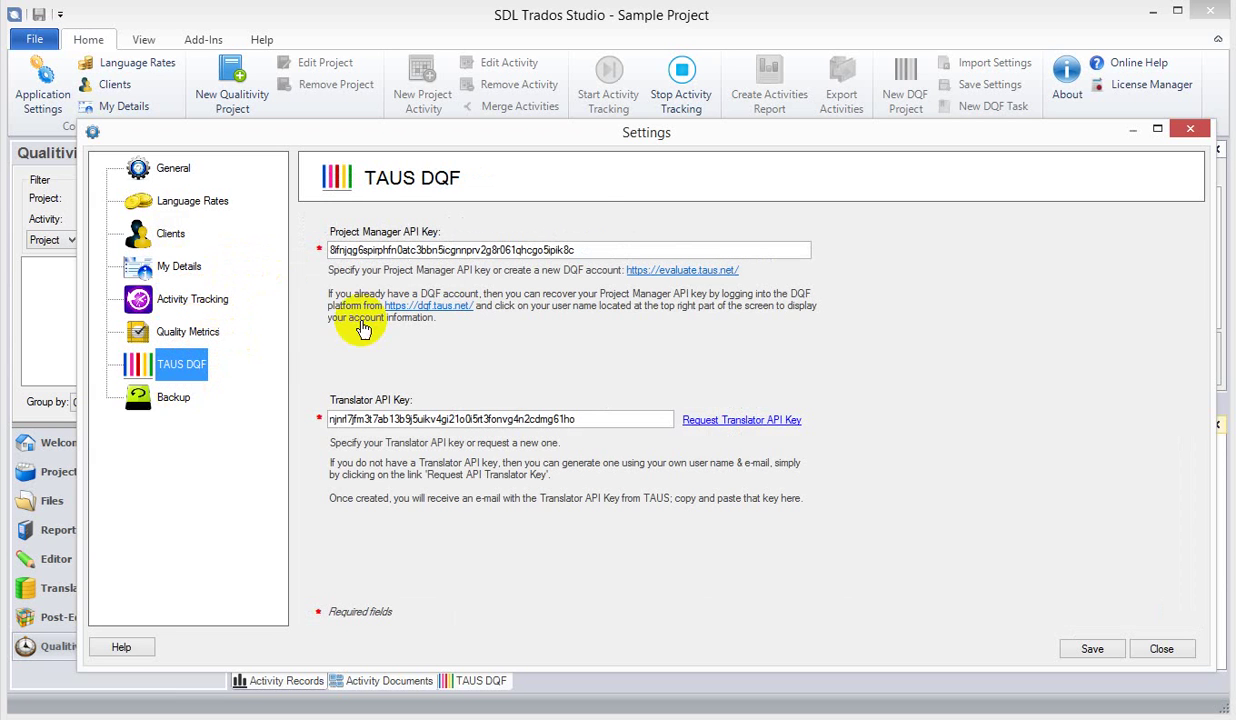
left_click(172, 400)
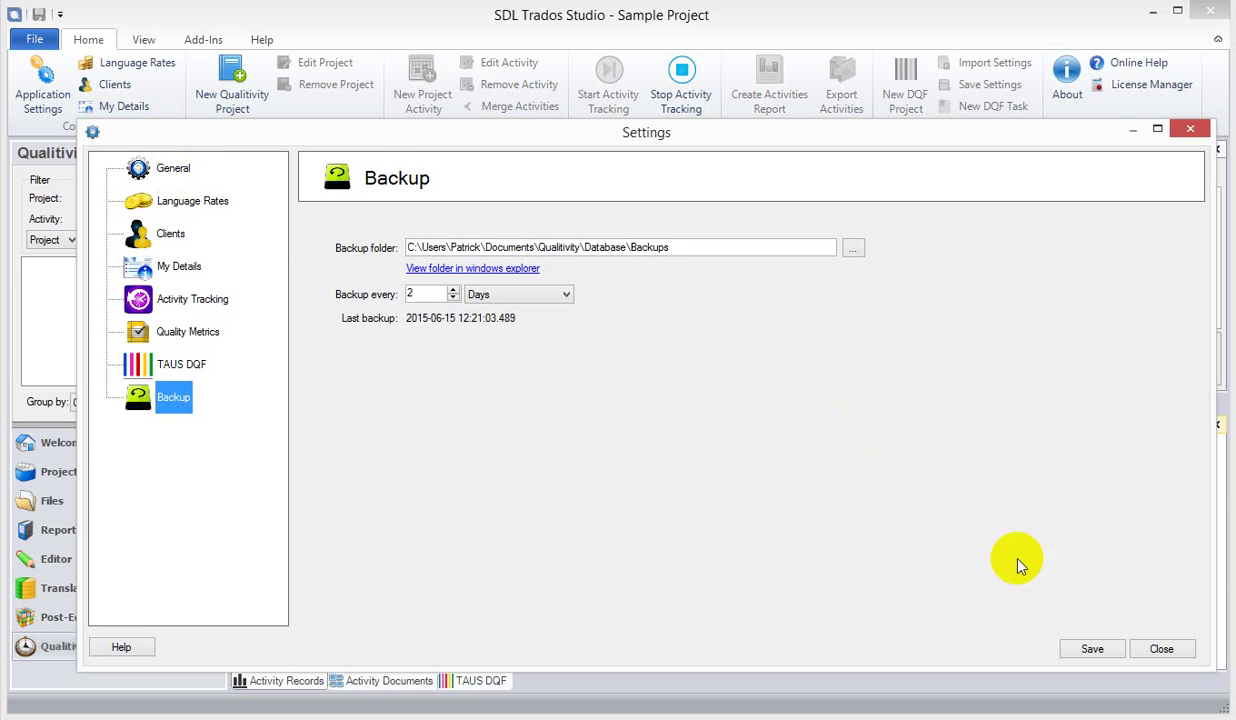
left_click(1093, 647)
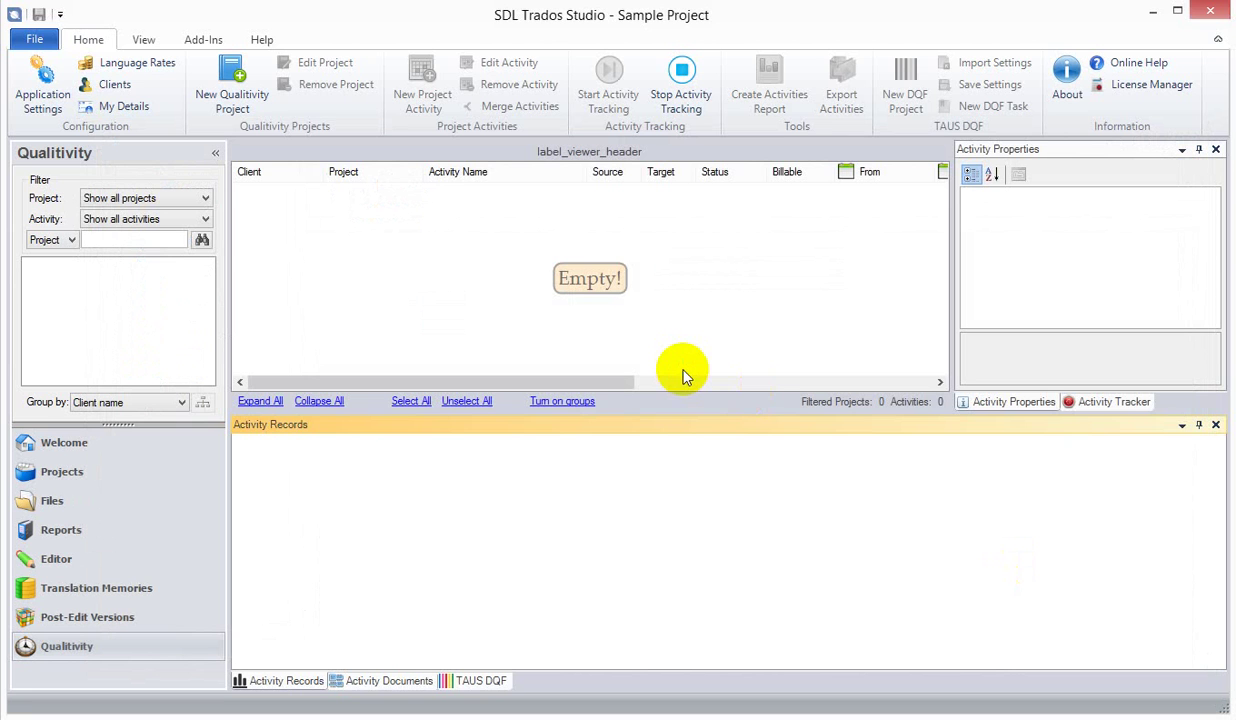
left_click(683, 375)
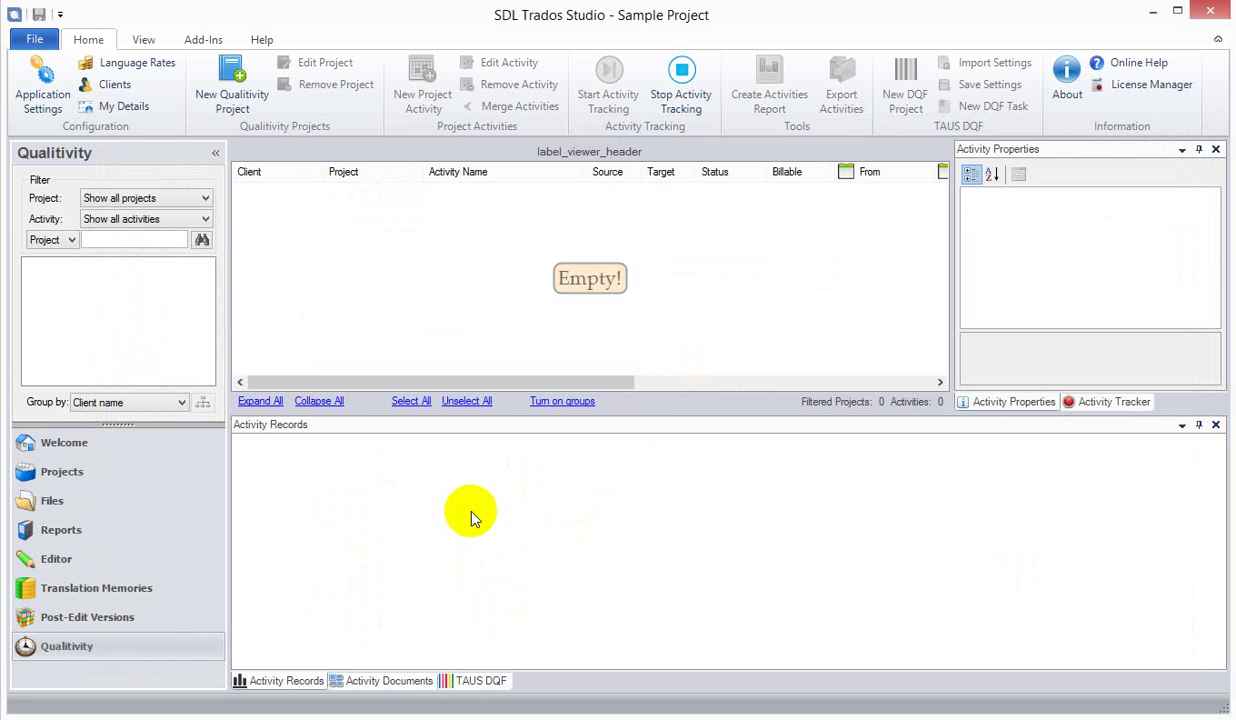